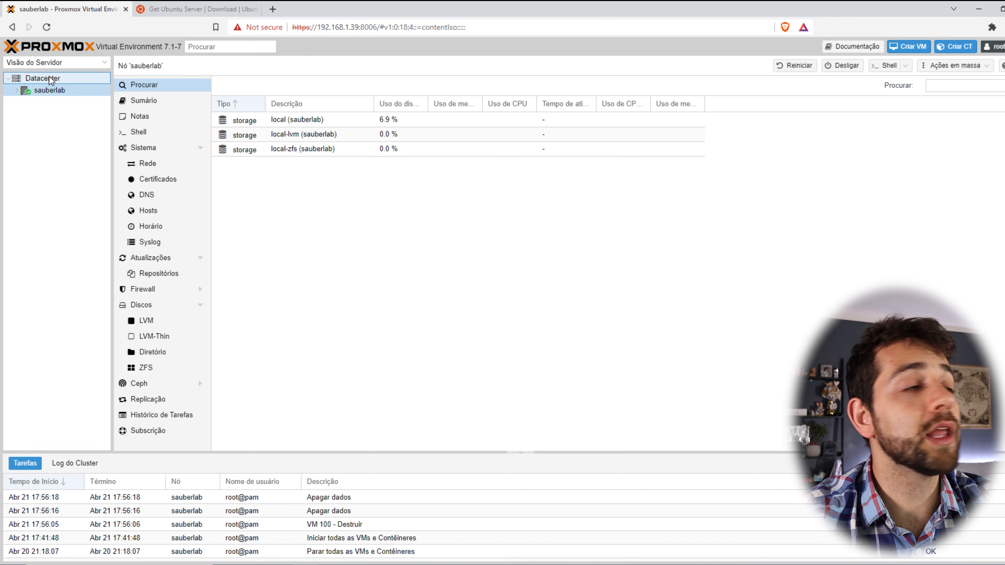
Step: Review the Datacenter summary, checking the memory and storage usage and the subscription status
left_click(49, 78)
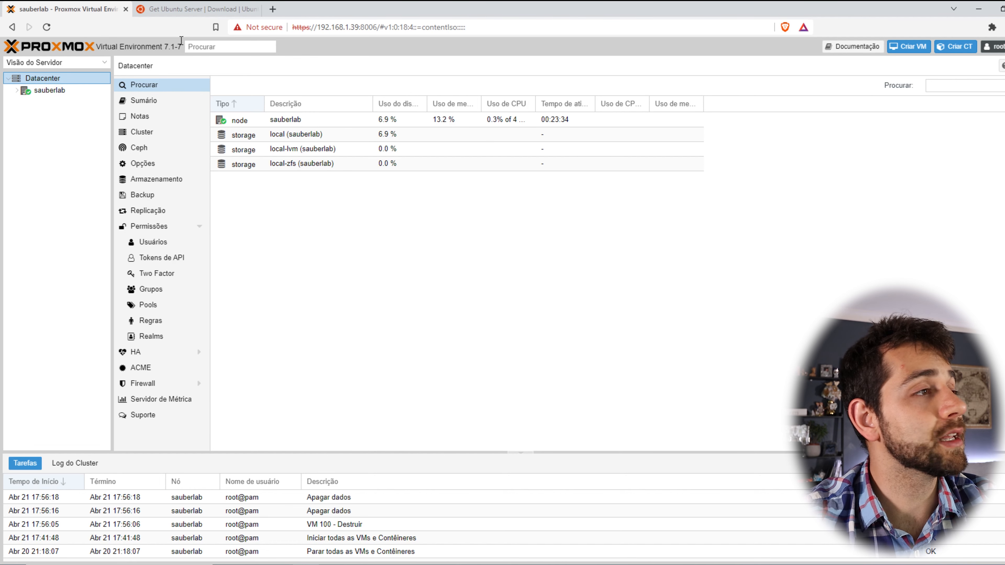
left_click(147, 105)
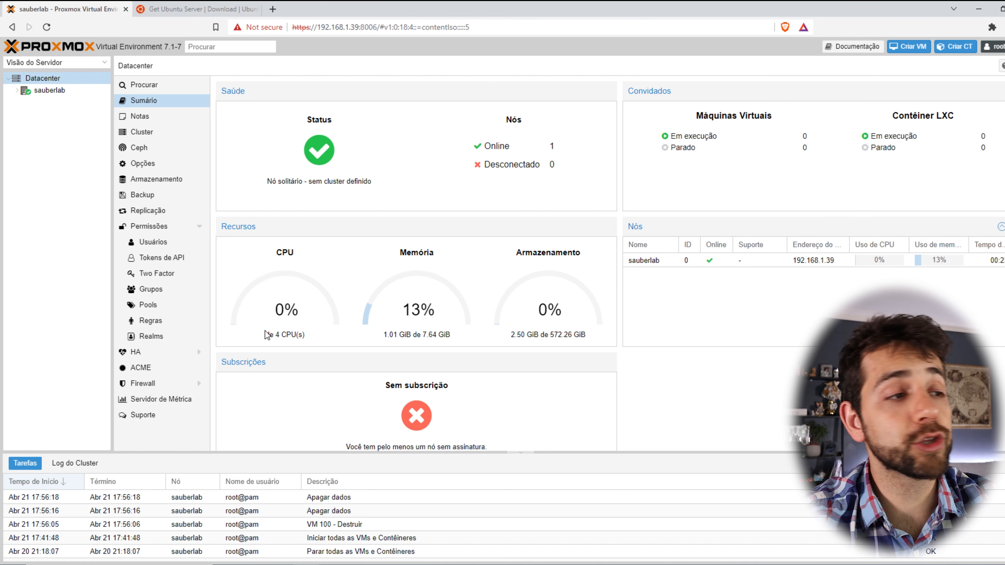
left_click_drag(380, 335, 461, 341)
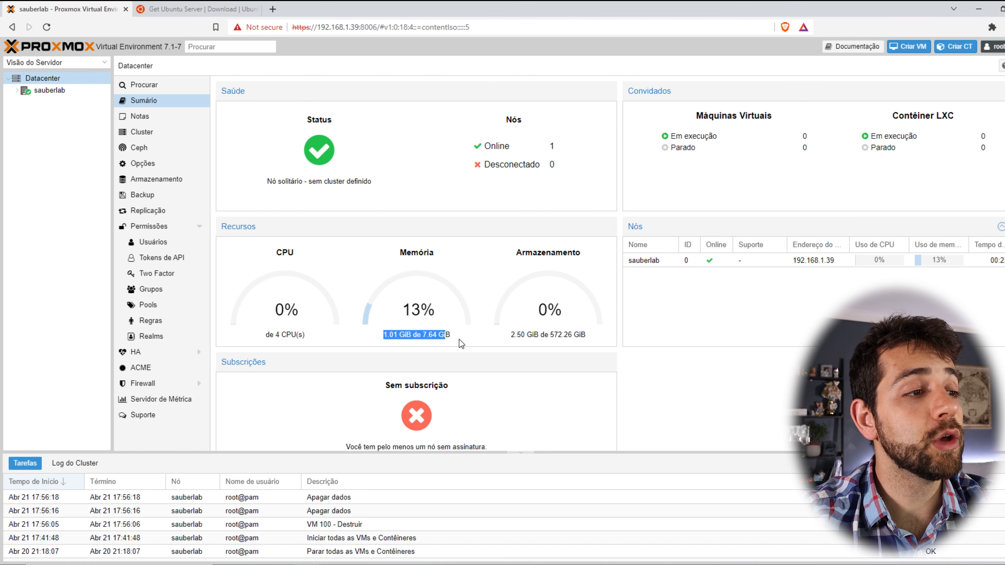
left_click(524, 427)
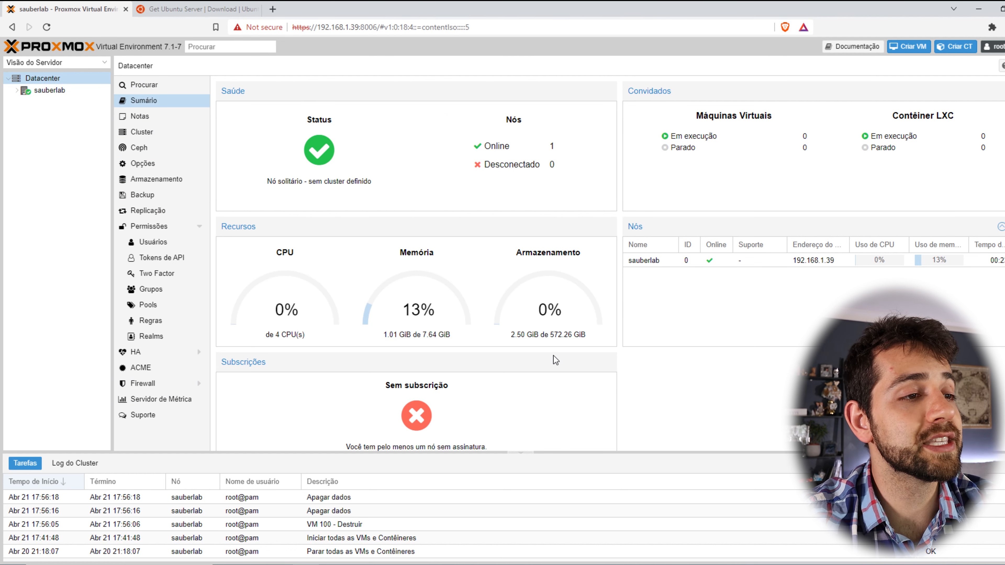
left_click_drag(585, 336, 516, 337)
left_click(531, 415)
scroll(536, 416, "down", 1)
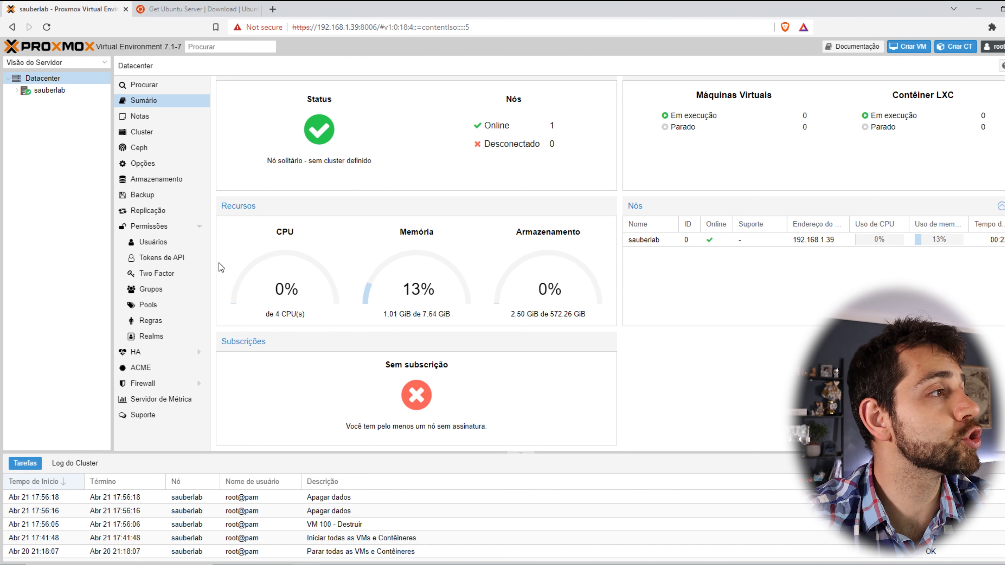
Step: Expand the sauberlab node and view its list of physical disks
left_click(16, 91)
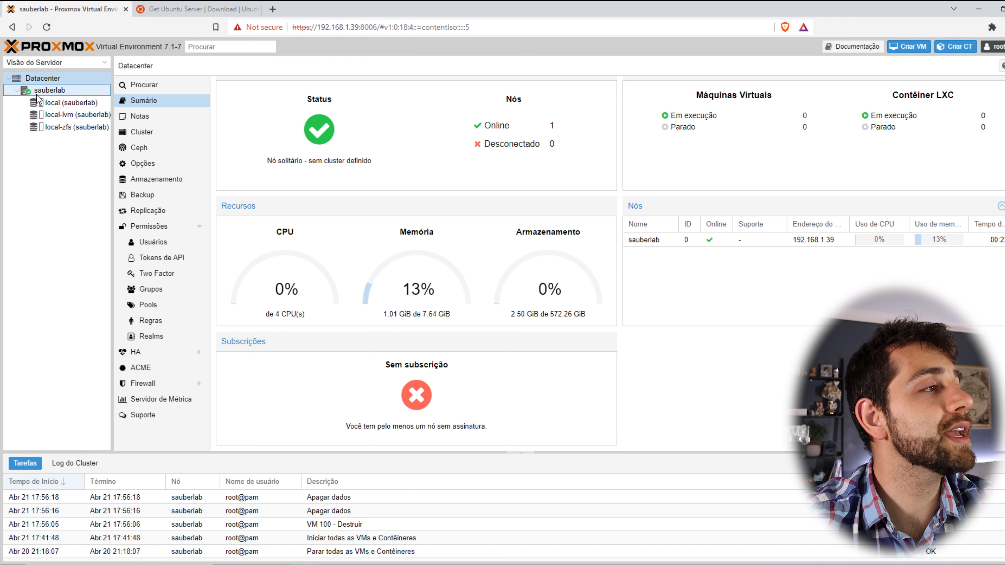
left_click(43, 90)
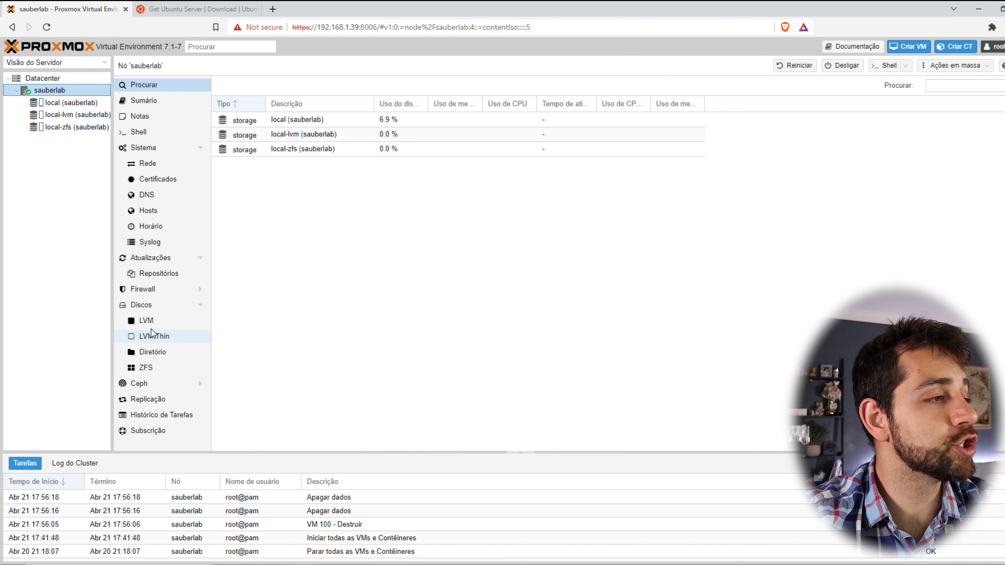
left_click(149, 309)
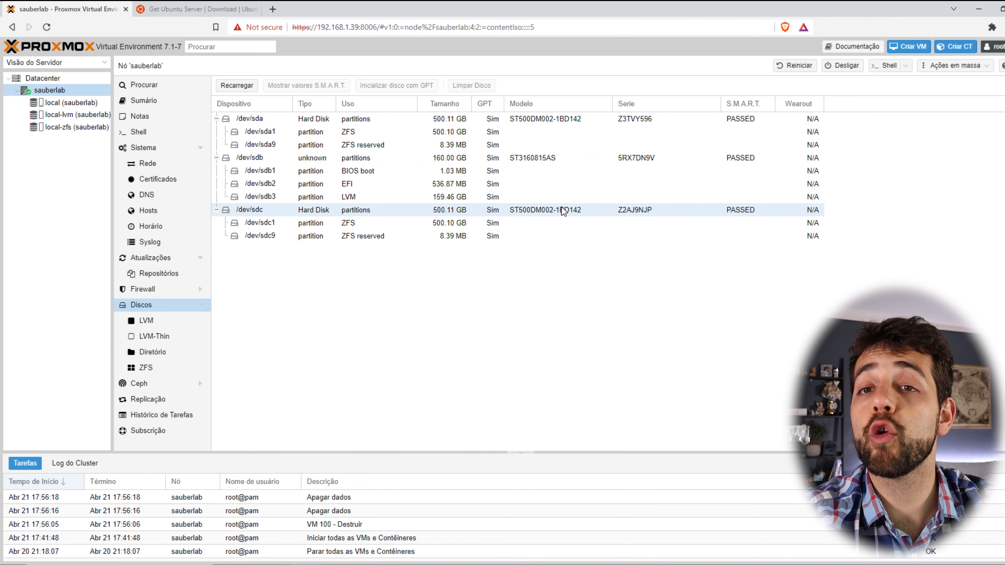
Step: Examine the S.M.A.R.T. values of the /dev/sda disk, including its power-on hours, and close them
left_click(557, 117)
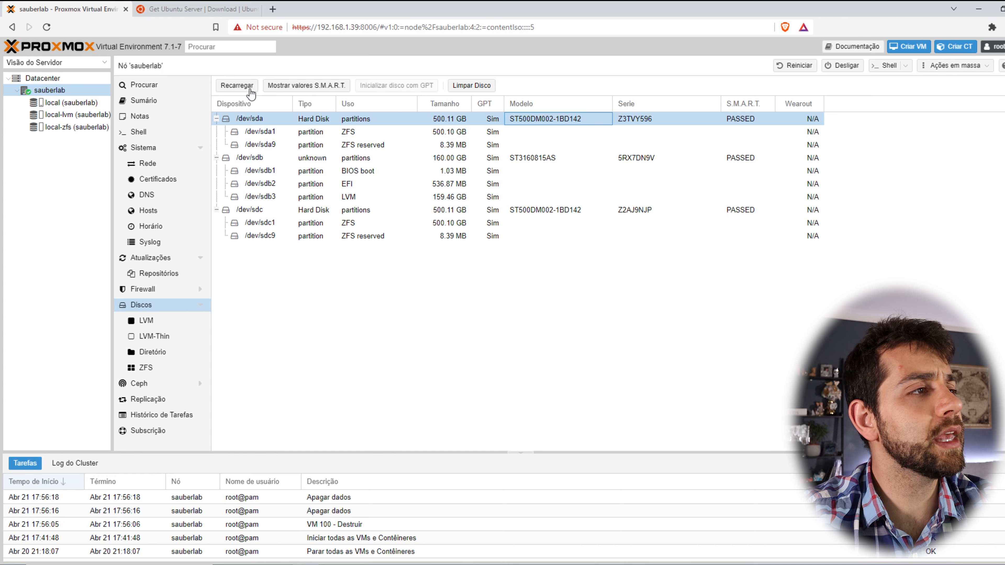
left_click(317, 87)
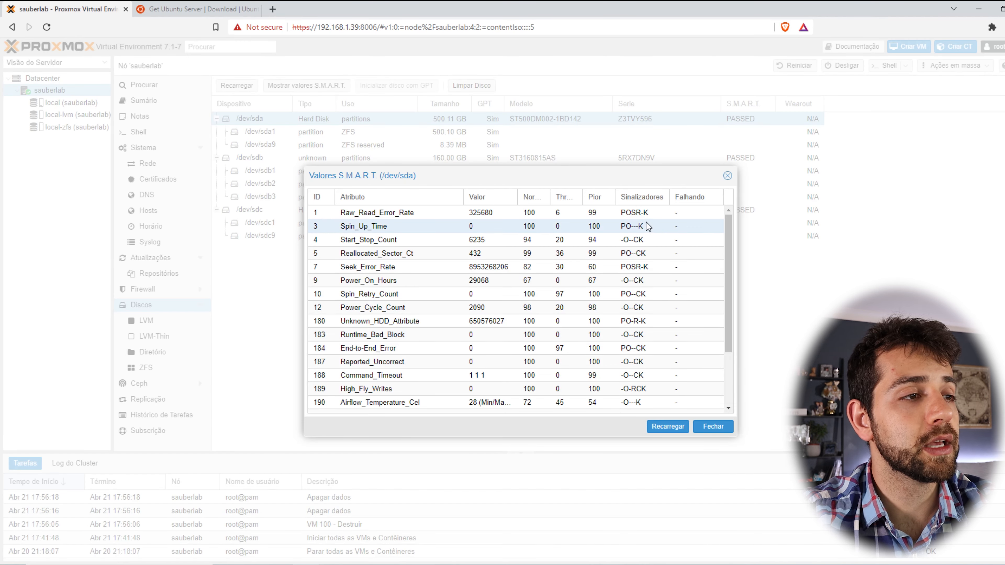
scroll(652, 221, "down", 1)
scroll(657, 225, "down", 2)
scroll(715, 335, "up", 4)
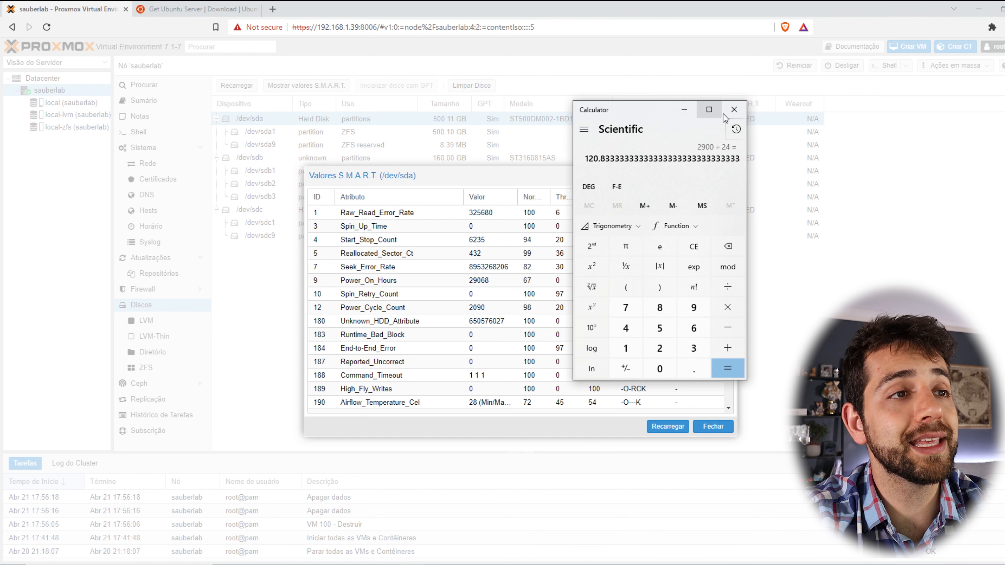
left_click(733, 110)
left_click(727, 176)
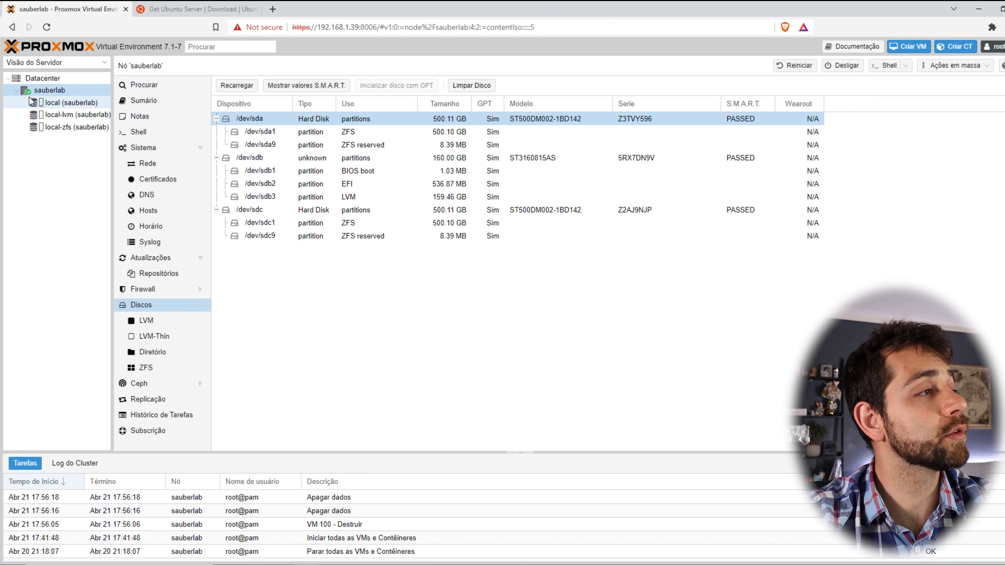
Step: Show the ISO images of the local storage and inspect the upload form's hash algorithm options without uploading
left_click(46, 103)
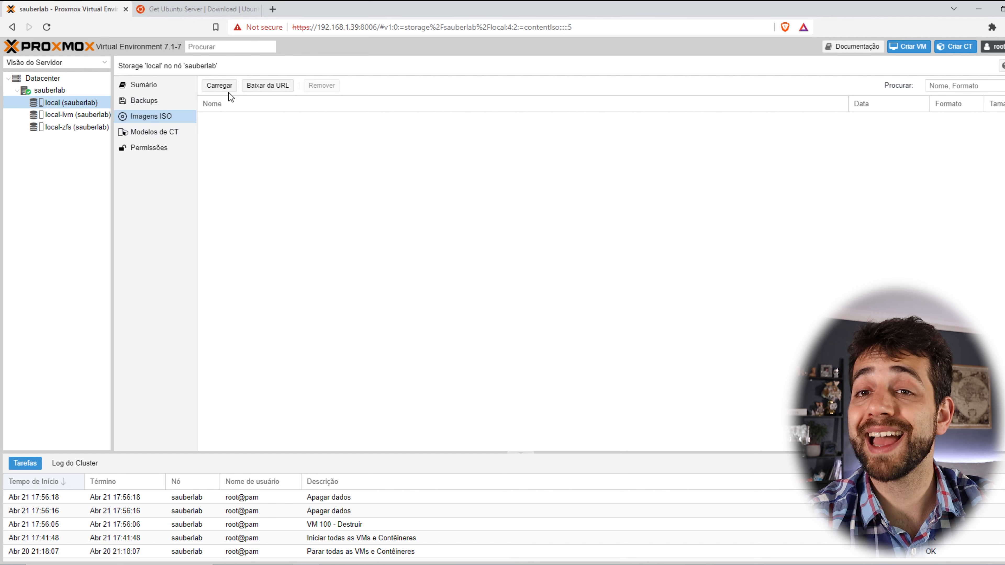
left_click(219, 87)
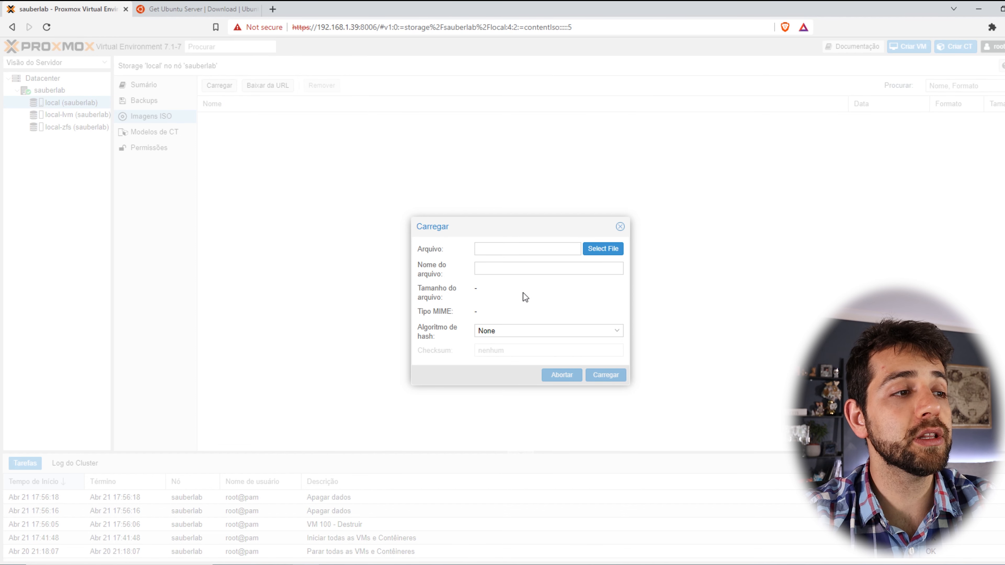
left_click(528, 333)
left_click(528, 332)
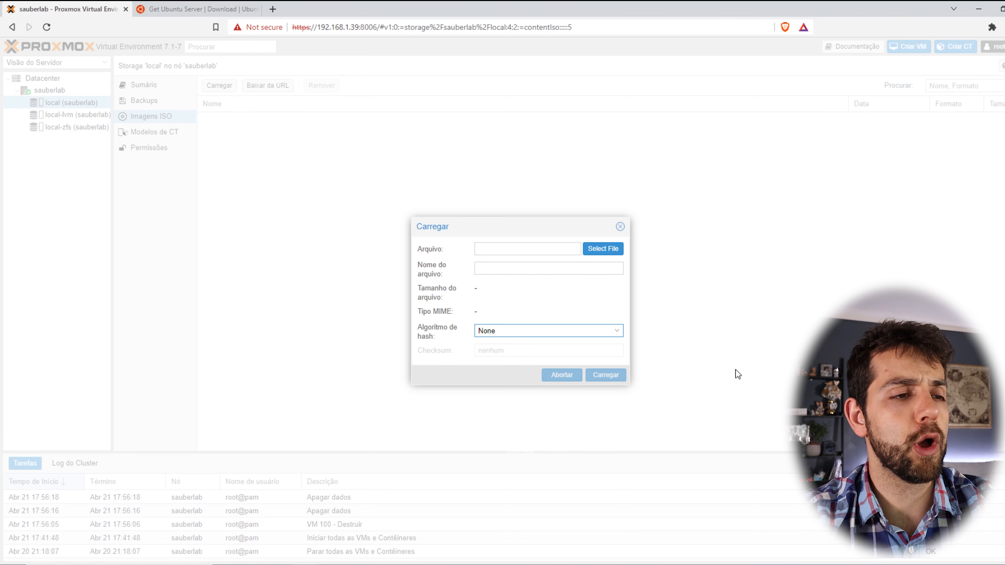
left_click(620, 226)
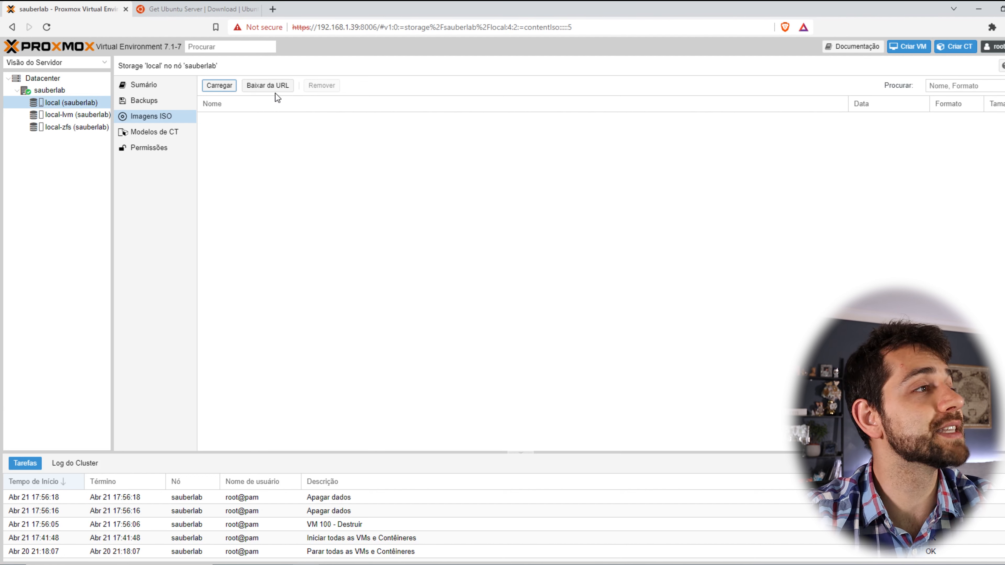
Step: Request the Ubuntu Server 20.04.4 LTS download on the Ubuntu website and copy its direct ISO link
left_click(223, 8)
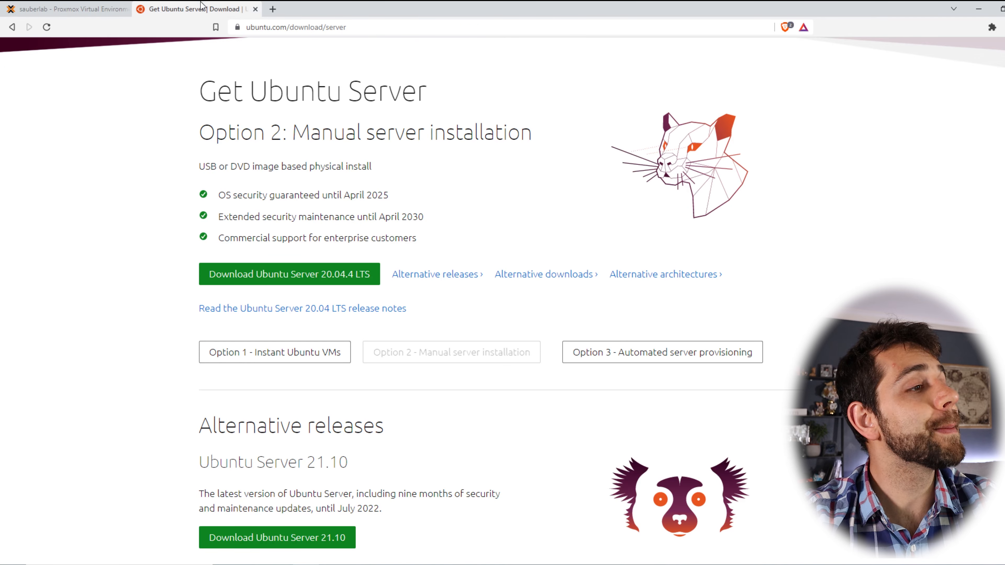
scroll(415, 235, "up", 3)
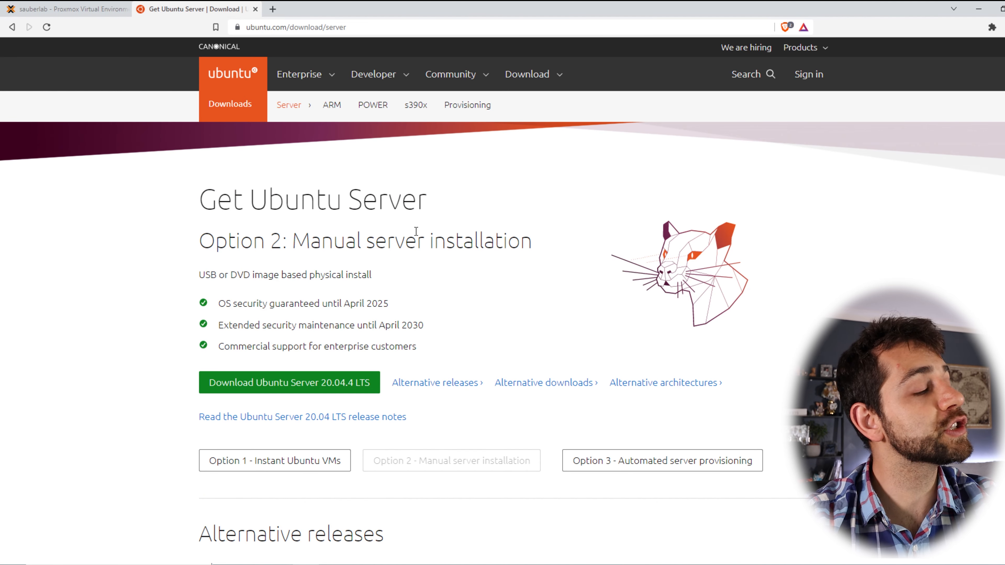
left_click(312, 393)
right_click(436, 273)
left_click(495, 353)
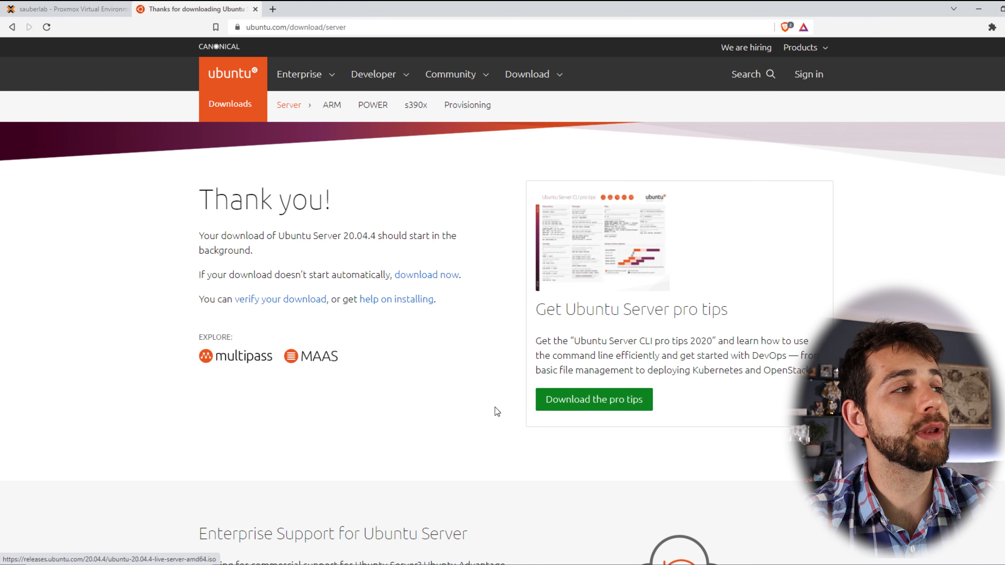
Step: Back in Proxmox, download ubuntu-20.04.4-live-server-amd64.iso into the local storage from the copied URL
left_click(73, 8)
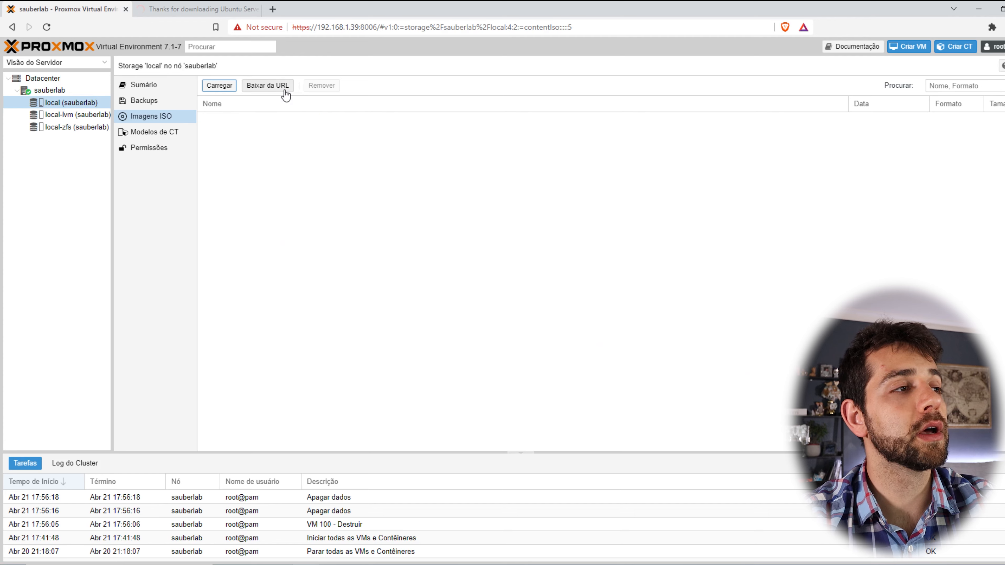
left_click(268, 86)
key("ctrl+v")
left_click(651, 274)
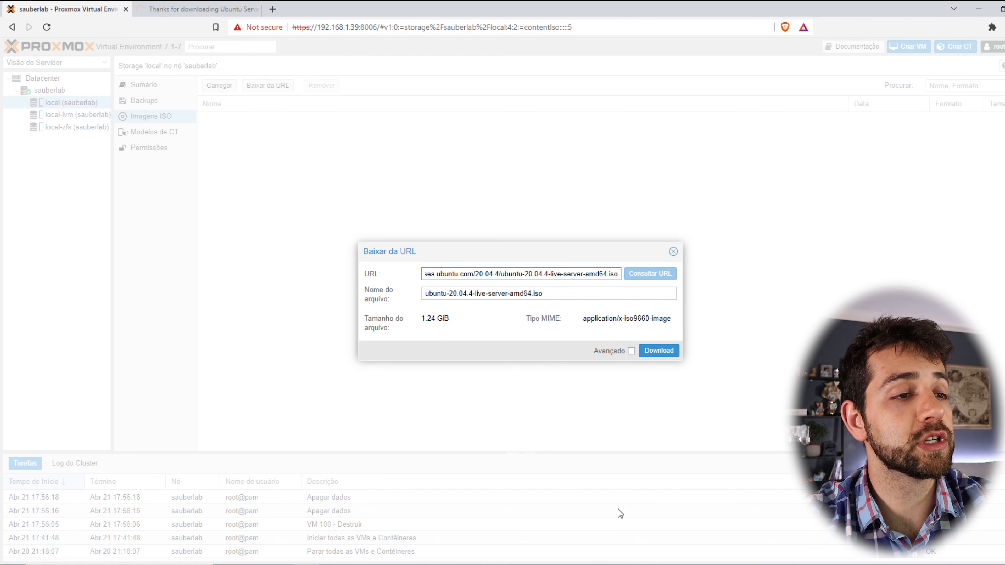
left_click(667, 356)
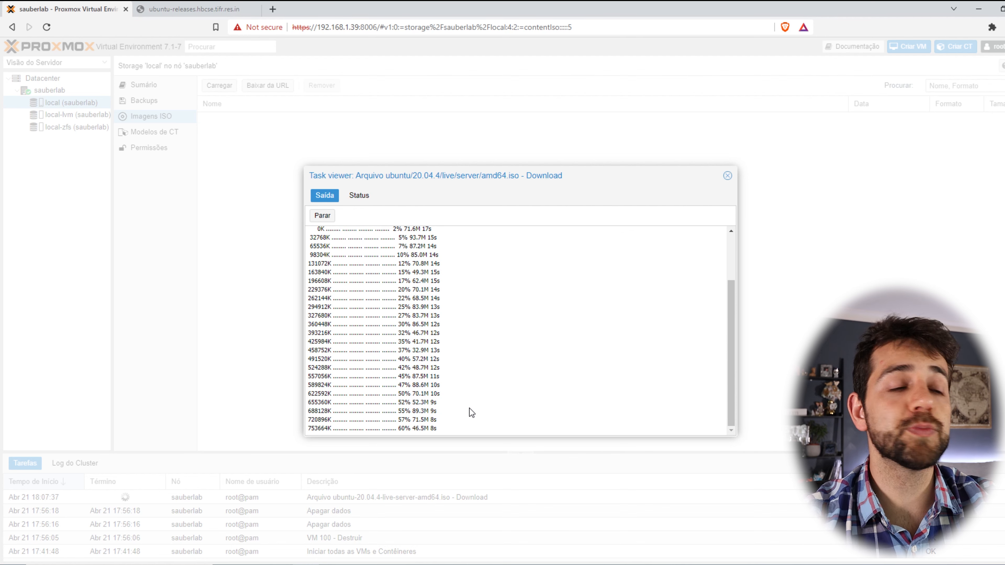
Step: Read the ISO download log from file size to final transfer line, close it, and select the Ubuntu image
left_click_drag(356, 277, 422, 277)
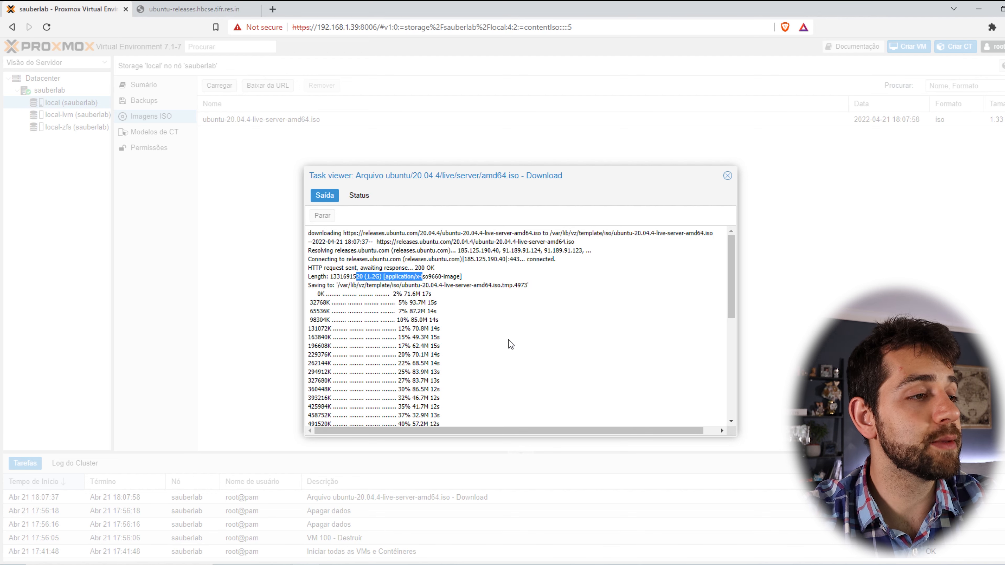
scroll(506, 352, "down", 5)
left_click_drag(471, 395, 411, 402)
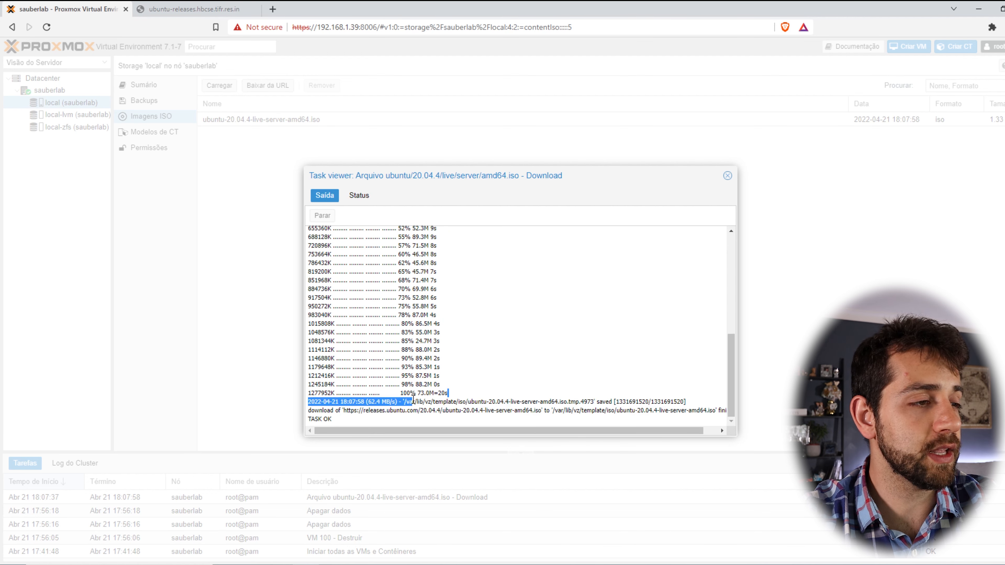
left_click(386, 420)
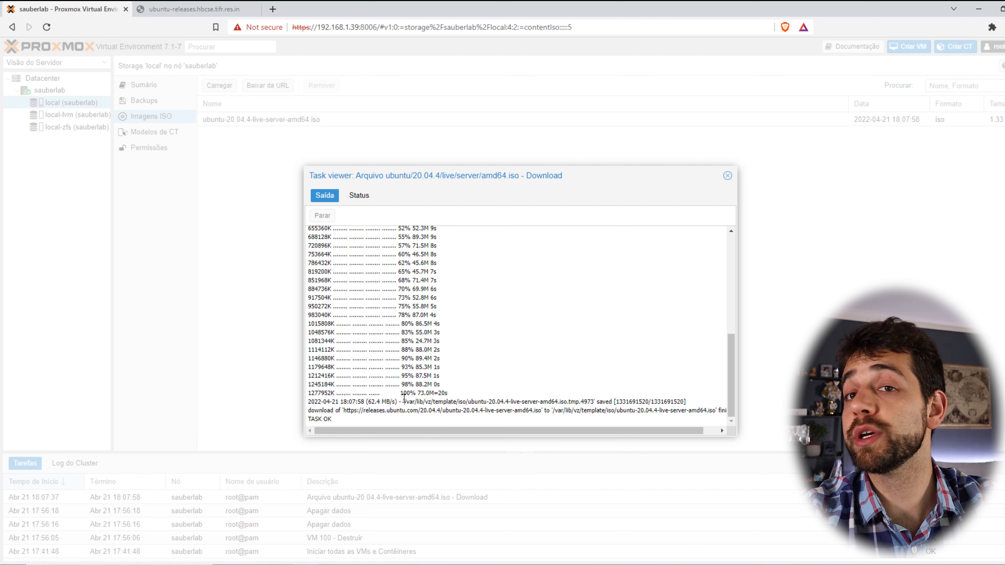
left_click(727, 175)
left_click(298, 120)
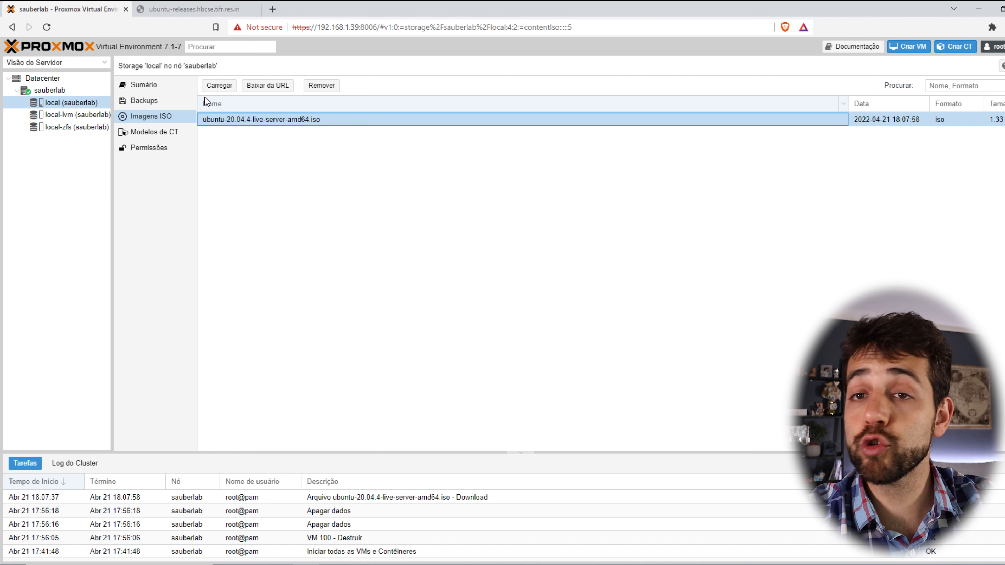
Step: Upload openmediavault_5.6.13-amd64.iso from the computer to the local storage with no hash check
left_click(219, 85)
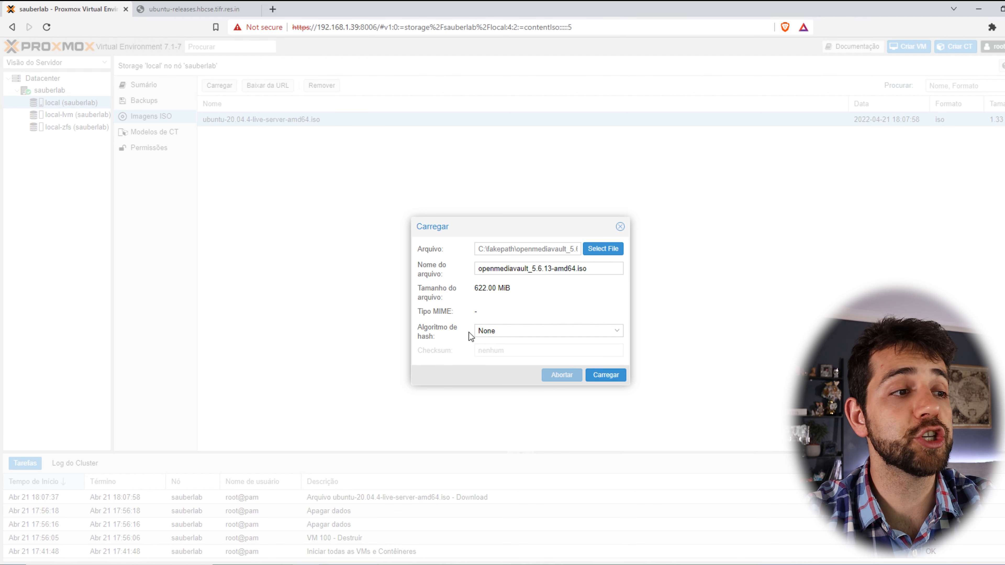
left_click(613, 380)
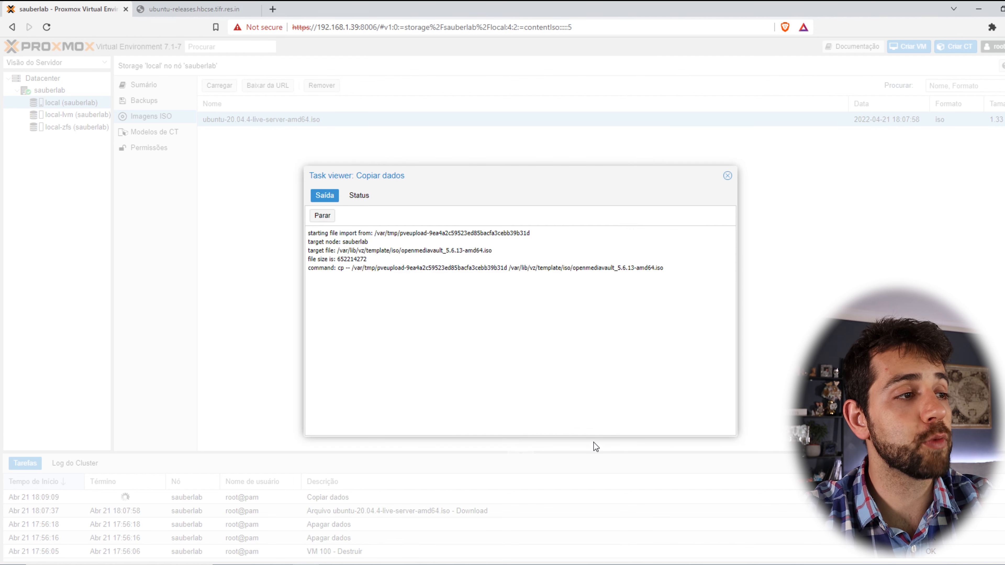
left_click(727, 176)
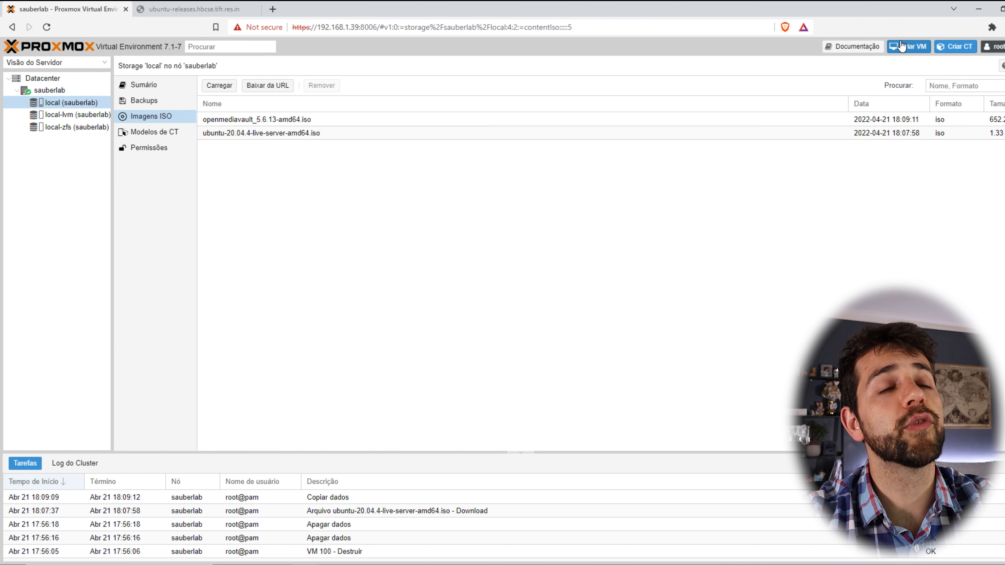
Step: Begin creating a virtual machine on node sauberlab with VM ID 100 and name it ubuntu
left_click(914, 54)
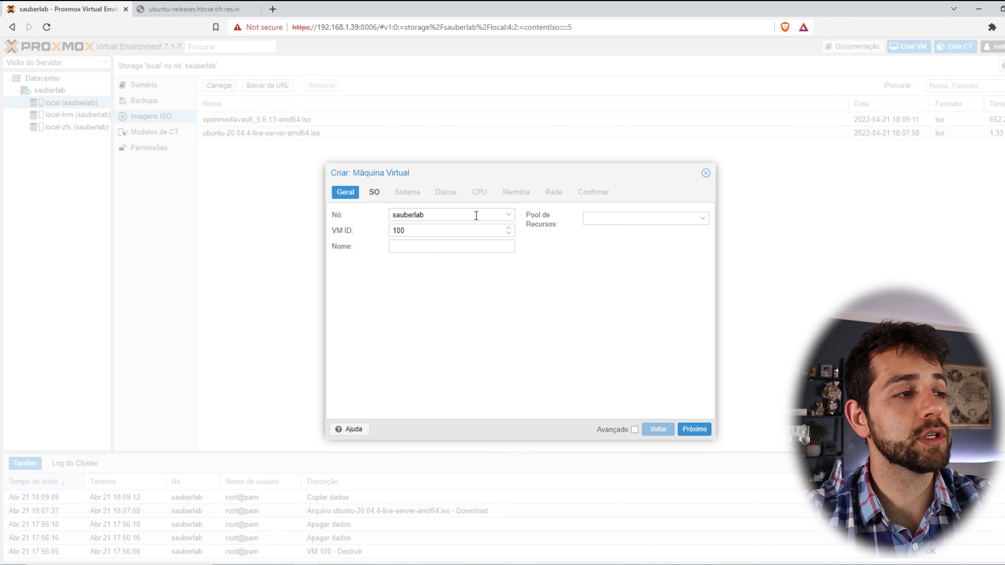
left_click(508, 223)
left_click(524, 337)
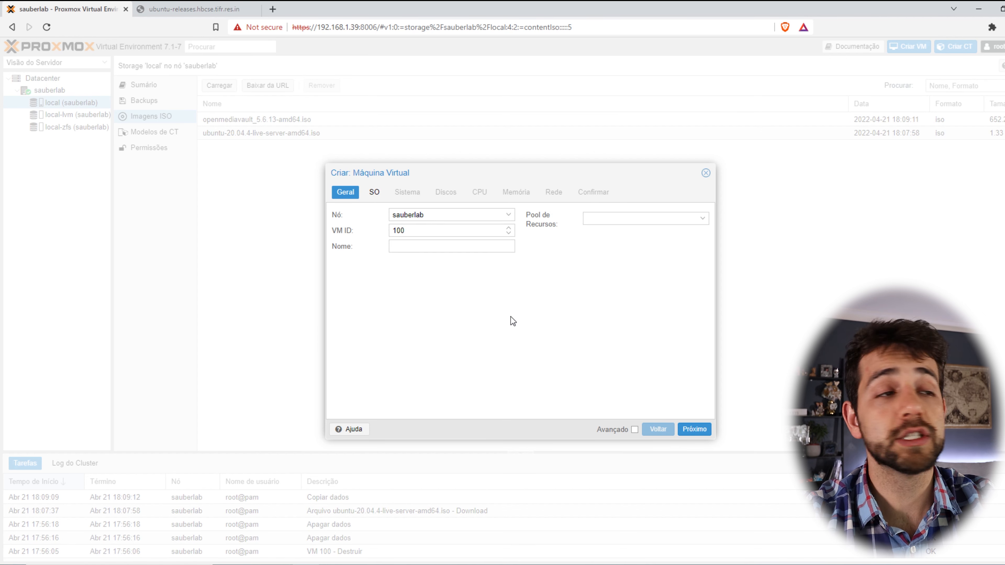
left_click(510, 217)
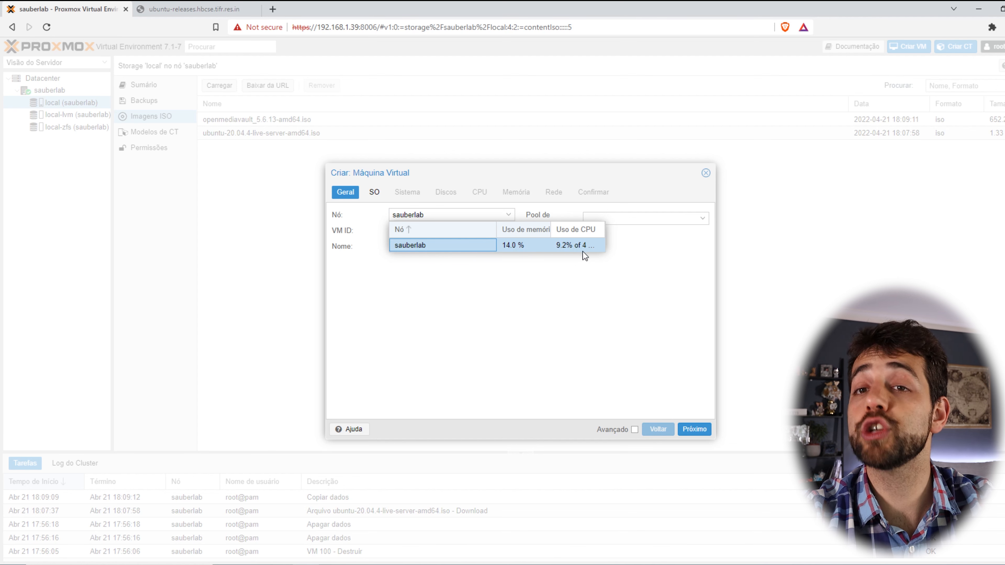
left_click(592, 270)
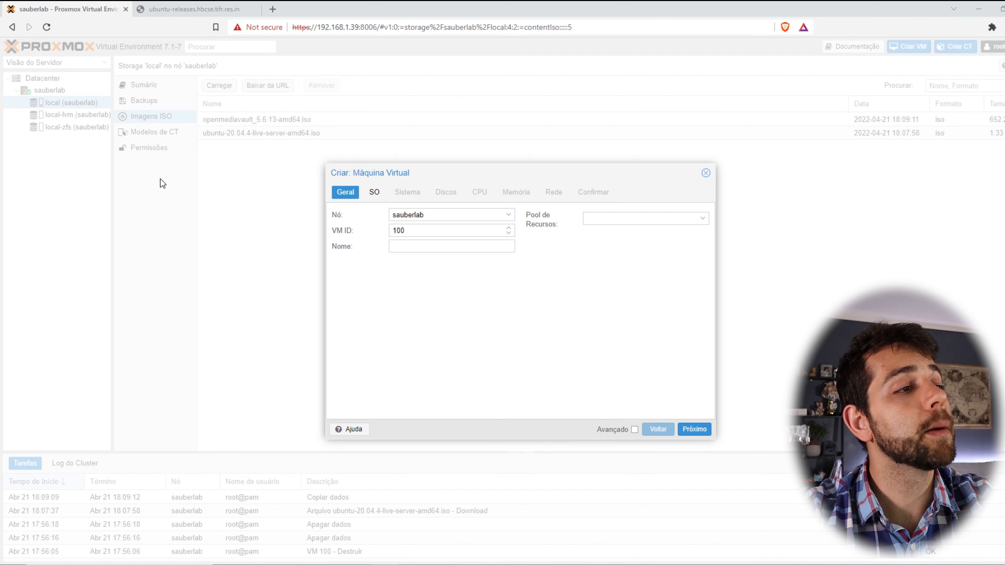
left_click(437, 247)
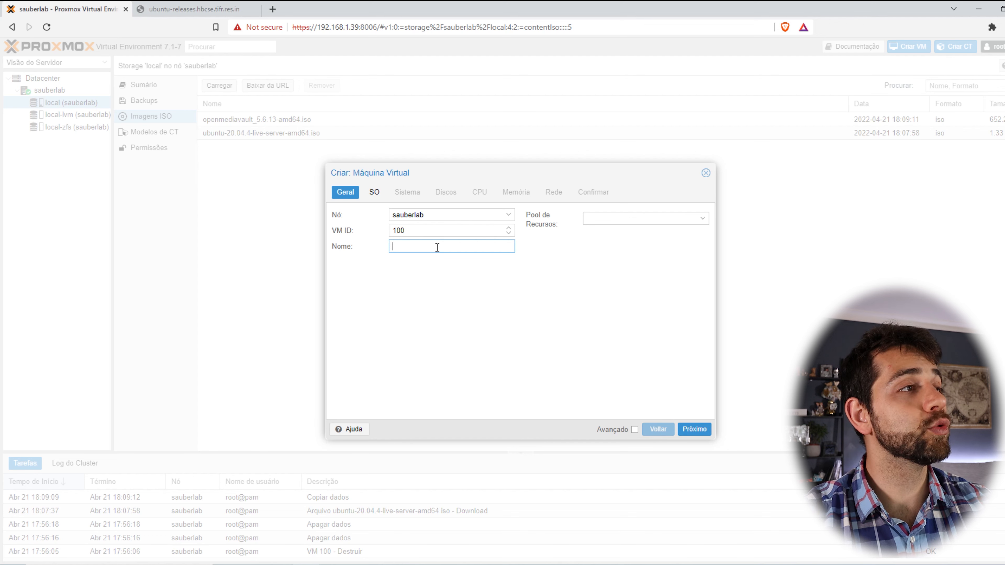
type("ubuntu")
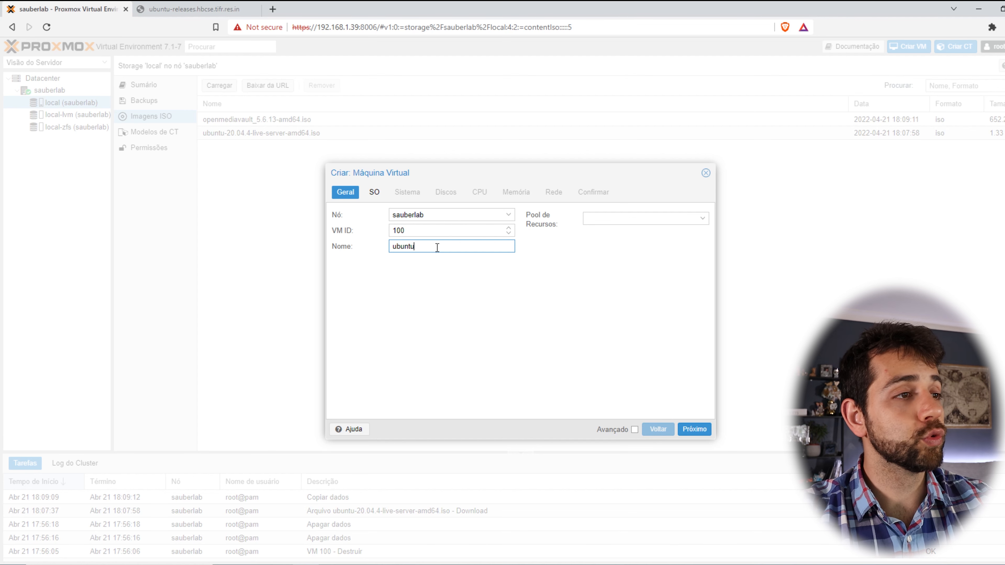
Step: Check the resource pools available for the new virtual machine and leave the pool empty
left_click(645, 220)
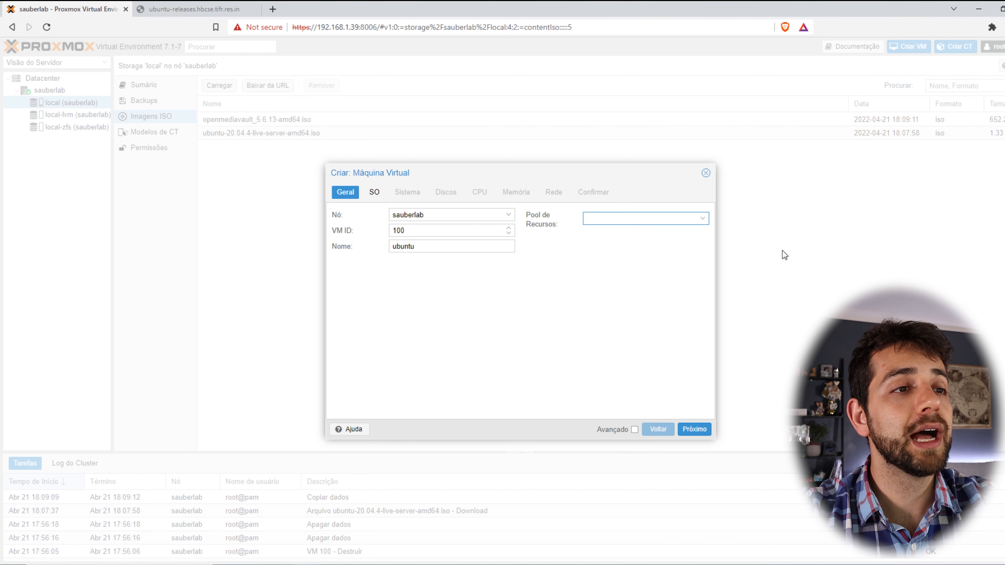
left_click(705, 218)
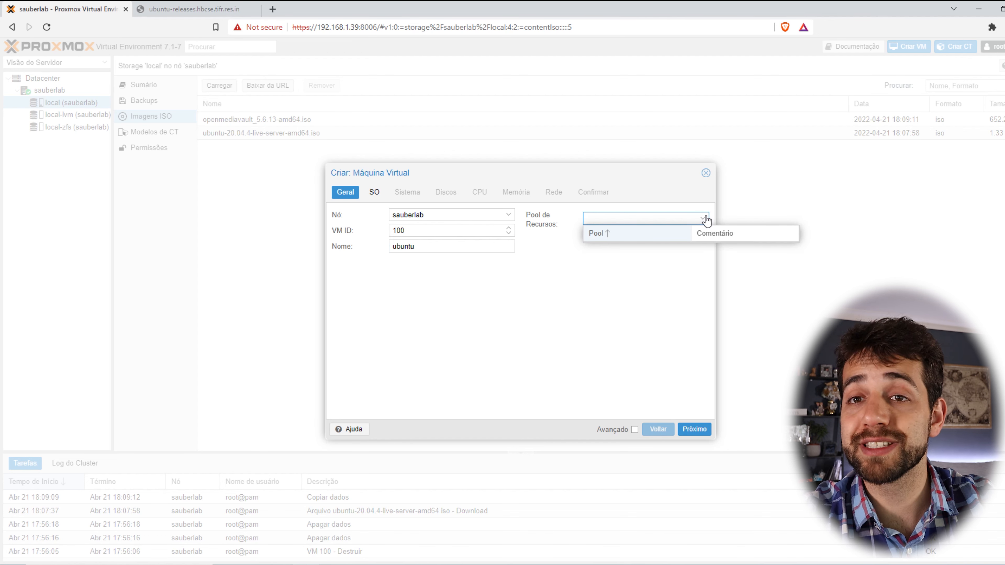
left_click(705, 219)
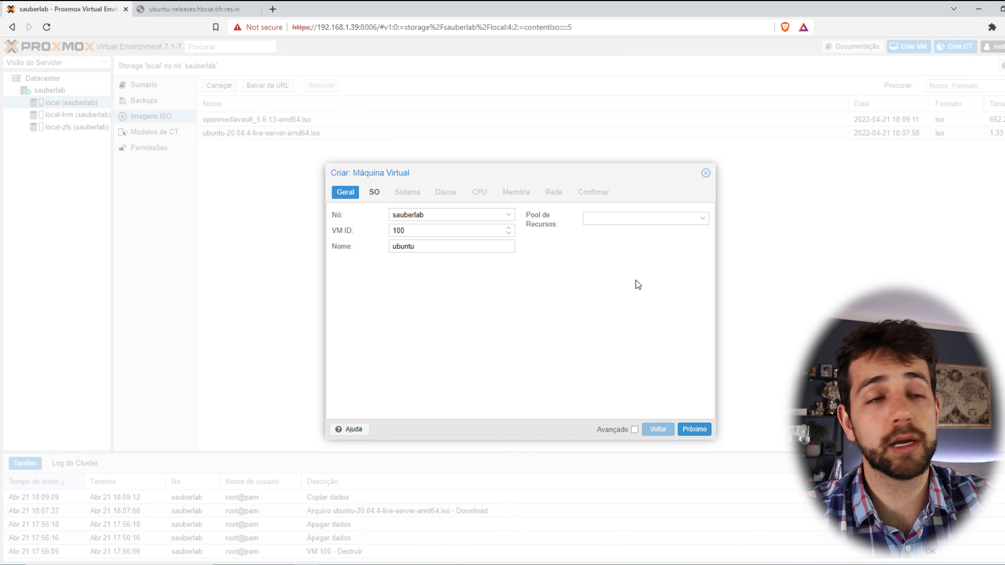
left_click(694, 221)
left_click(696, 221)
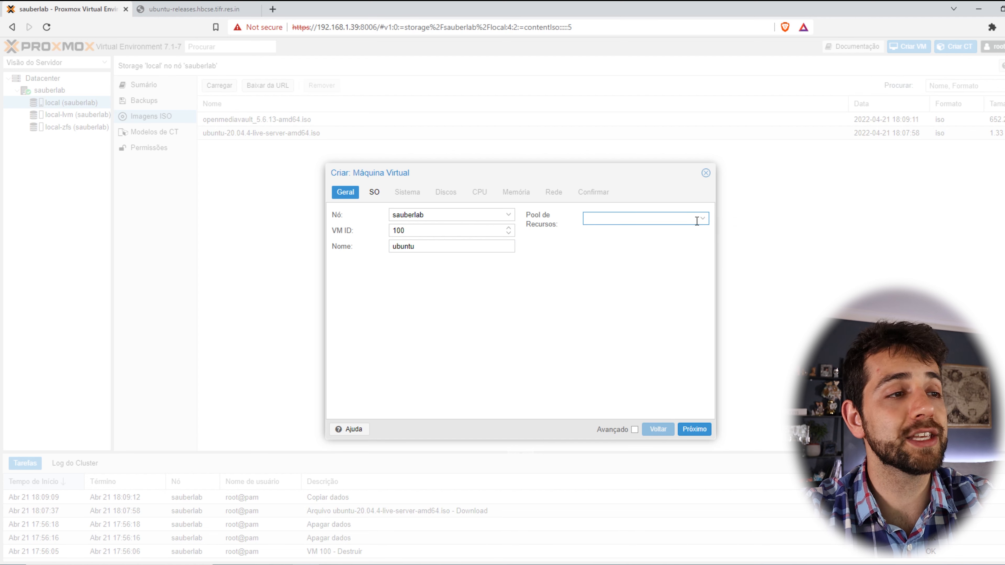
Step: Use ubuntu-20.04.4-live-server-amd64.iso from the local storage as the virtual machine's installation image
left_click(379, 197)
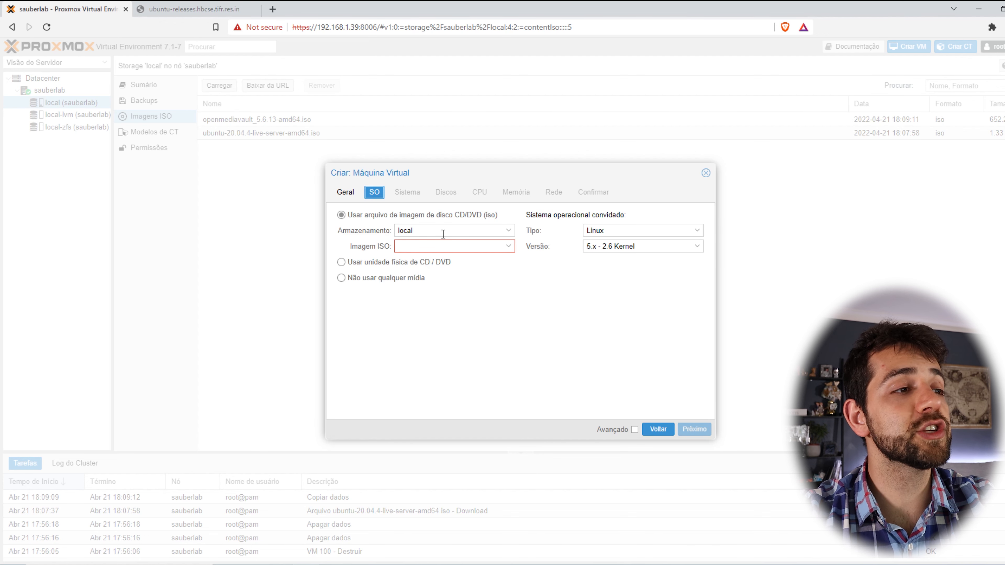
left_click(508, 234)
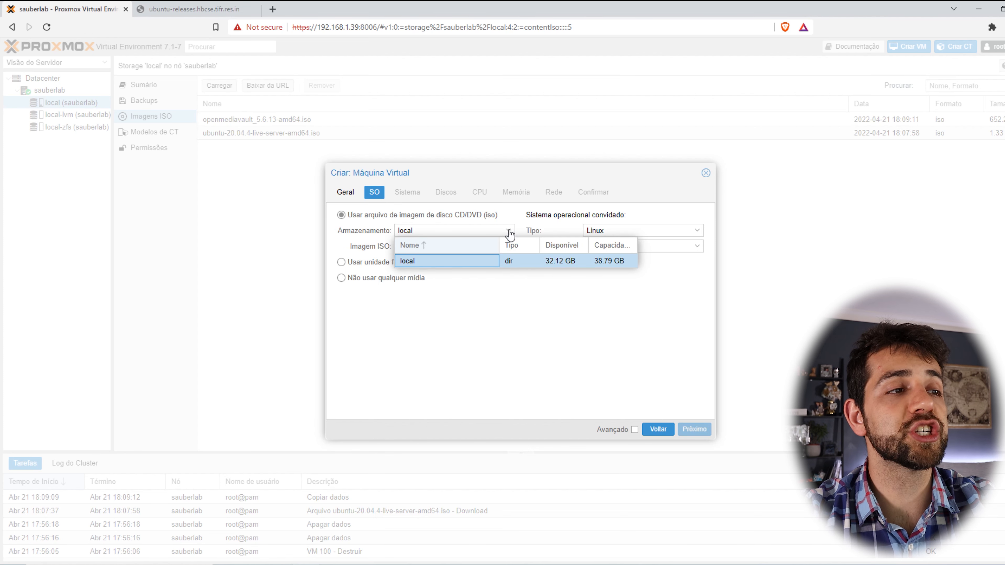
left_click(509, 233)
left_click(507, 247)
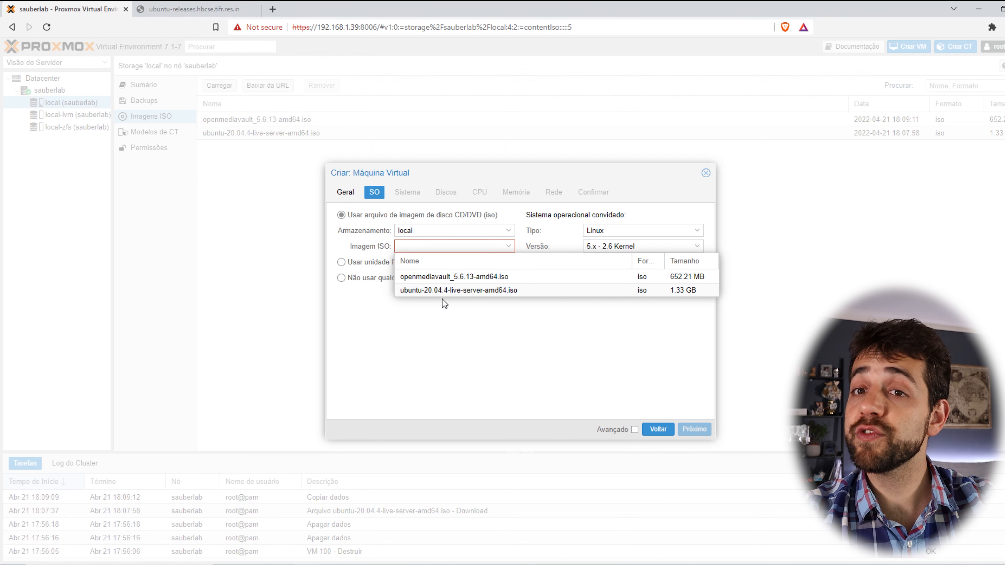
left_click(460, 291)
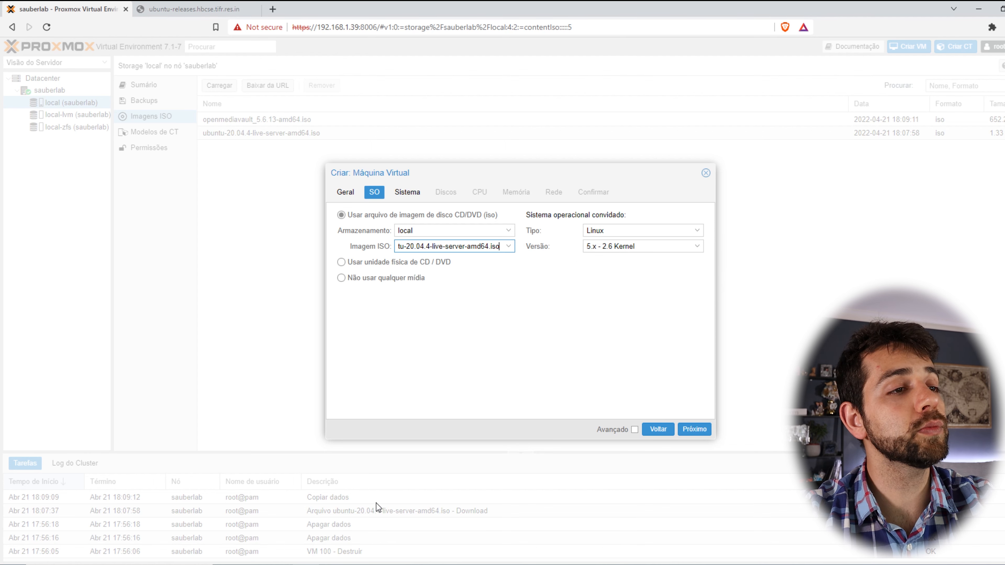
Step: Review the guest OS types and keep Linux with the 5.x - 2.6 Kernel version
left_click(625, 228)
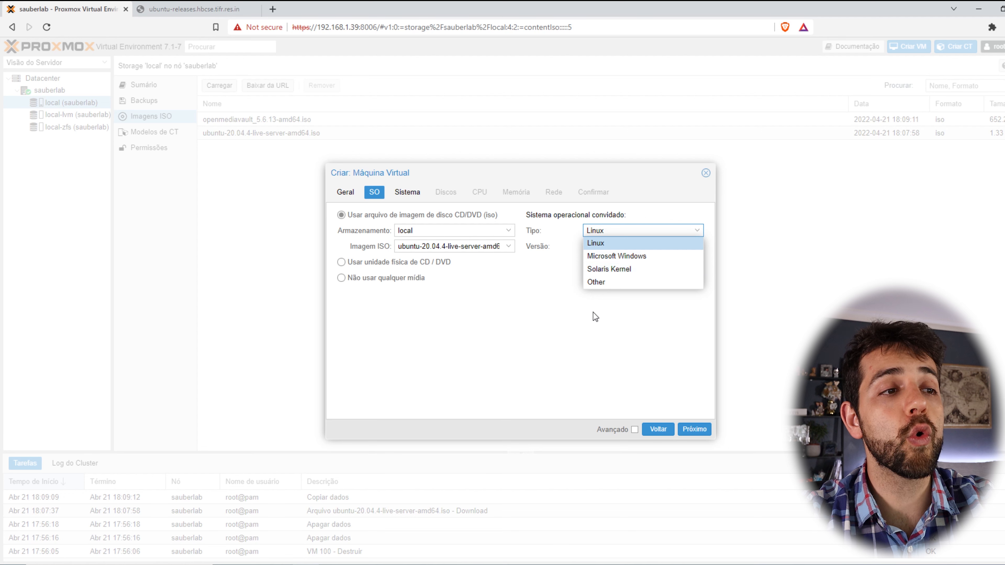
left_click(577, 339)
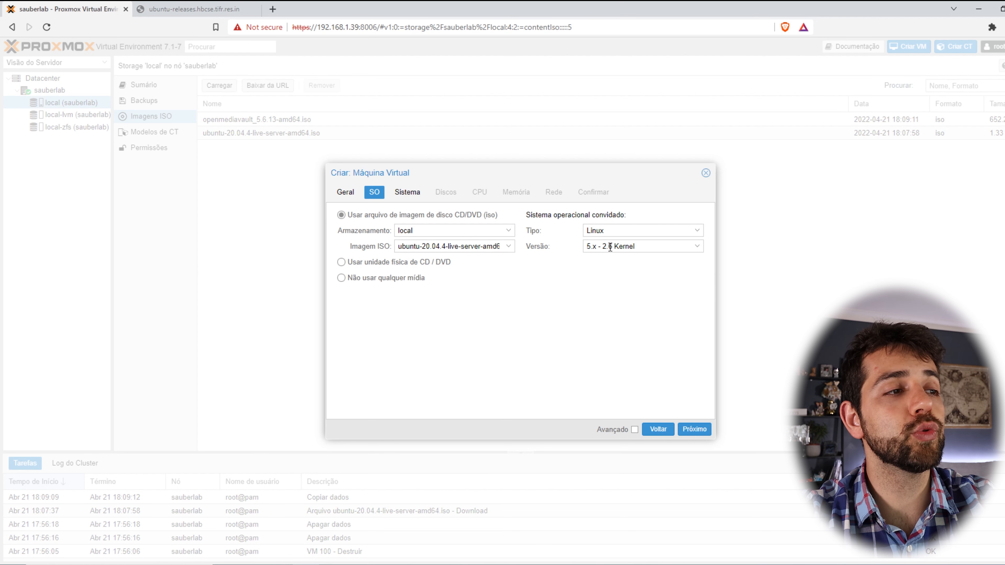
left_click(647, 247)
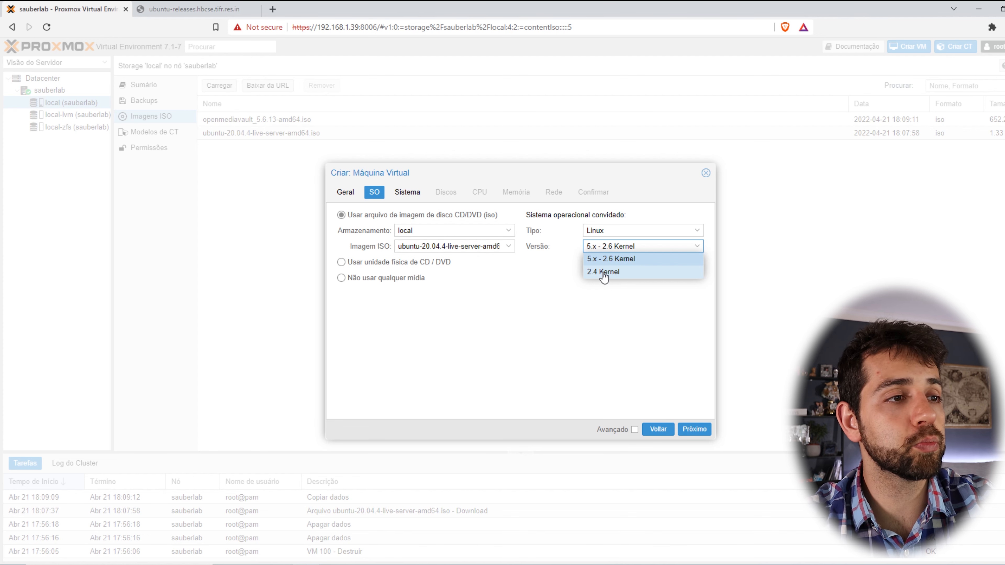
left_click(617, 256)
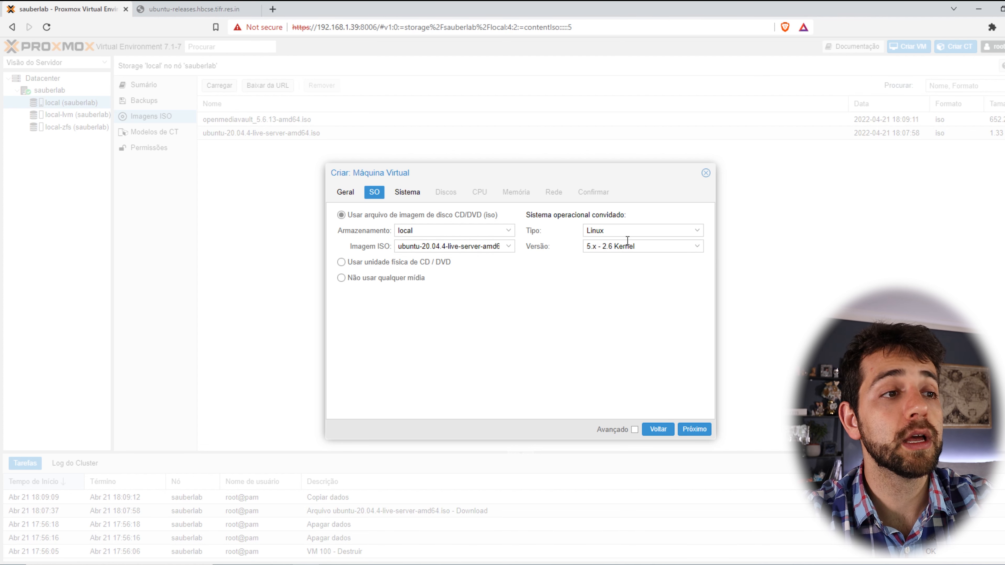
Step: Try Other as the guest OS type and return it to Linux
left_click(642, 233)
left_click(603, 281)
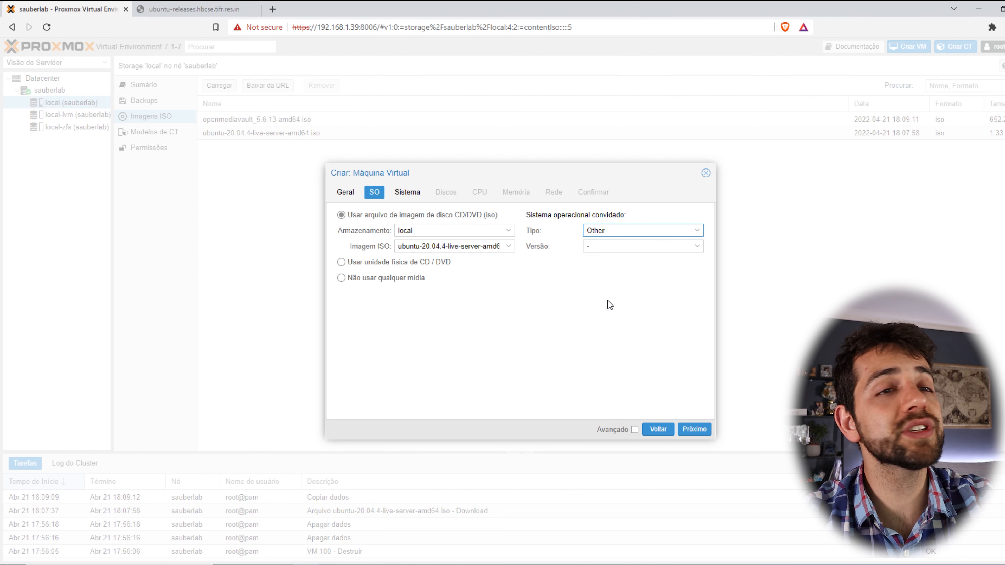
left_click(621, 227)
left_click(618, 243)
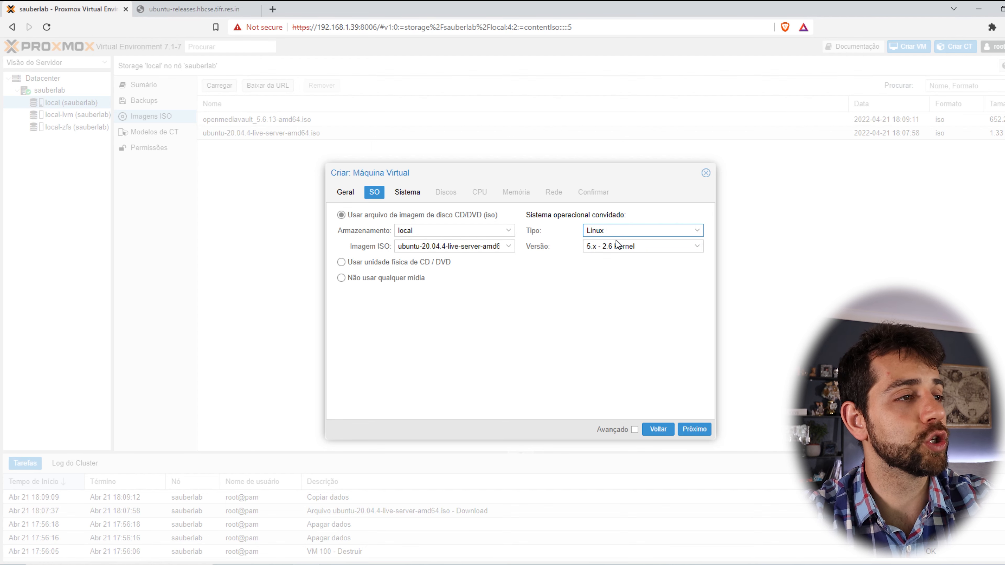
Step: Go through the system settings, keeping the default graphics card, i440fx machine, SeaBIOS and VirtIO SCSI controller
left_click(416, 197)
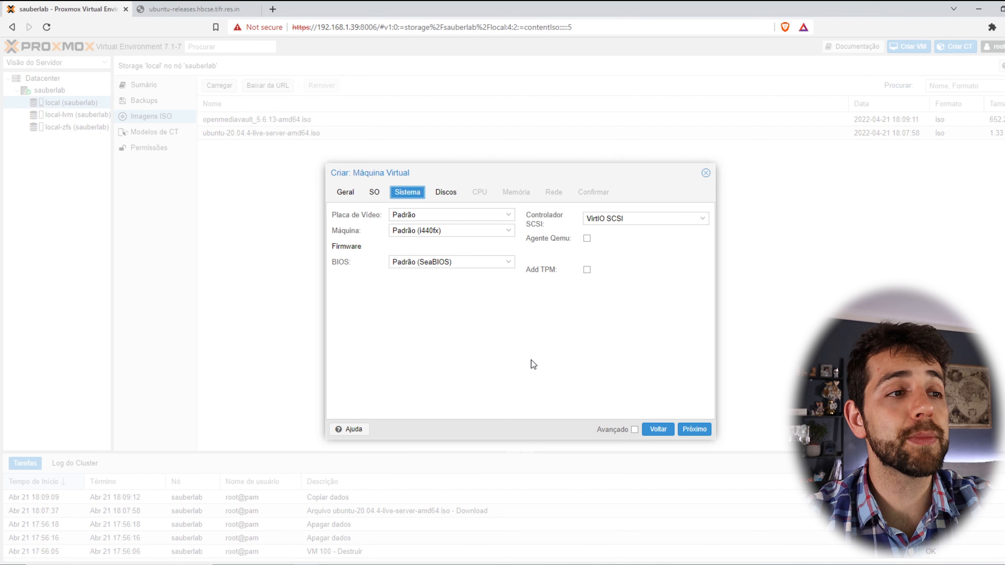
left_click(510, 216)
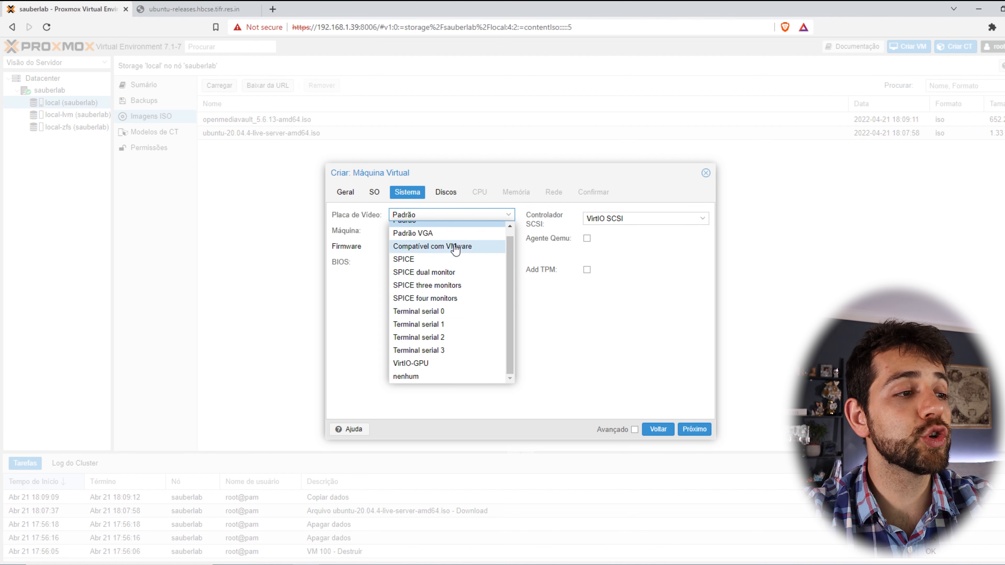
left_click(433, 227)
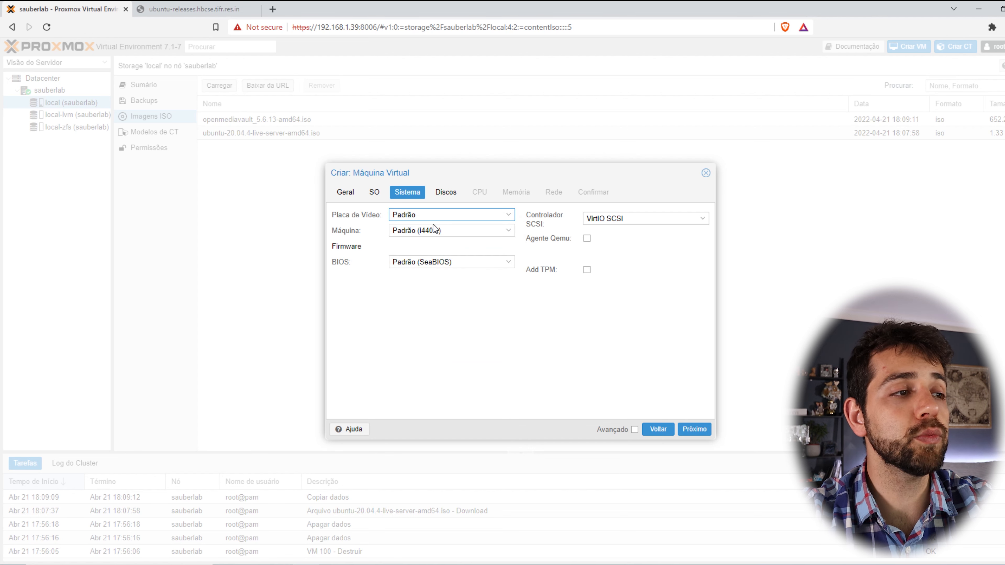
left_click(472, 231)
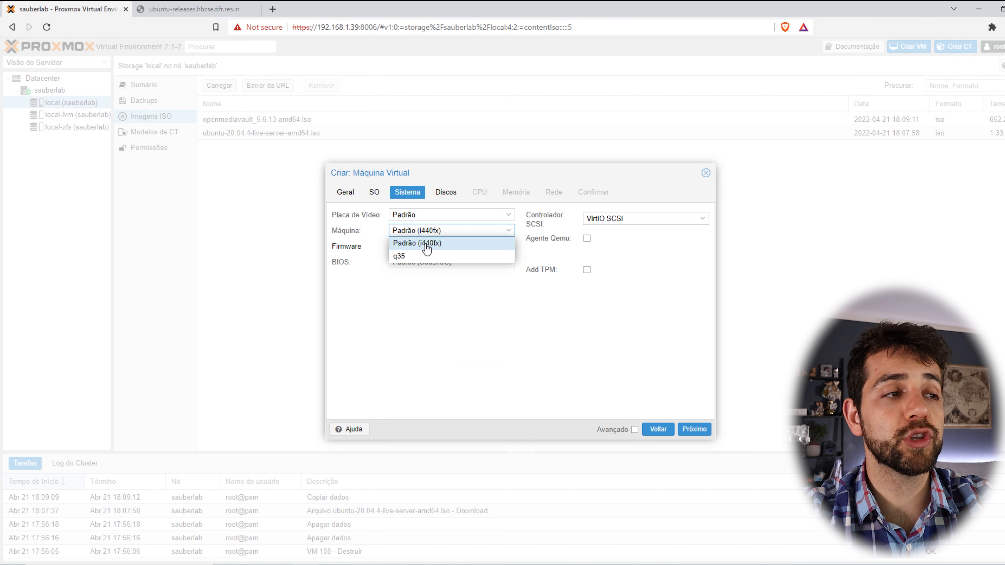
left_click(461, 350)
left_click(457, 260)
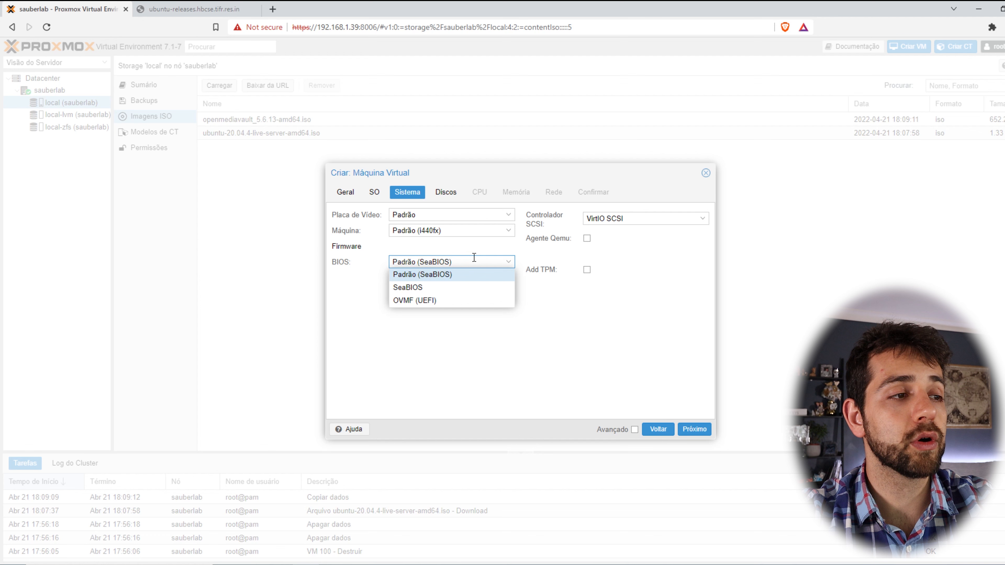
left_click(449, 277)
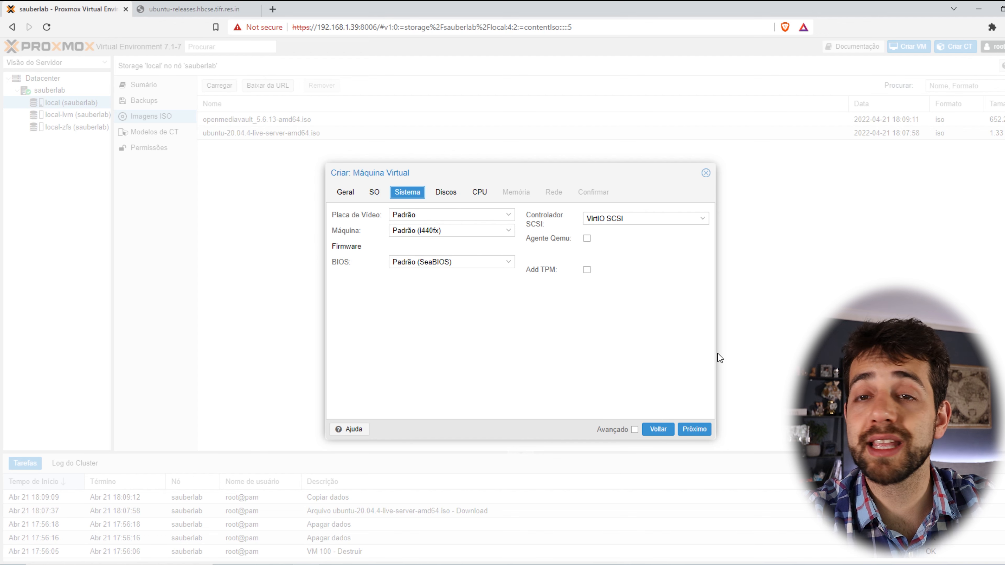
left_click(589, 222)
left_click(620, 350)
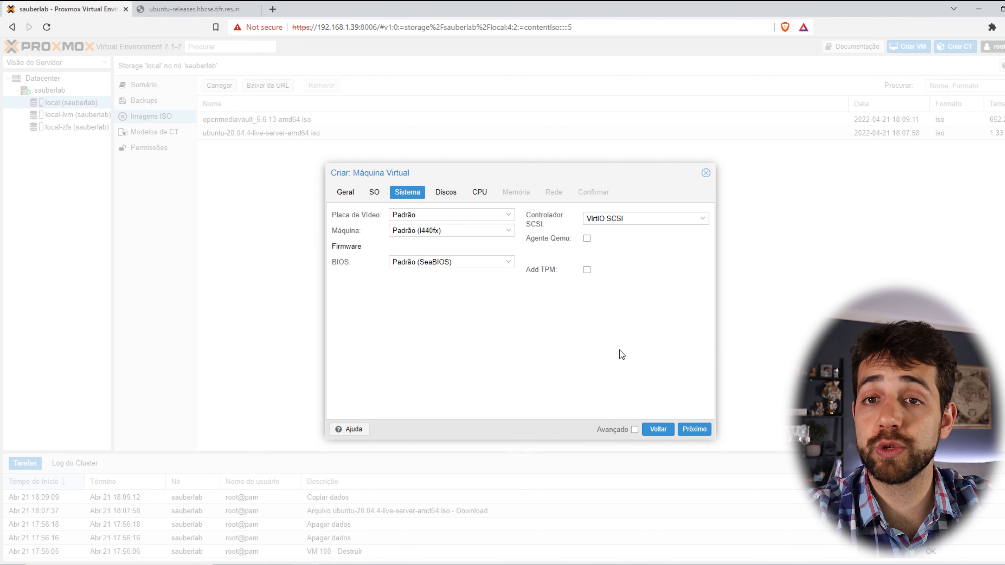
Step: Configure the virtual disk to use the SCSI bus and the local-zfs storage
left_click(445, 192)
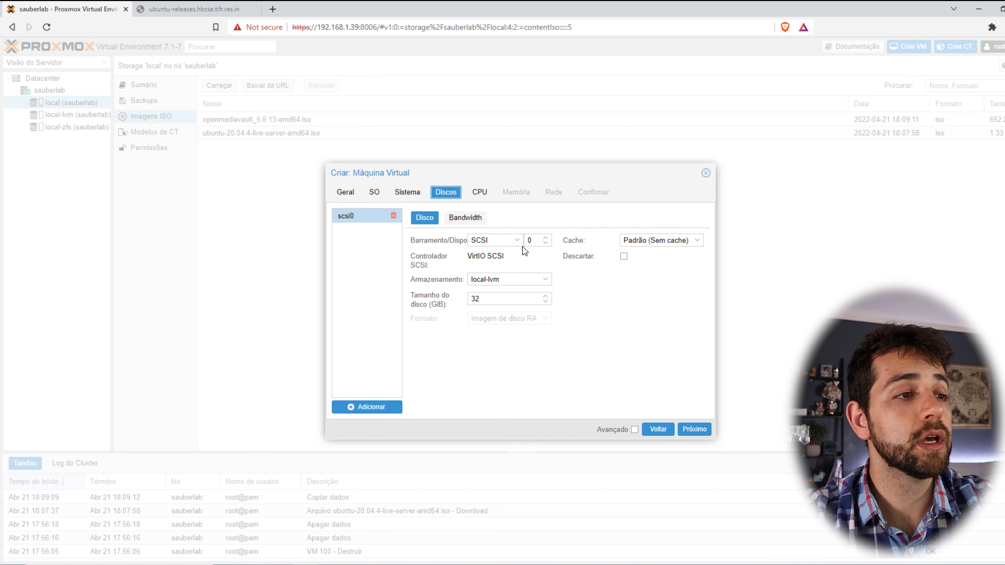
left_click(517, 240)
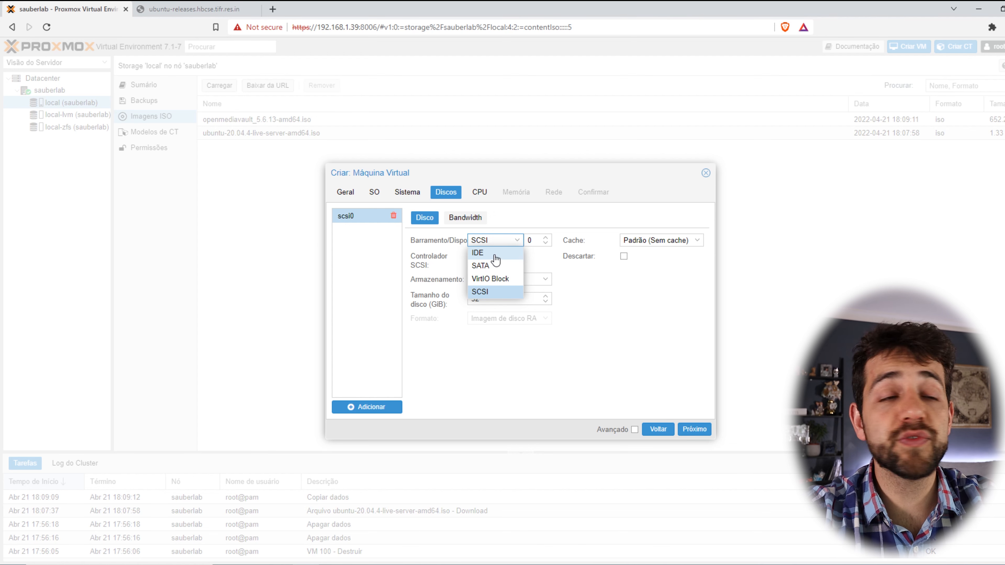
left_click(483, 292)
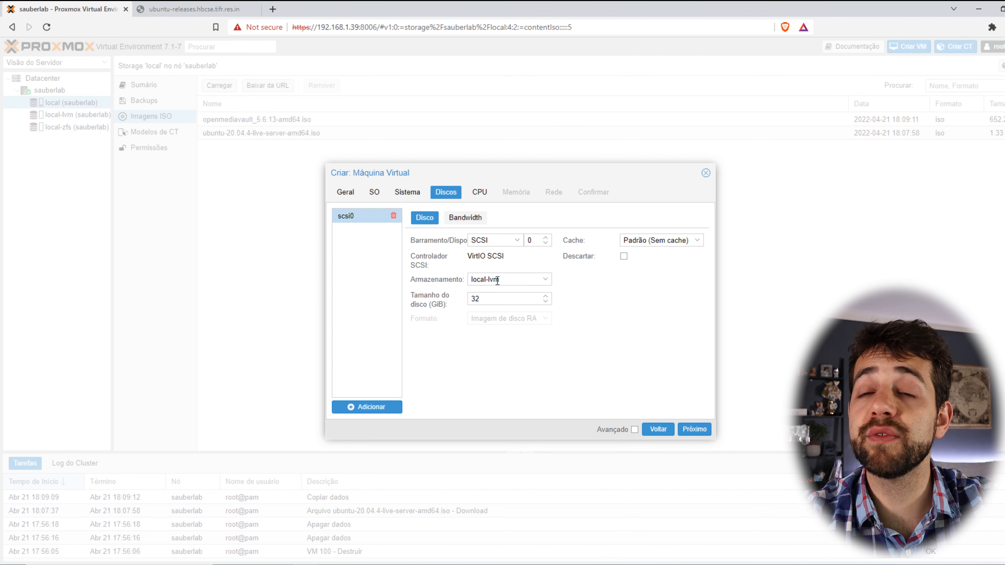
left_click(497, 280)
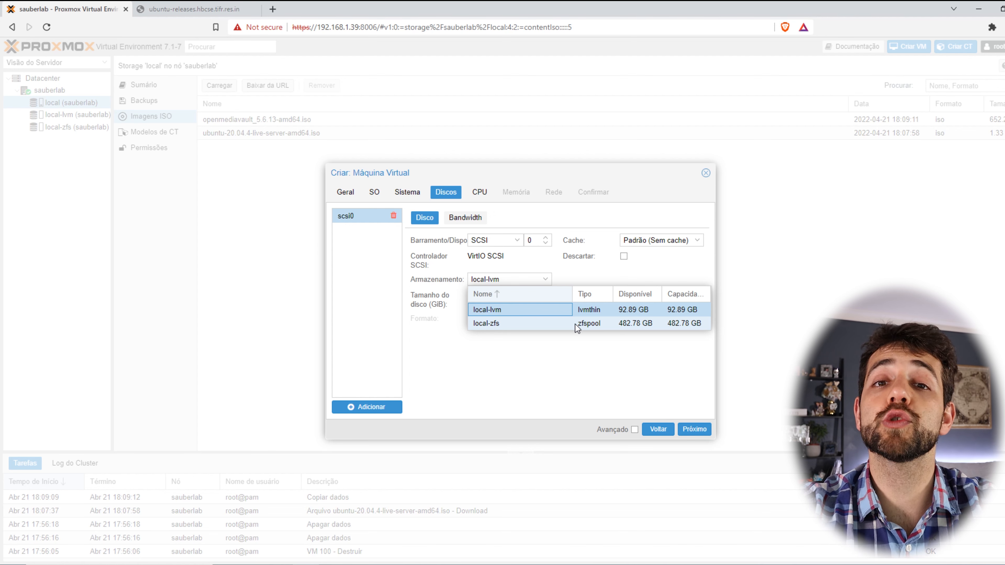
left_click(525, 326)
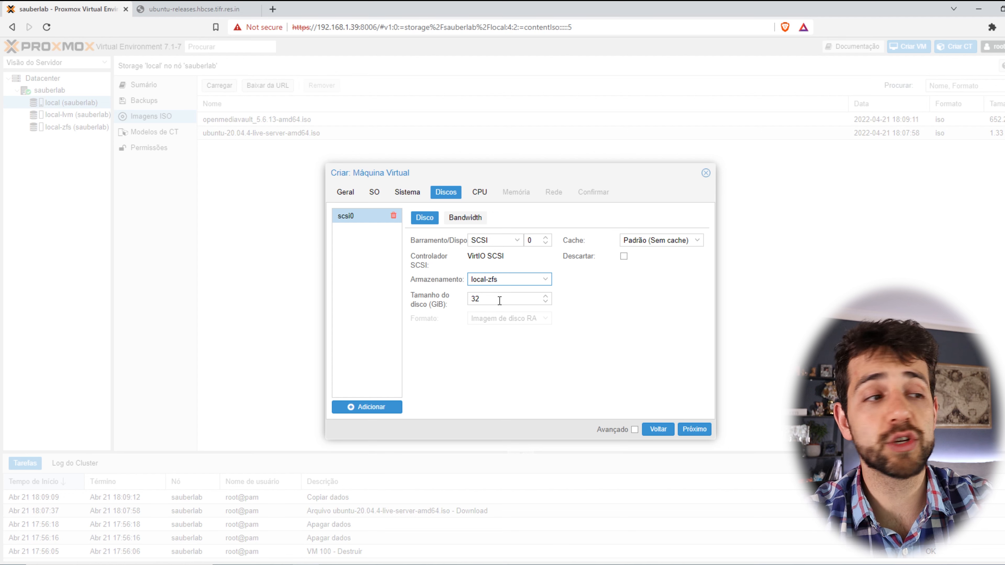
Step: Examine the virtual disk's cache modes and its read and write bandwidth limits
left_click(672, 240)
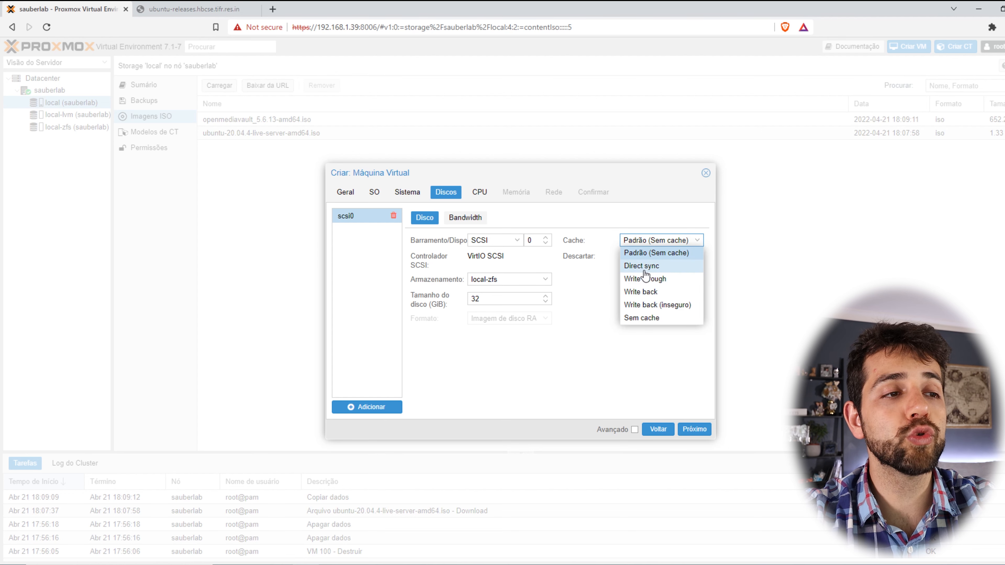
left_click(603, 393)
left_click_drag(558, 262, 607, 258)
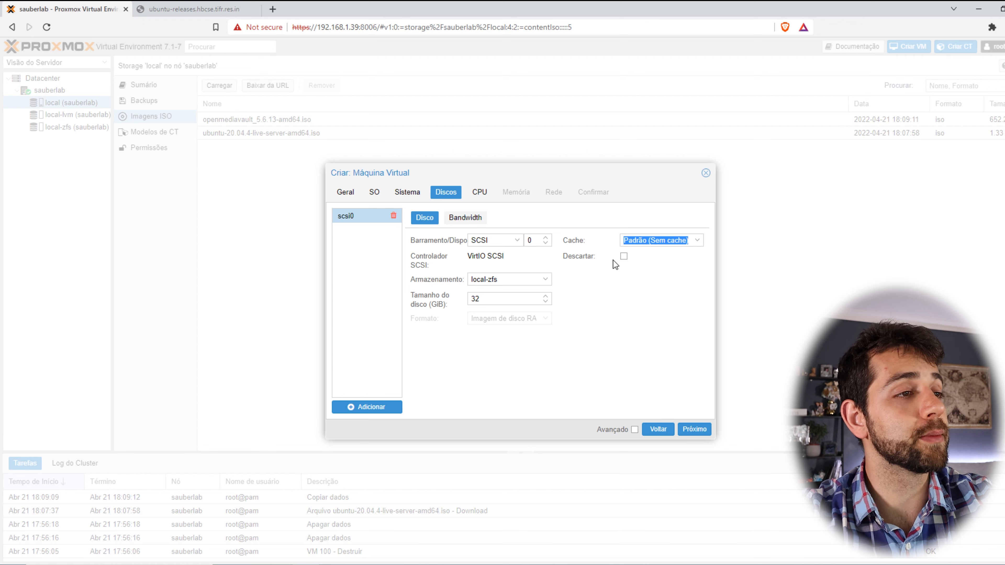
left_click(463, 221)
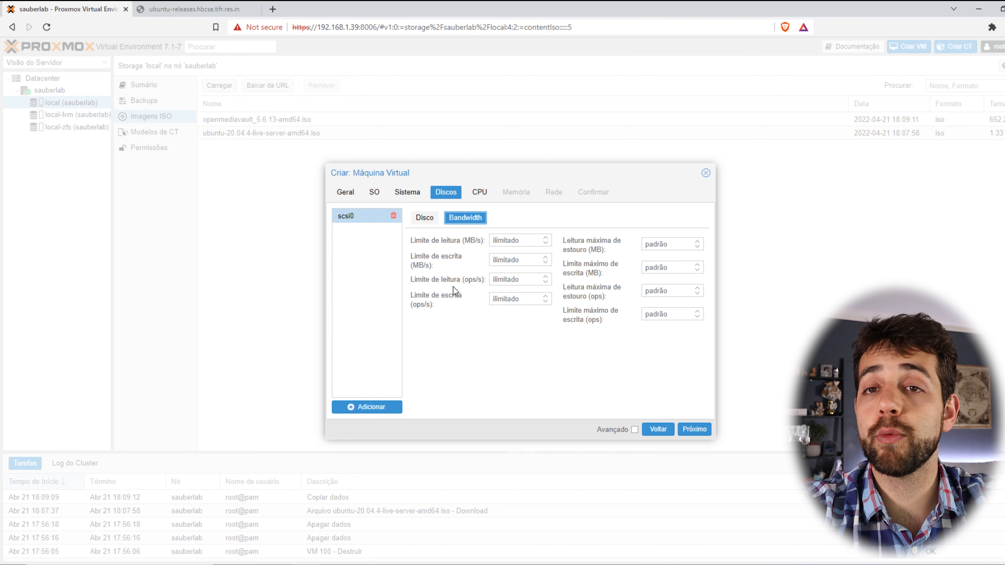
Step: In the CPU settings, try 5 cores and reduce the core count back to 1
left_click(481, 201)
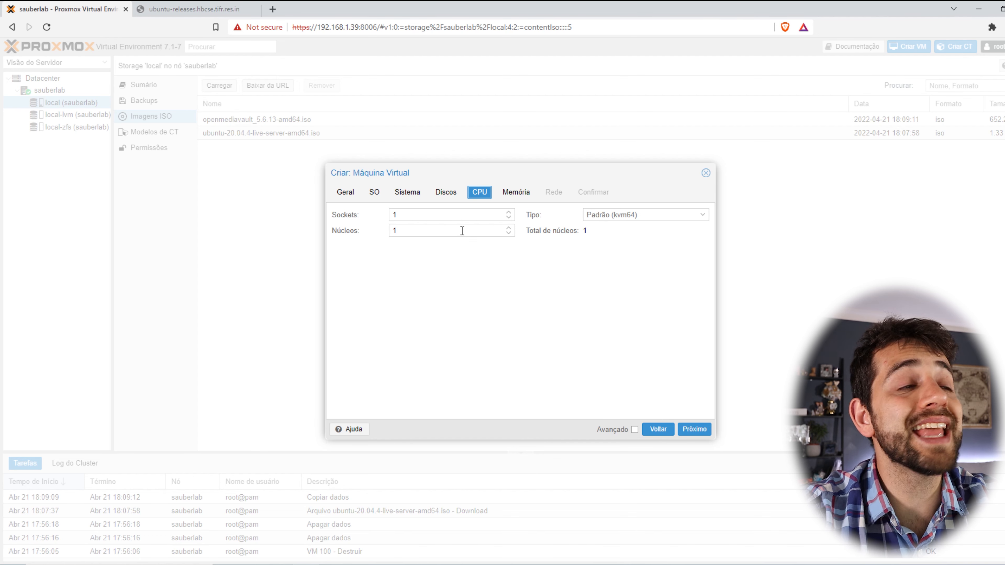
left_click(508, 228)
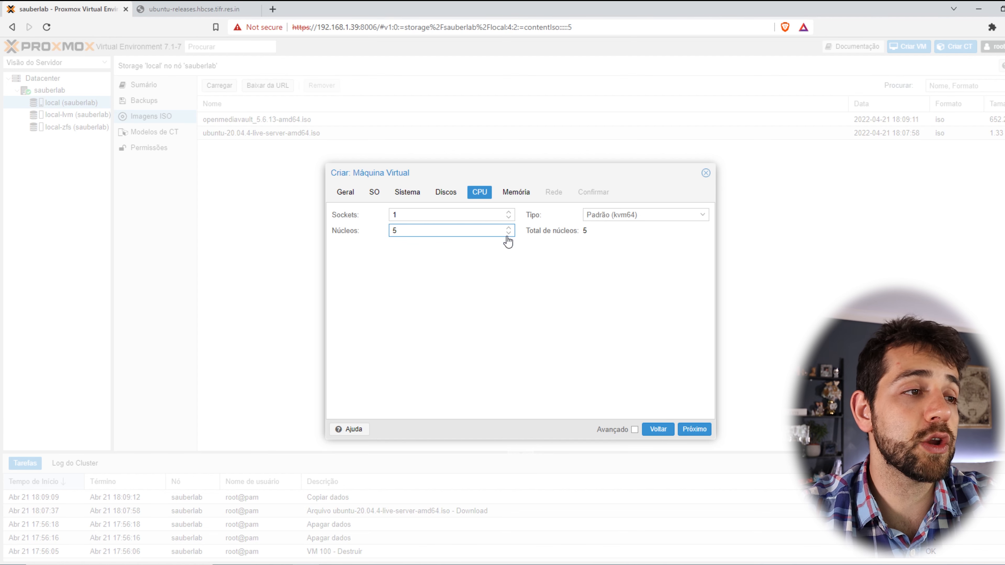
left_click(508, 234)
left_click(507, 233)
left_click(506, 237)
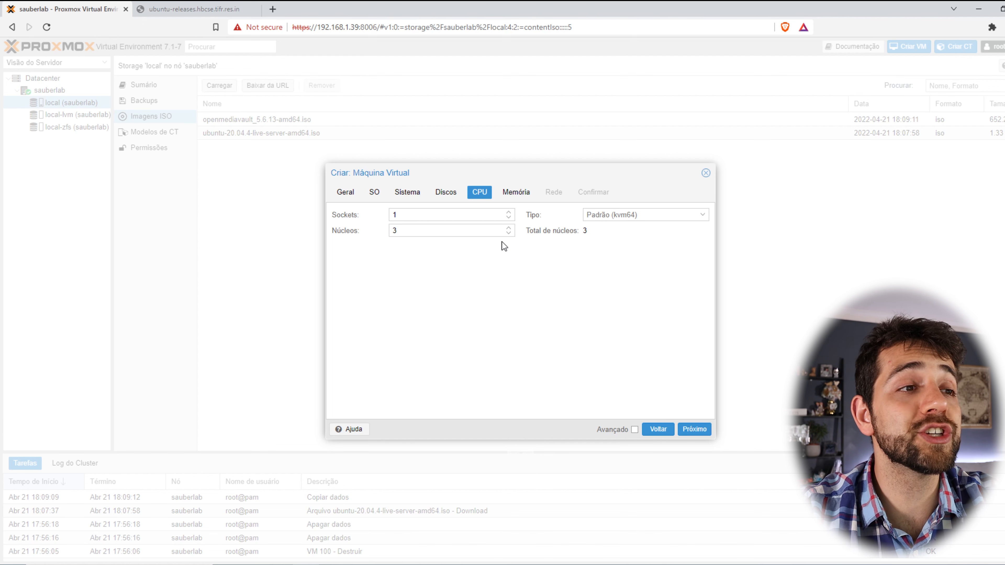
left_click(509, 234)
left_click(509, 234)
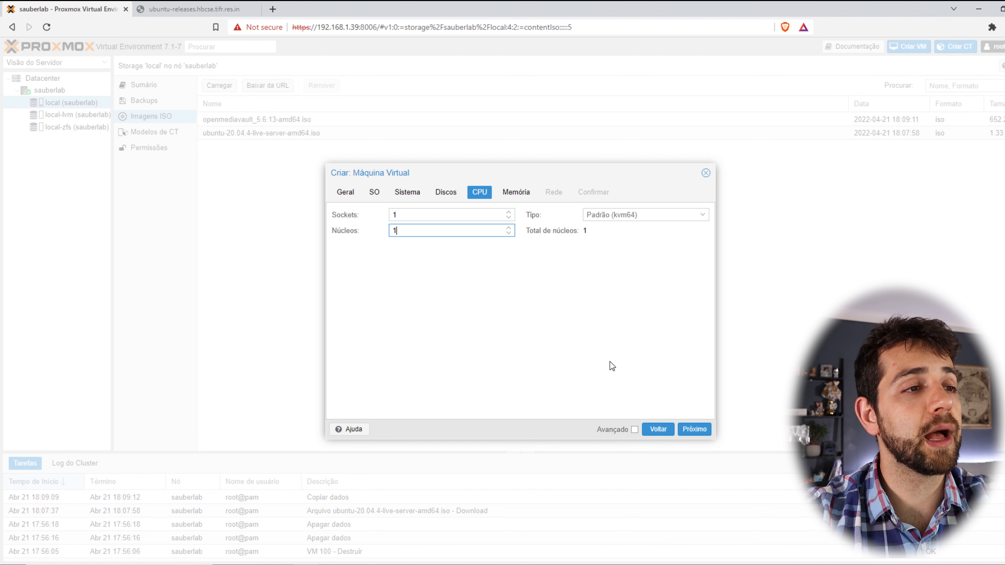
Step: Examine the AMD, Intel, QEMU and host models offered as the virtual machine's CPU type, keeping the default kvm64
left_click(613, 213)
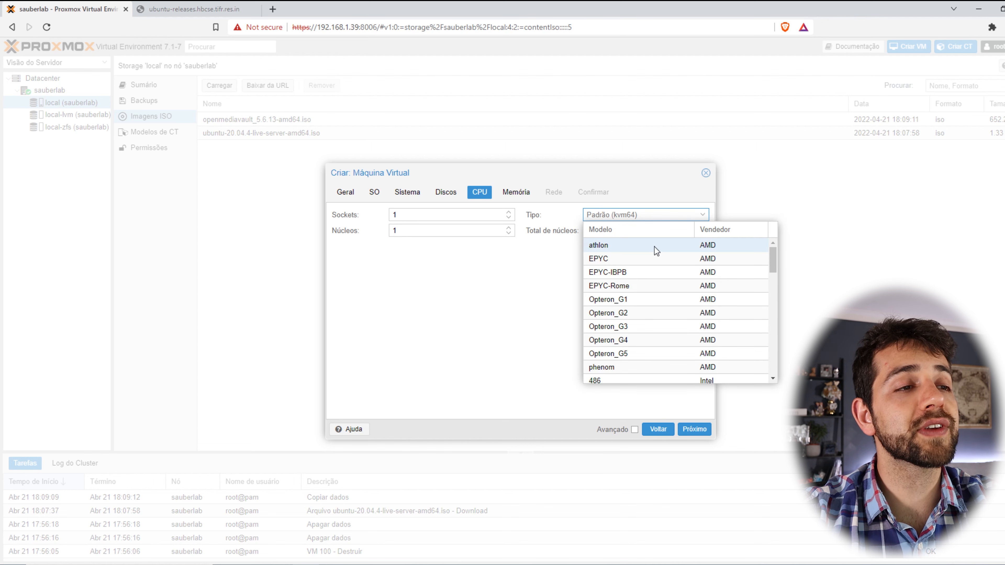
scroll(643, 316, "down", 6)
scroll(641, 267, "up", 5)
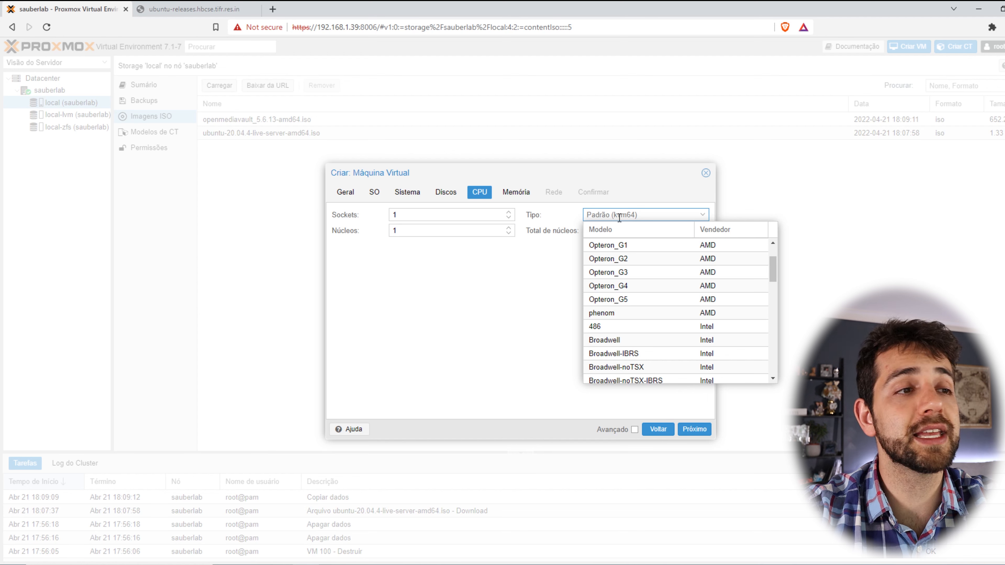
scroll(613, 280, "up", 2)
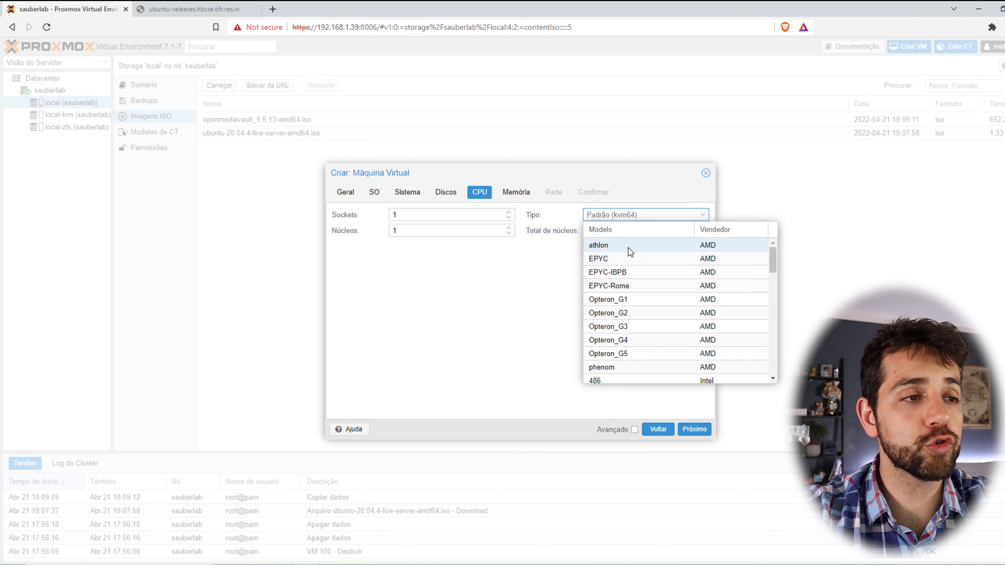
scroll(624, 261, "down", 5)
scroll(624, 331, "down", 5)
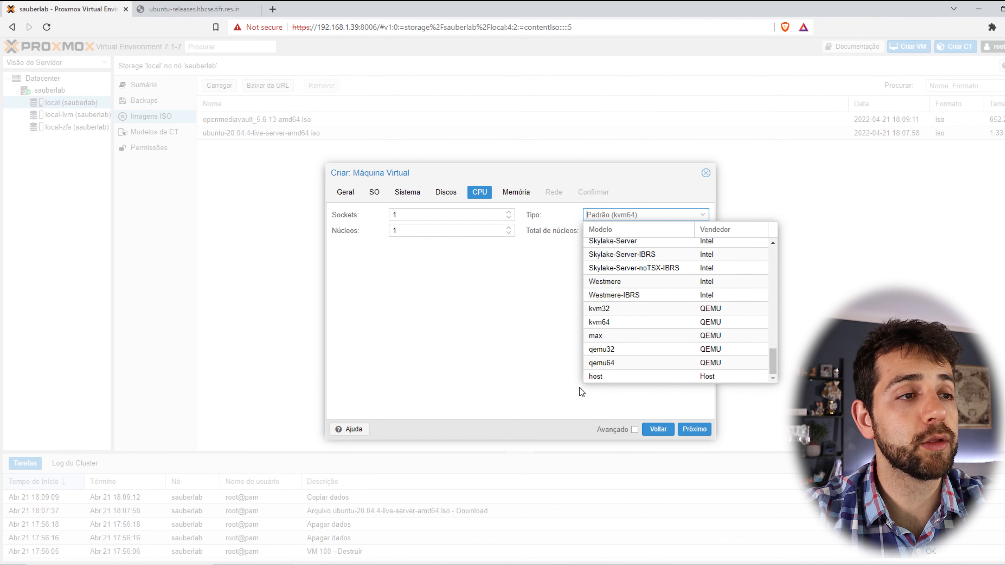
scroll(640, 367, "up", 6)
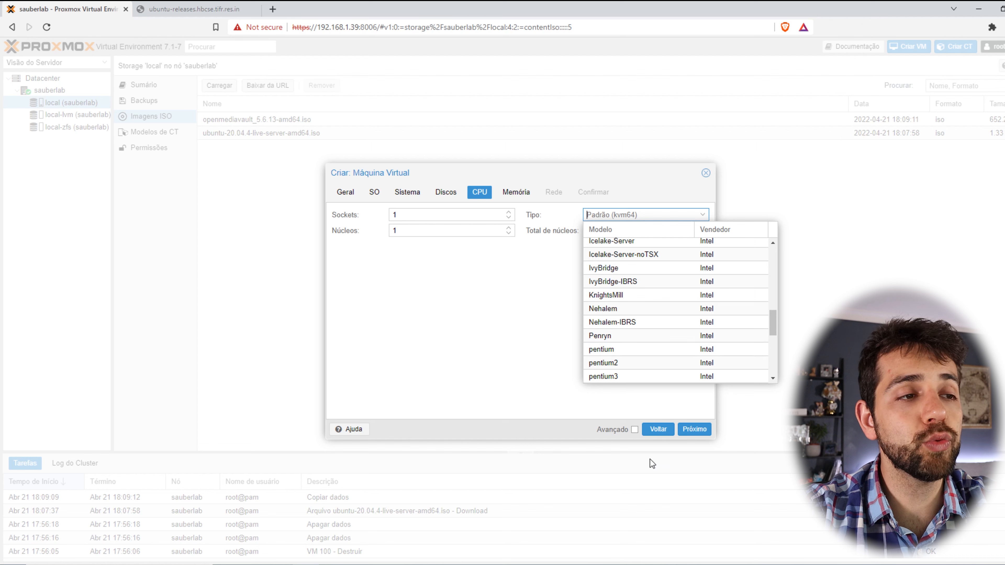
left_click(511, 327)
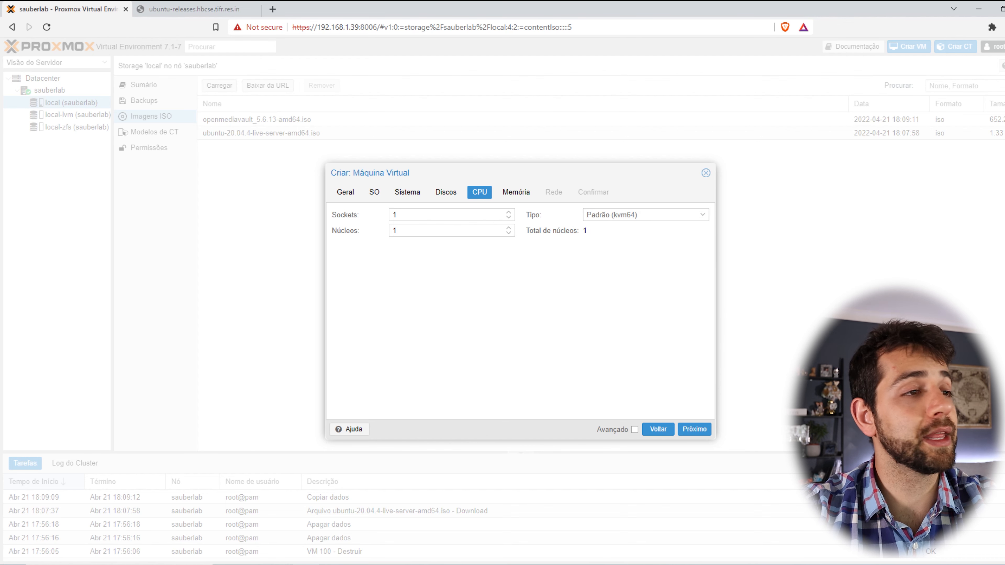
Step: Keep the memory at 2048 MiB and go through the network settings, keeping bridge vmbr0 and the VirtIO model
left_click(509, 197)
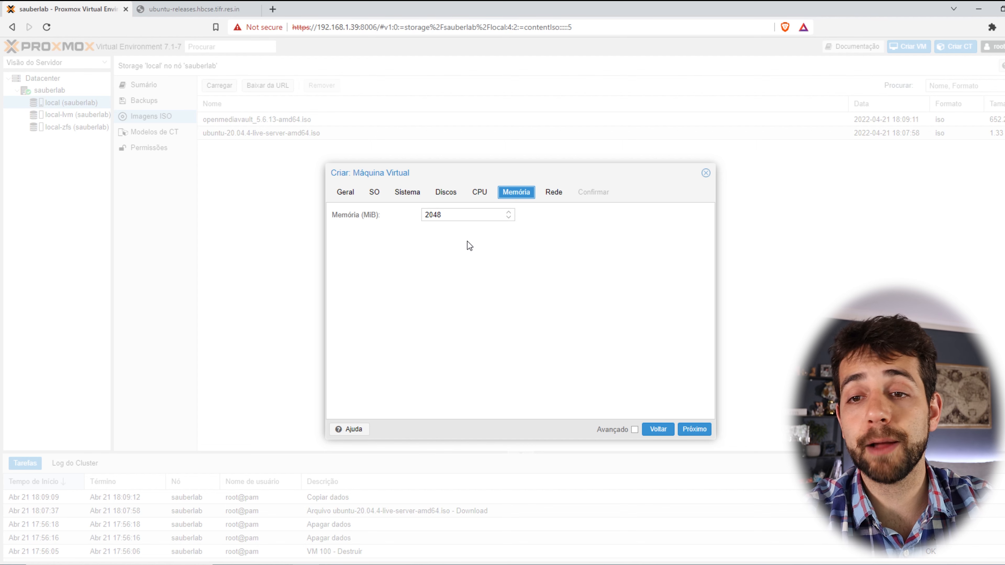
double_click(470, 213)
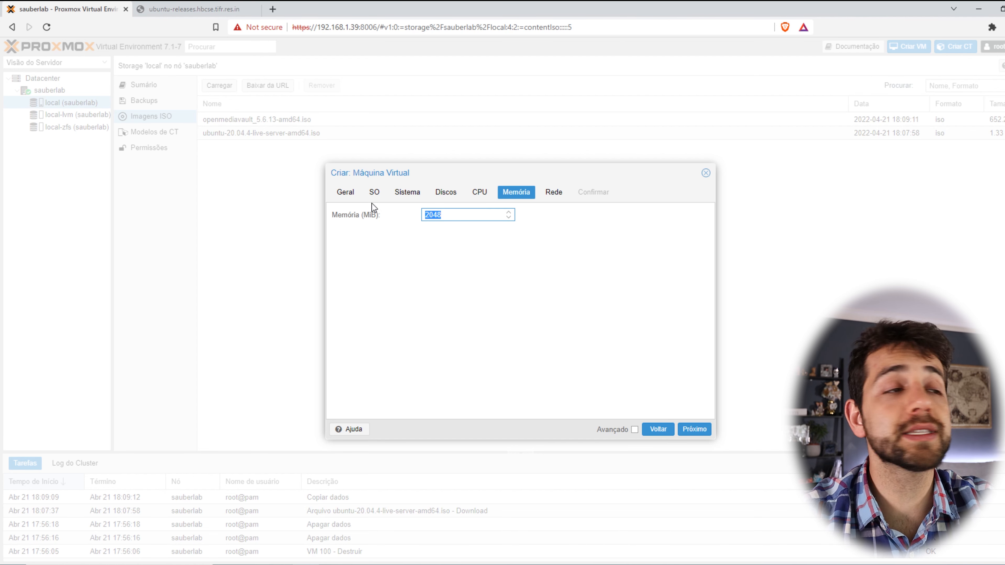
left_click(545, 193)
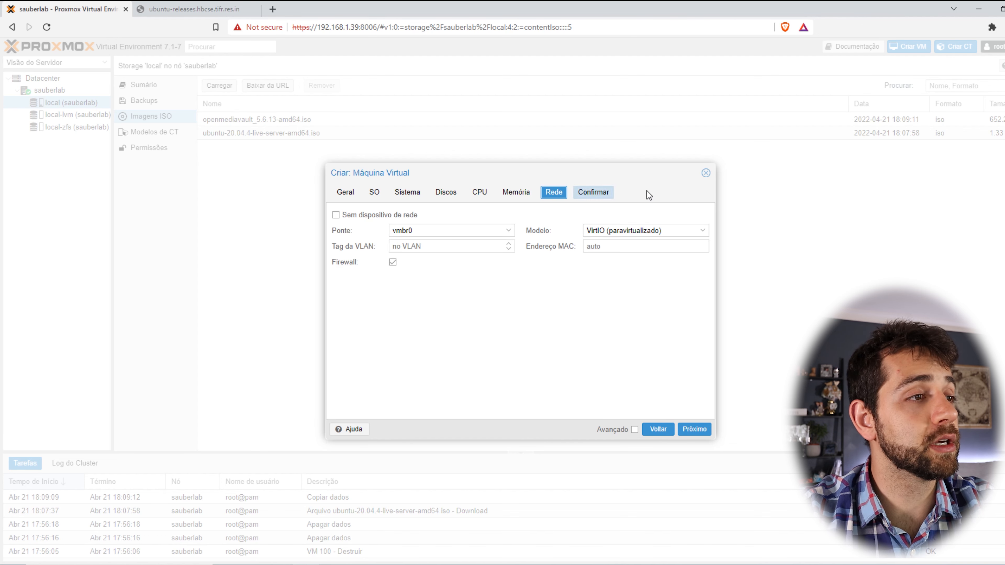
left_click(416, 230)
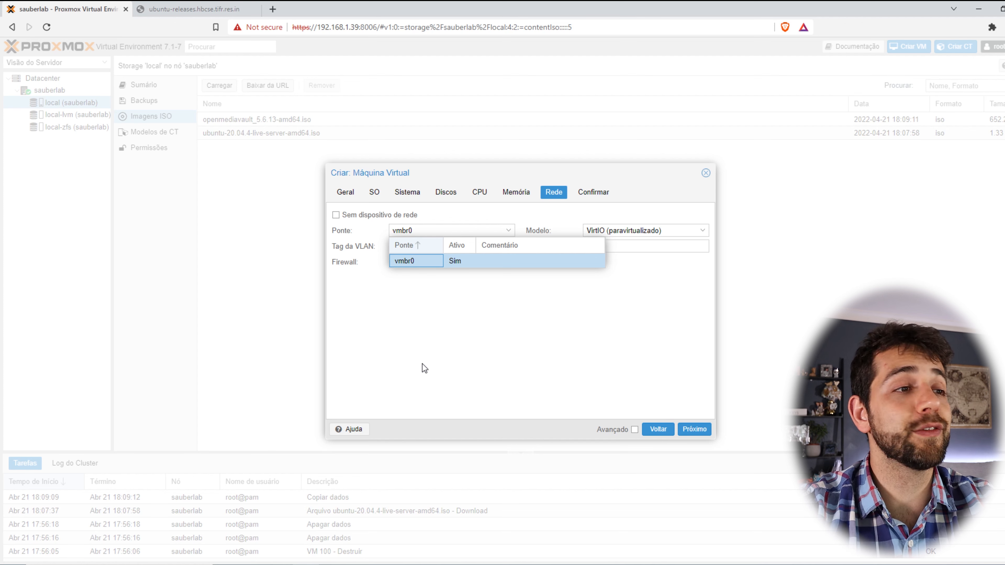
left_click(454, 334)
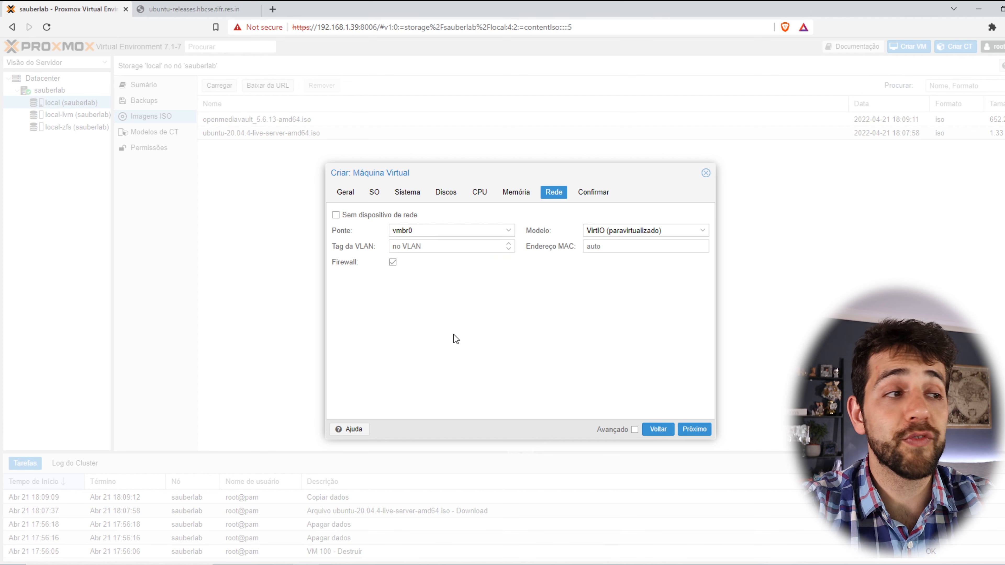
left_click(635, 233)
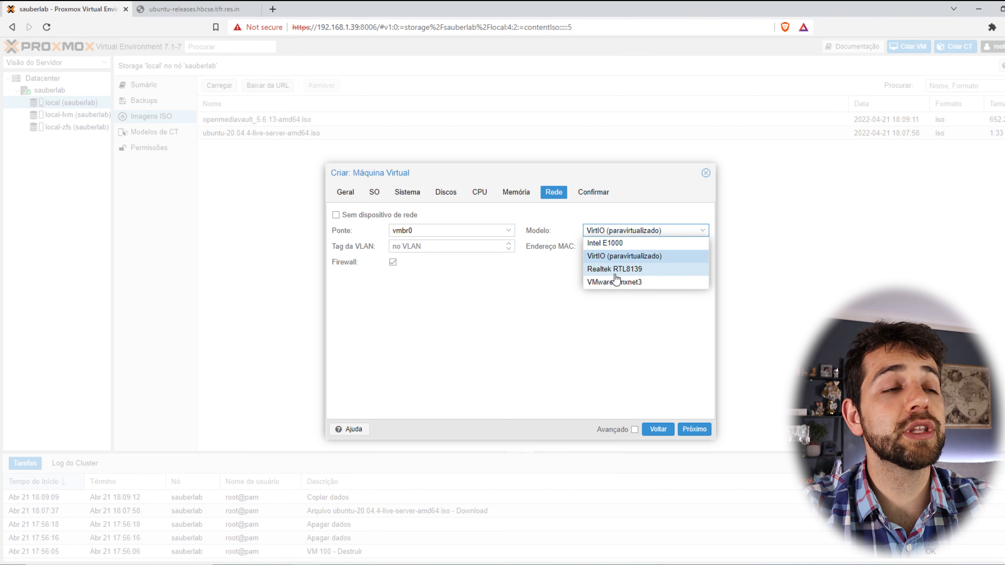
left_click(384, 272)
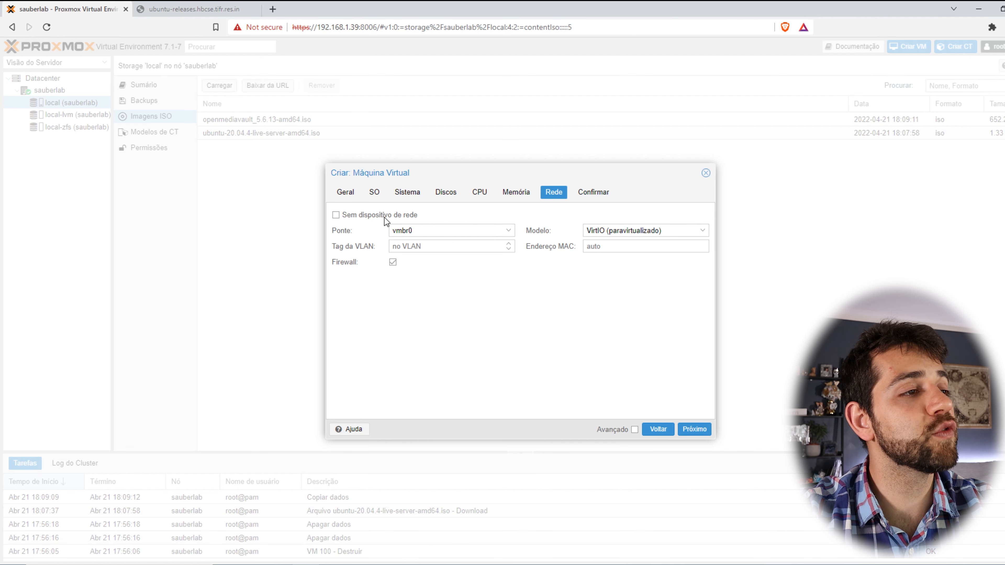
left_click(383, 218)
left_click(384, 218)
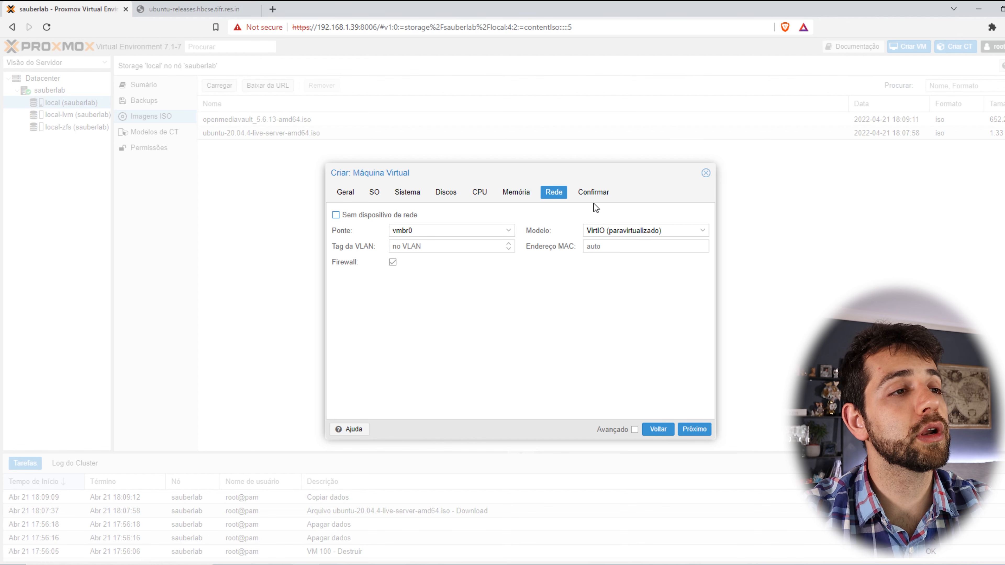
Step: Review the configuration summary's ISO, memory, name and node entries, and create the virtual machine without starting it after creation
left_click(592, 193)
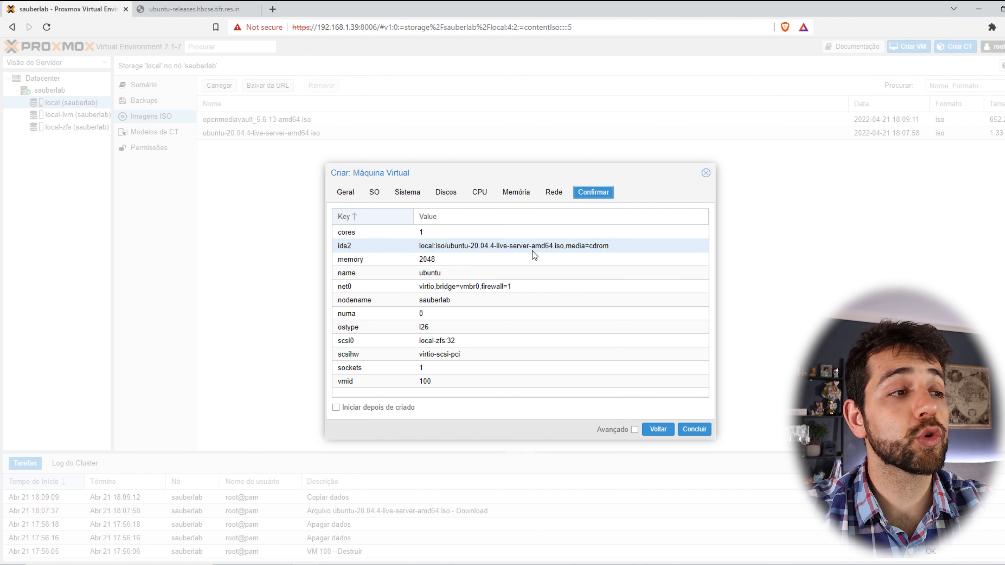
left_click(445, 244)
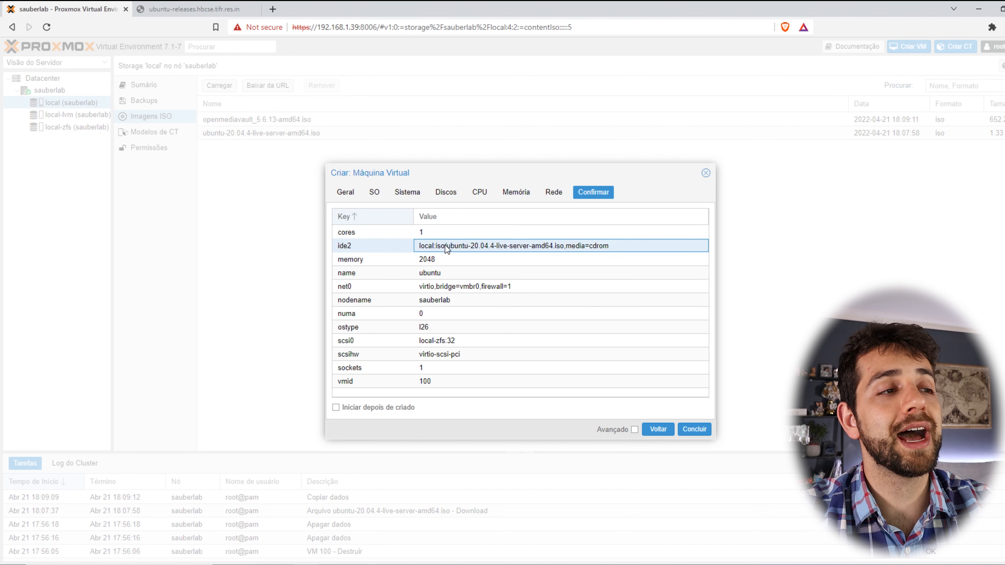
left_click(422, 260)
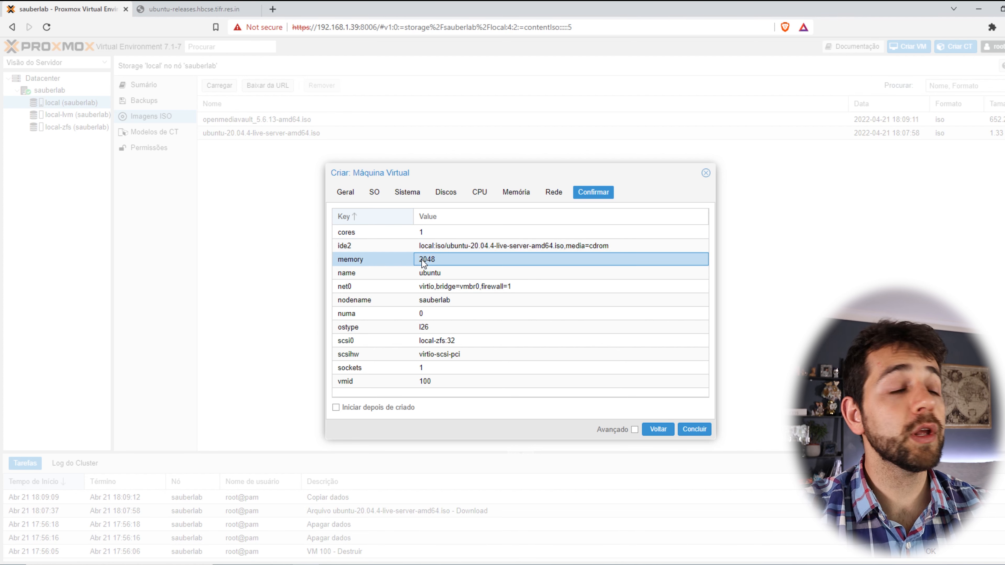
left_click(435, 275)
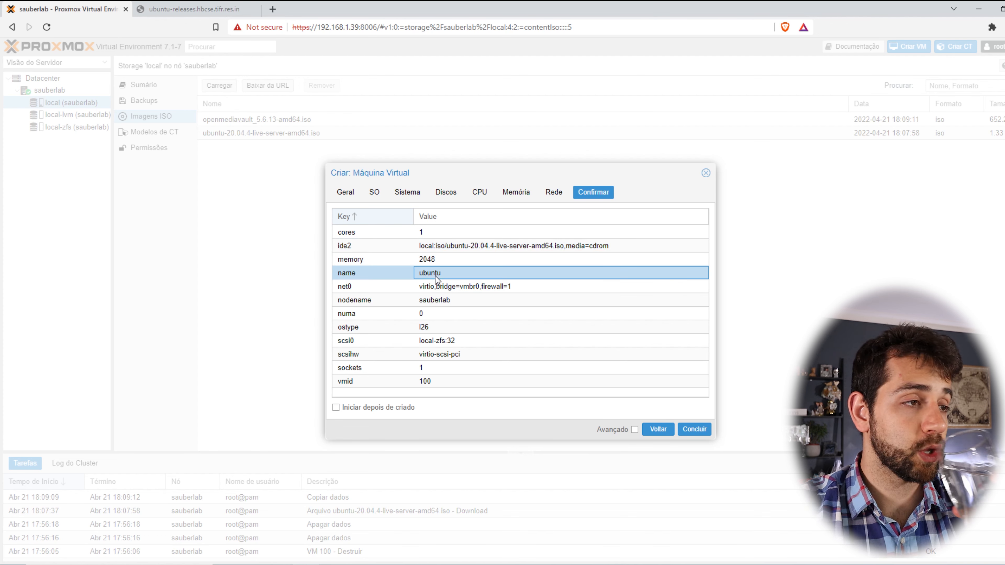
left_click(455, 303)
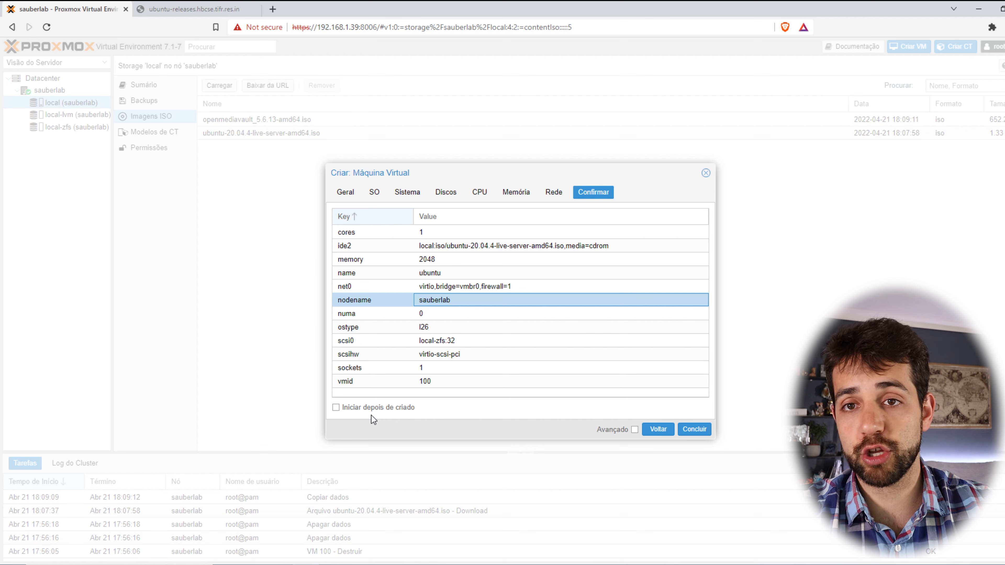
left_click(708, 431)
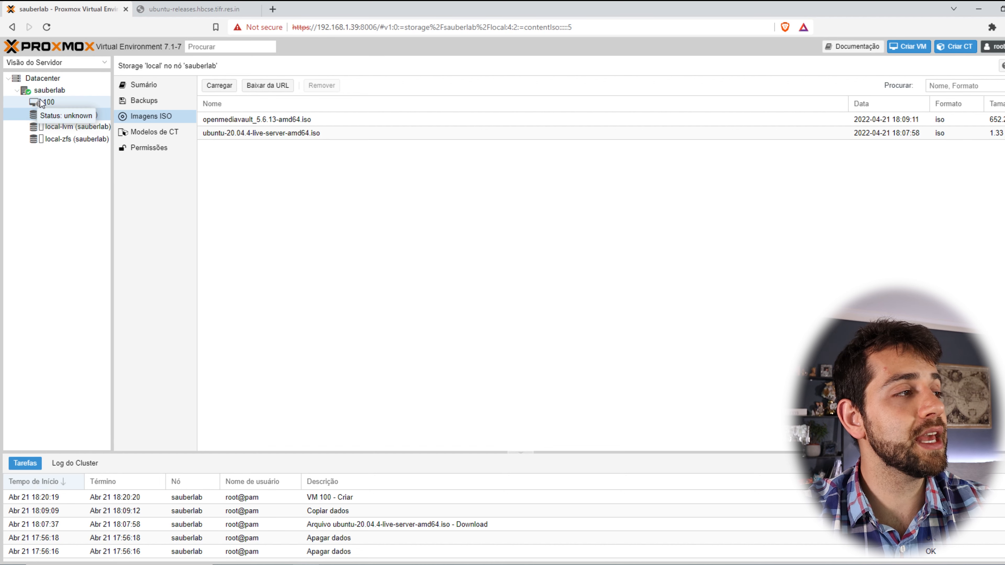
Step: Examine the new ubuntu virtual machine's summary, including memory usage and boot disk size, and view its console
left_click(53, 104)
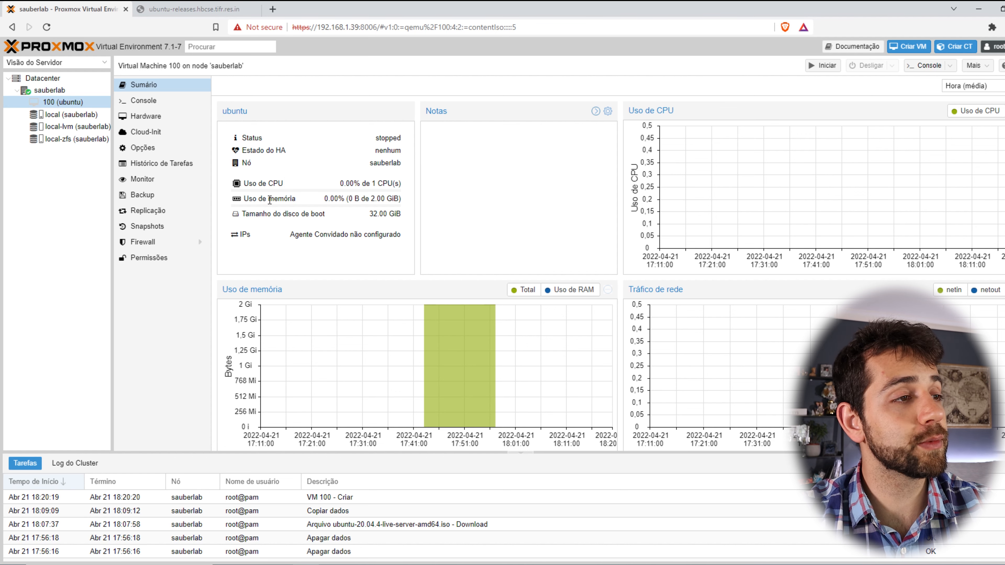
left_click_drag(268, 199, 355, 202)
left_click_drag(240, 214, 368, 217)
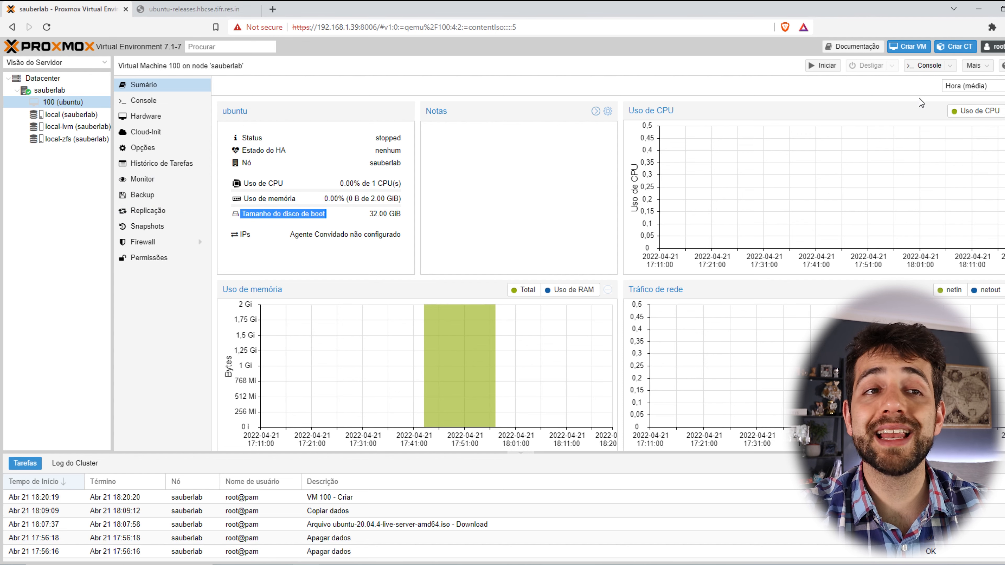
left_click(143, 101)
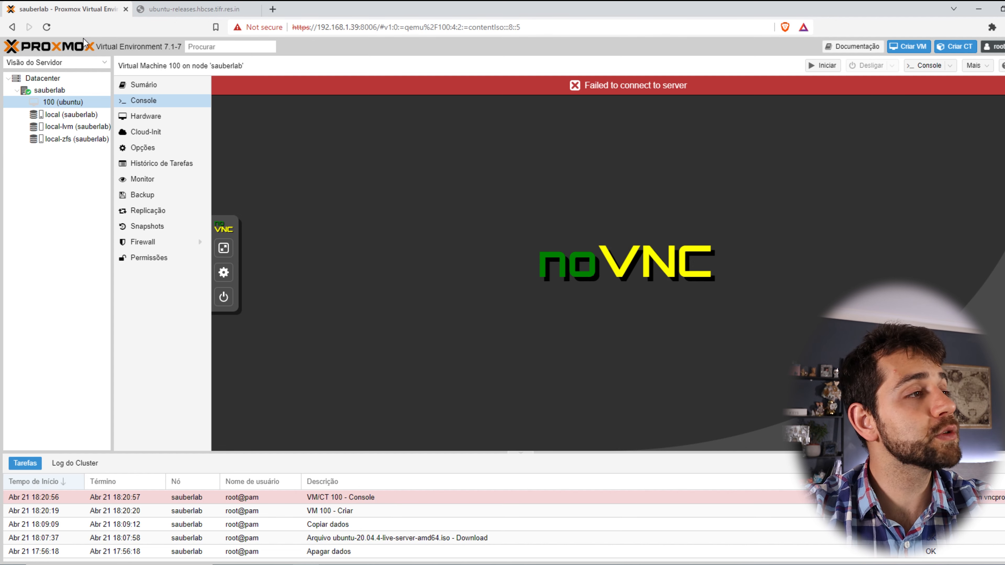
Step: Examine the virtual machine's hardware list, including the memory editing options, processors, BIOS, display and hard disk
left_click(160, 117)
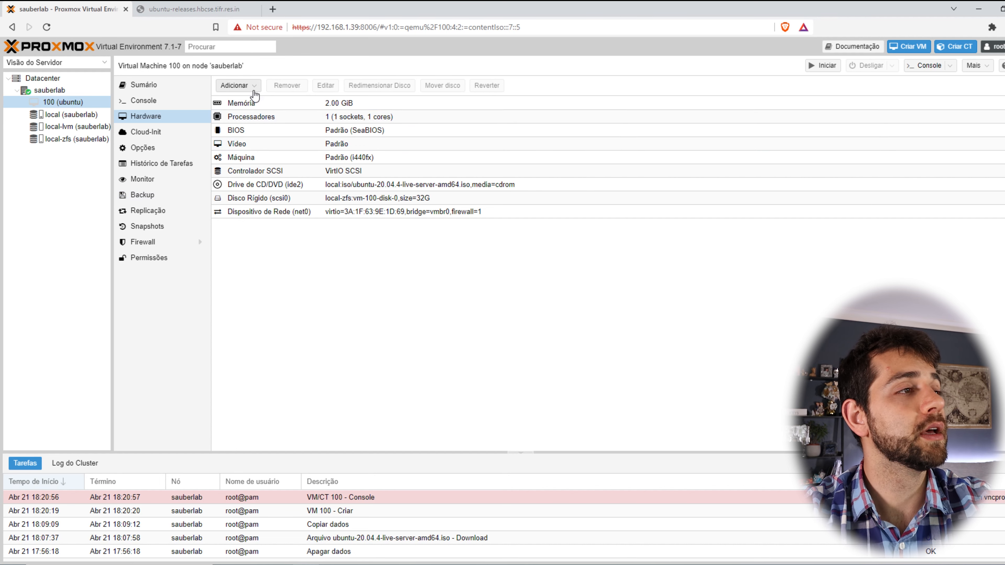
left_click(259, 102)
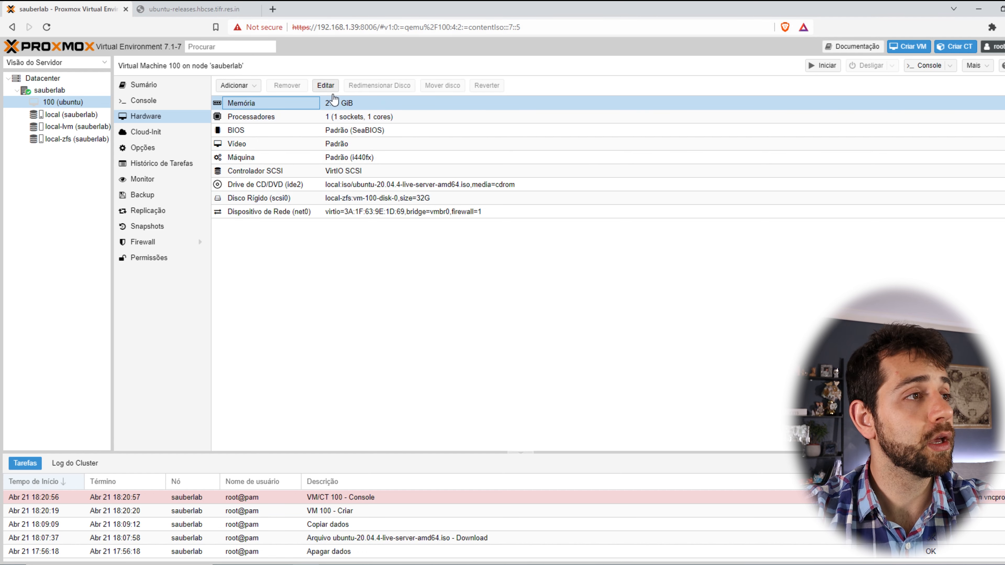
left_click(335, 87)
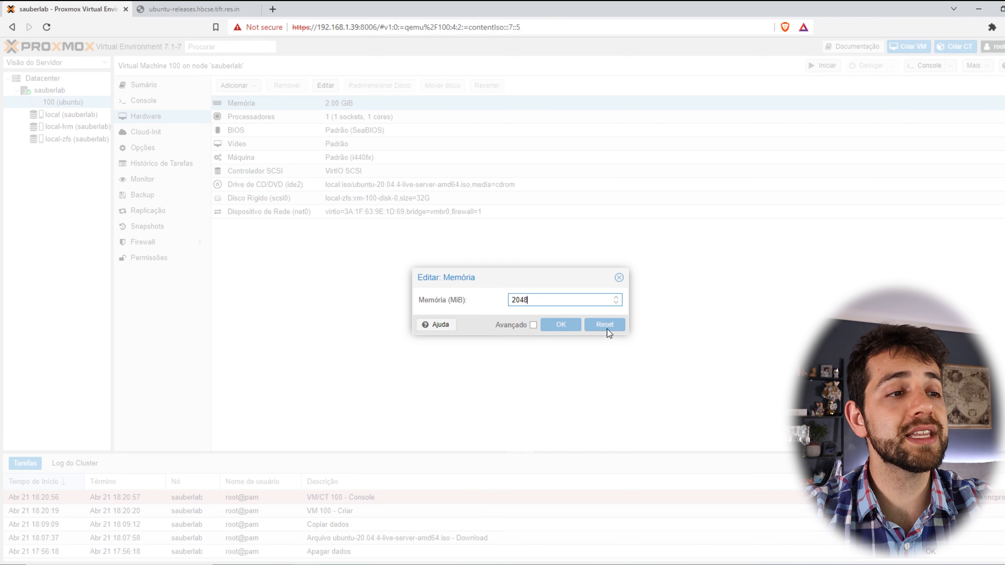
left_click(619, 278)
left_click(263, 118)
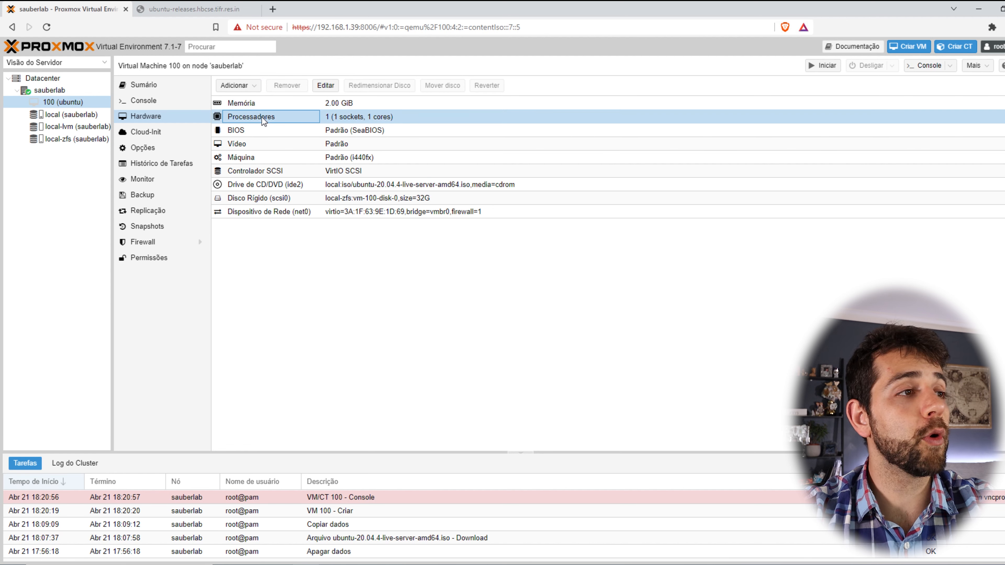
left_click(270, 133)
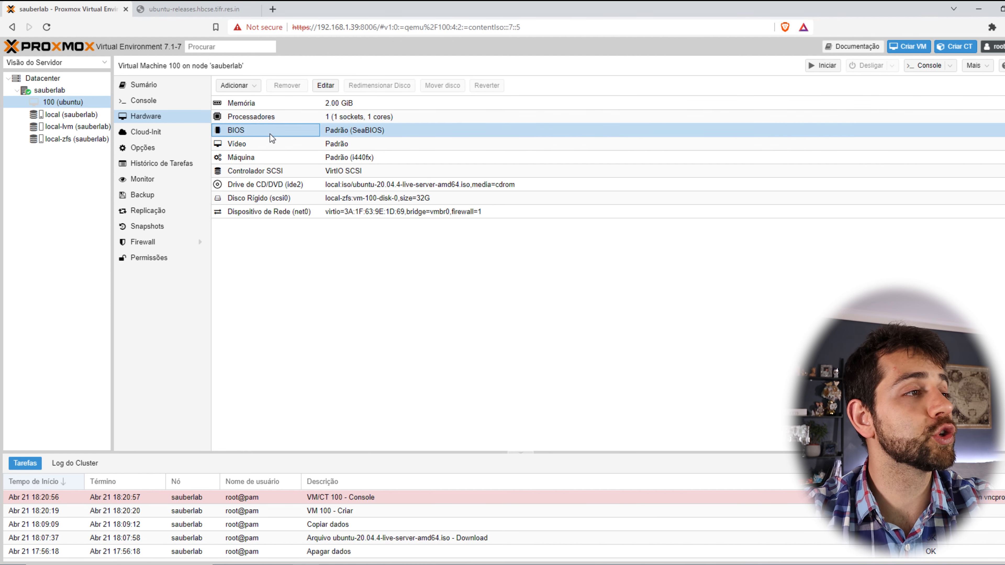
left_click(251, 148)
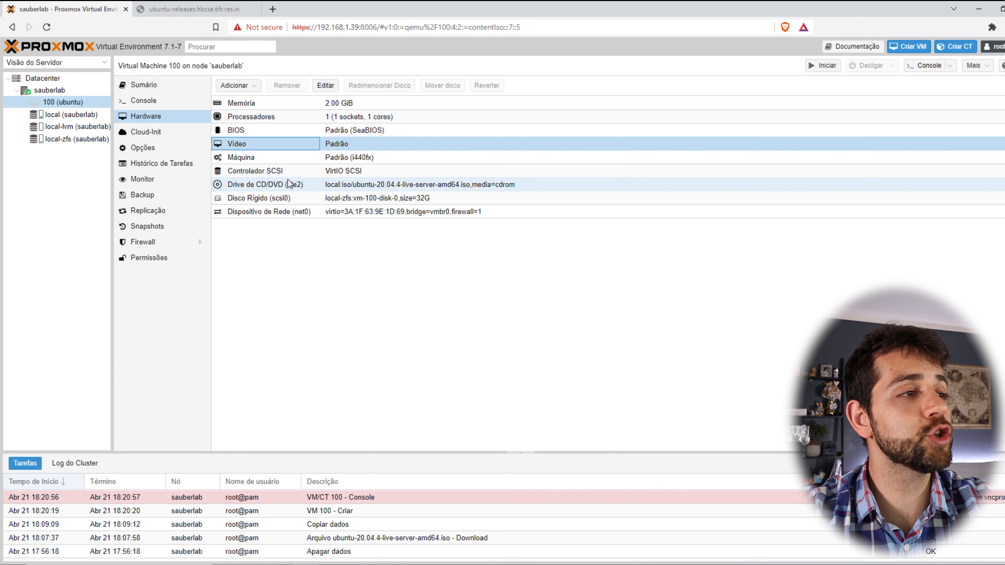
left_click(290, 198)
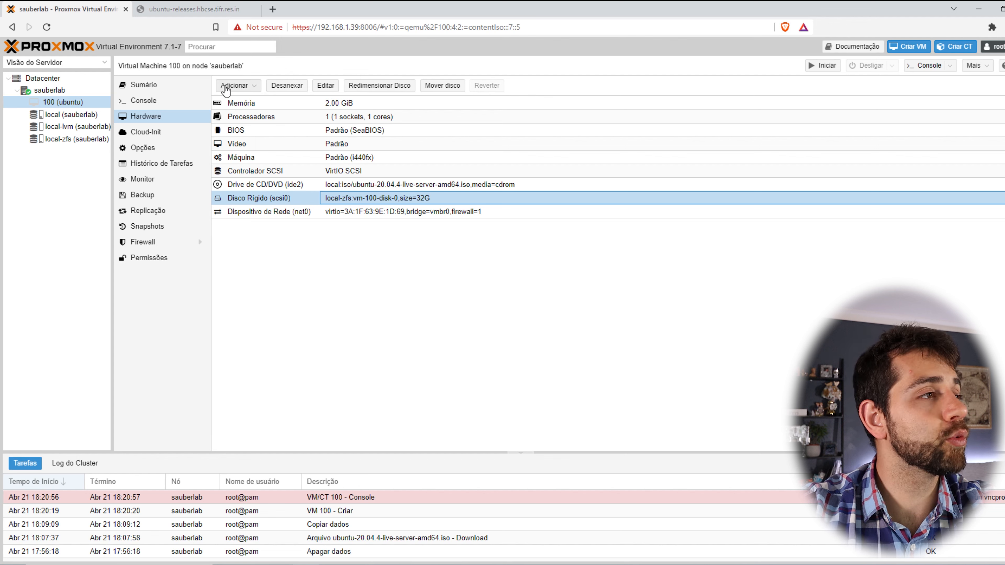
Step: Examine the options for adding a second hard disk, including the SCSI bus, local-zfs storage, disk size and cache, without adding it
left_click(244, 87)
left_click(250, 103)
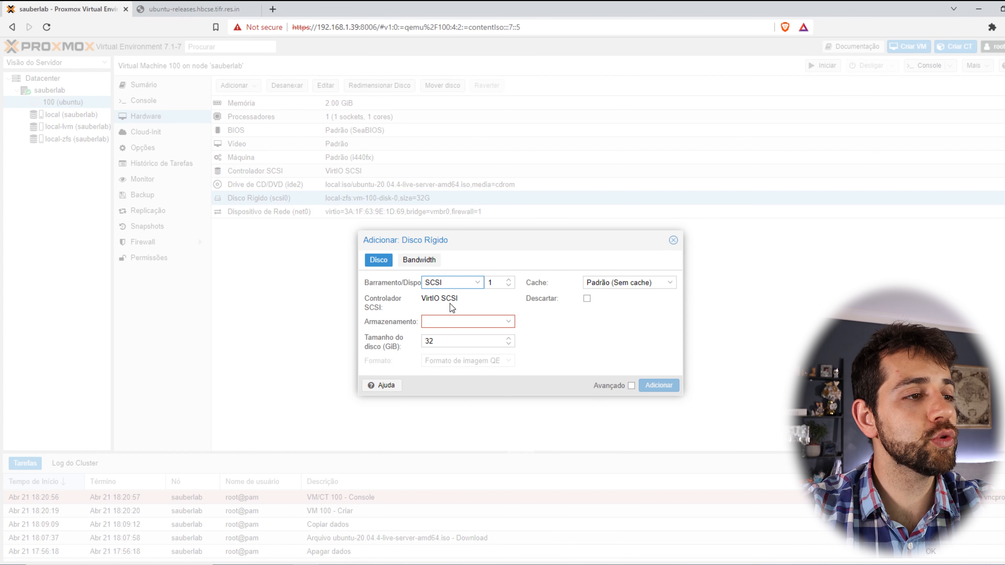
left_click(477, 283)
left_click(478, 285)
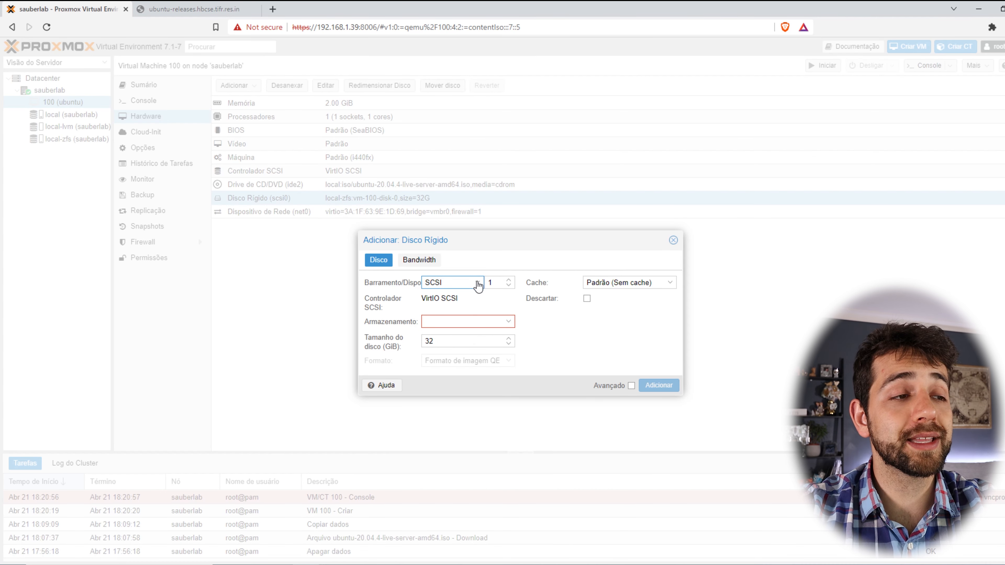
left_click(507, 323)
left_click(522, 365)
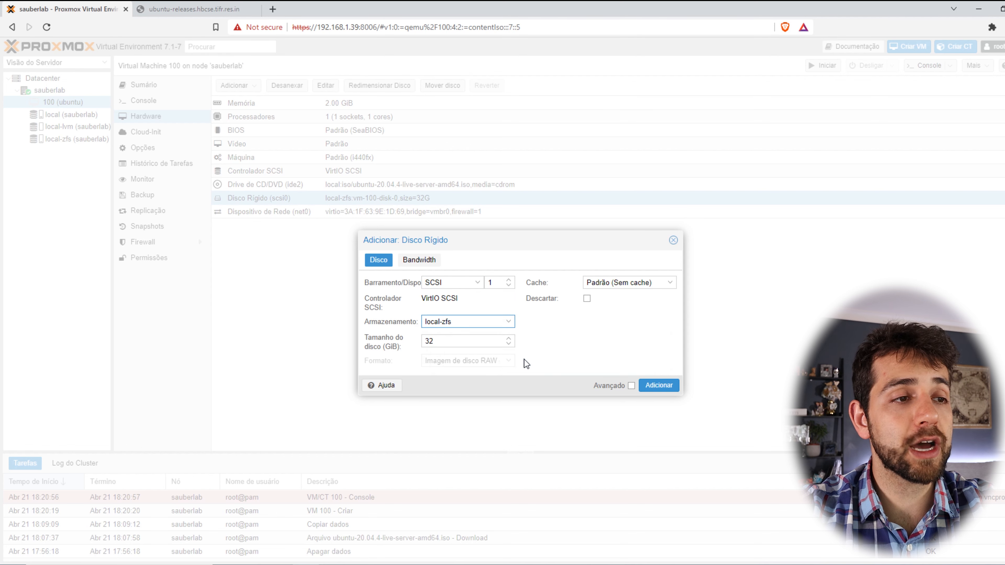
left_click(507, 329)
left_click(521, 365)
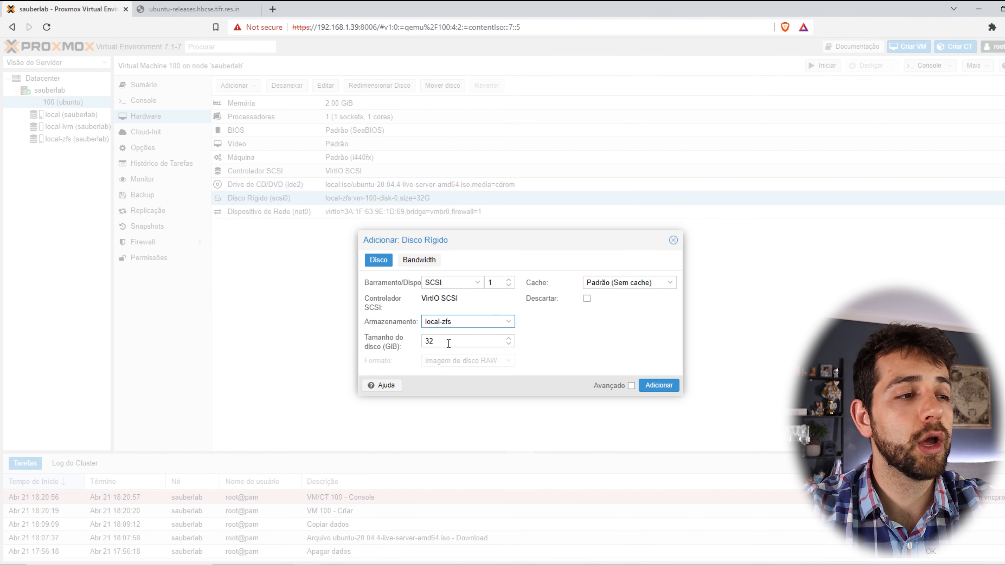
left_click_drag(633, 282, 712, 279)
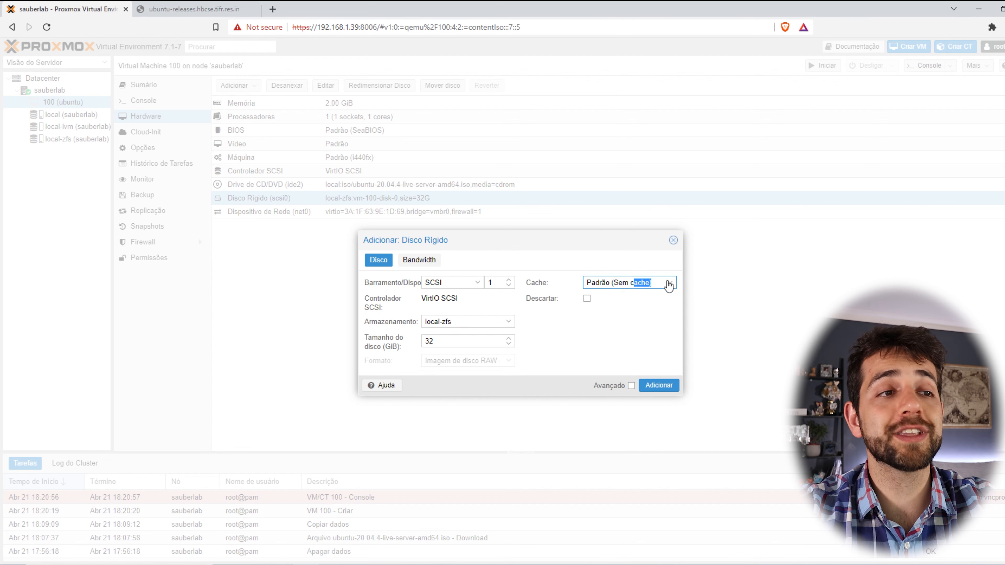
left_click(675, 244)
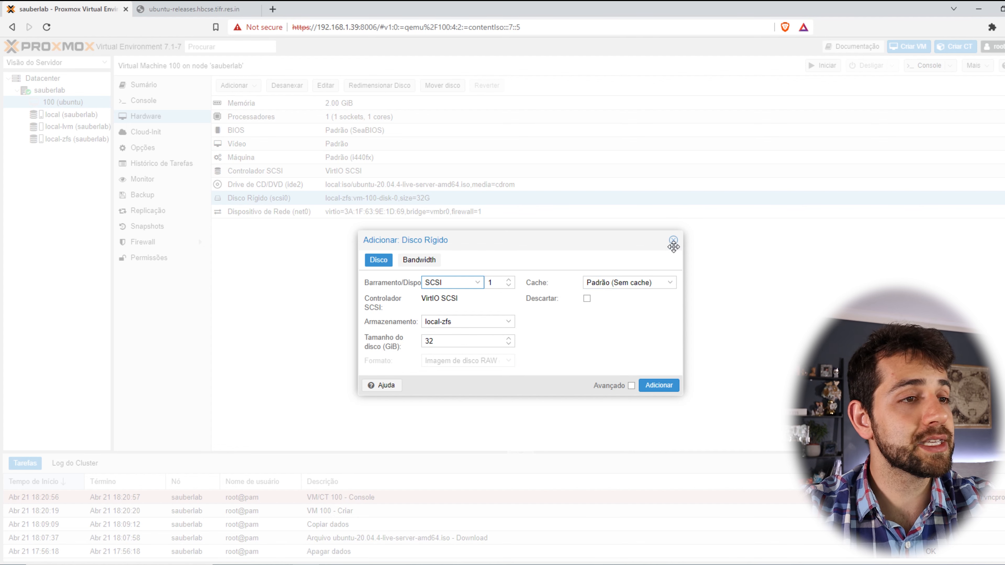
left_click(674, 241)
Step: Go through the virtual machine's Cloud-Init settings, options including QEMU Guest Agent, task history and monitor
left_click(173, 136)
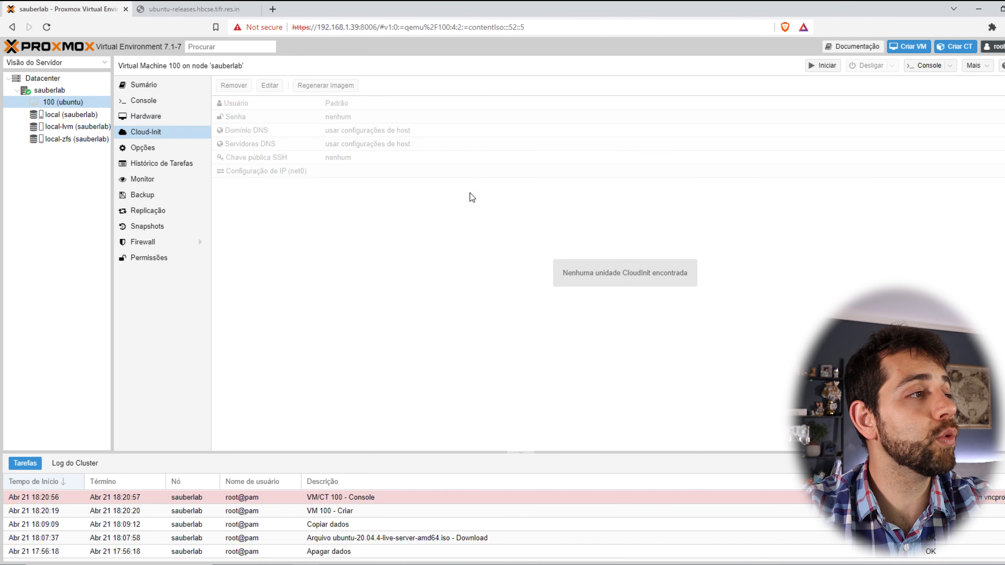
left_click(158, 148)
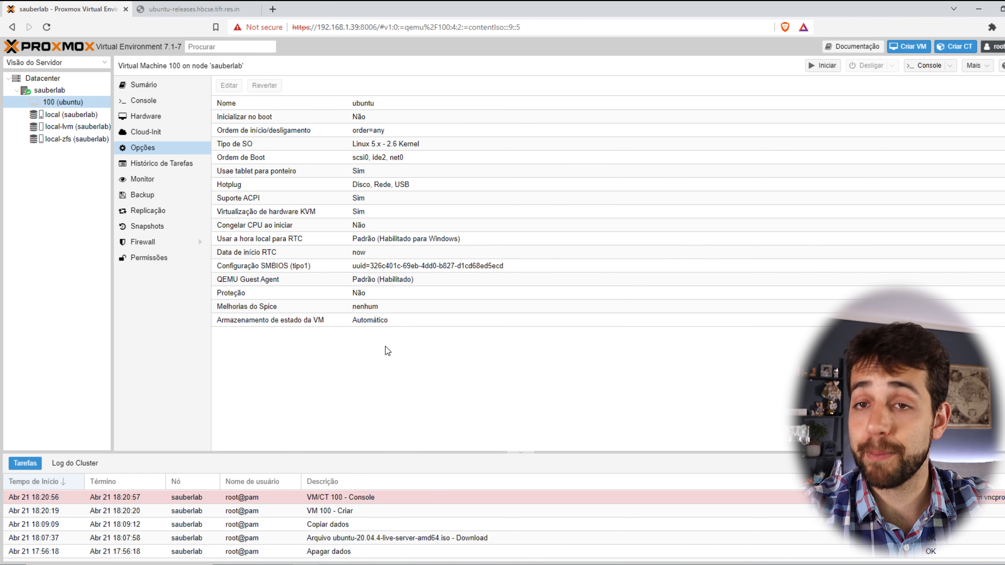
left_click(288, 277)
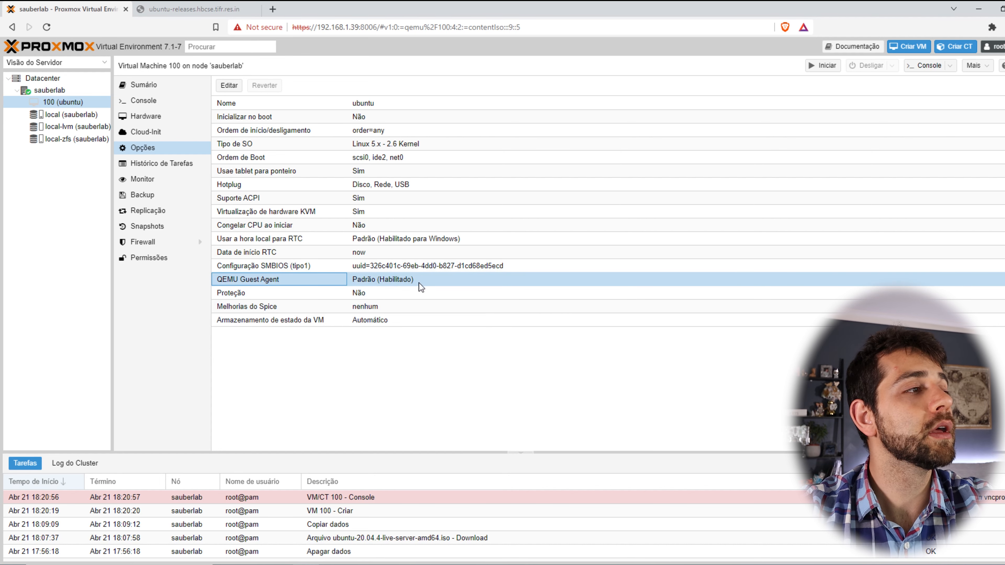
left_click(174, 163)
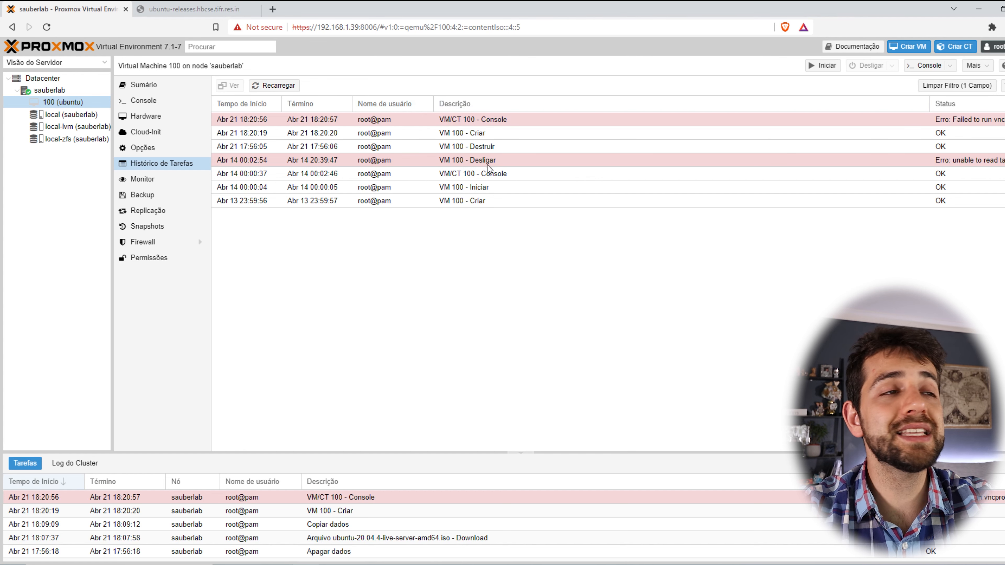
left_click(163, 183)
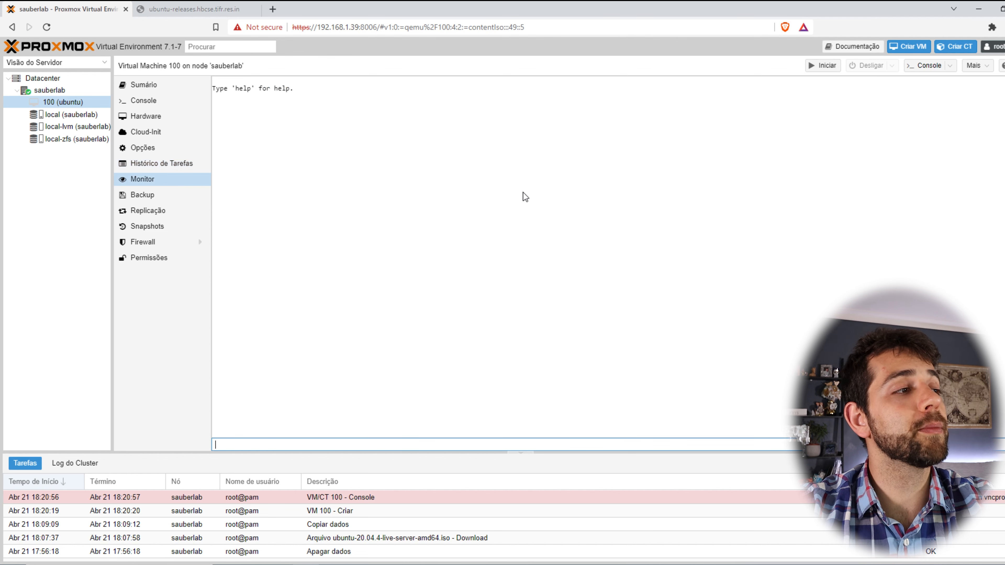
Step: Back up the virtual machine to local storage in Snapshot mode with ZSTD compression, and select the finished backup file
left_click(164, 194)
left_click(243, 85)
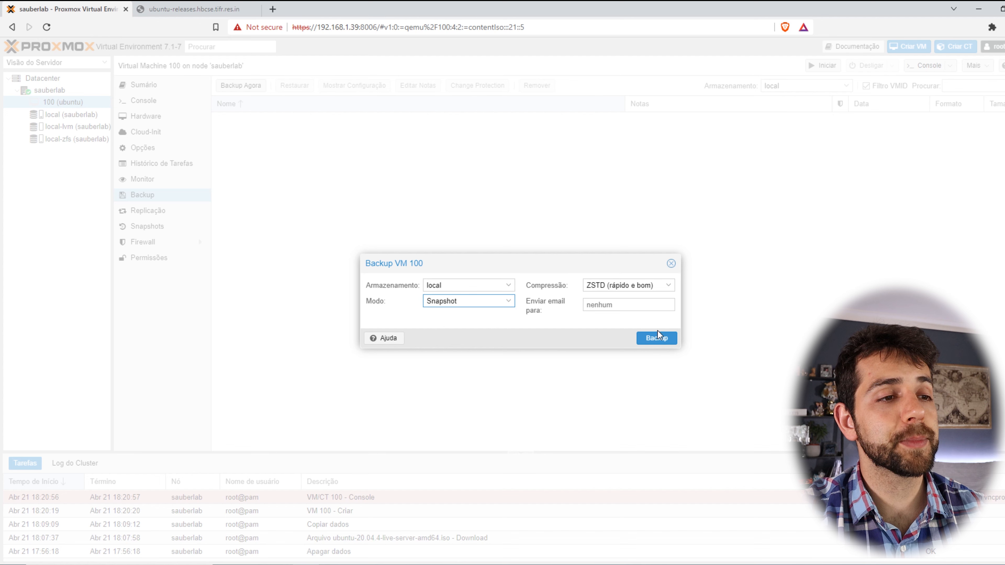
left_click(657, 337)
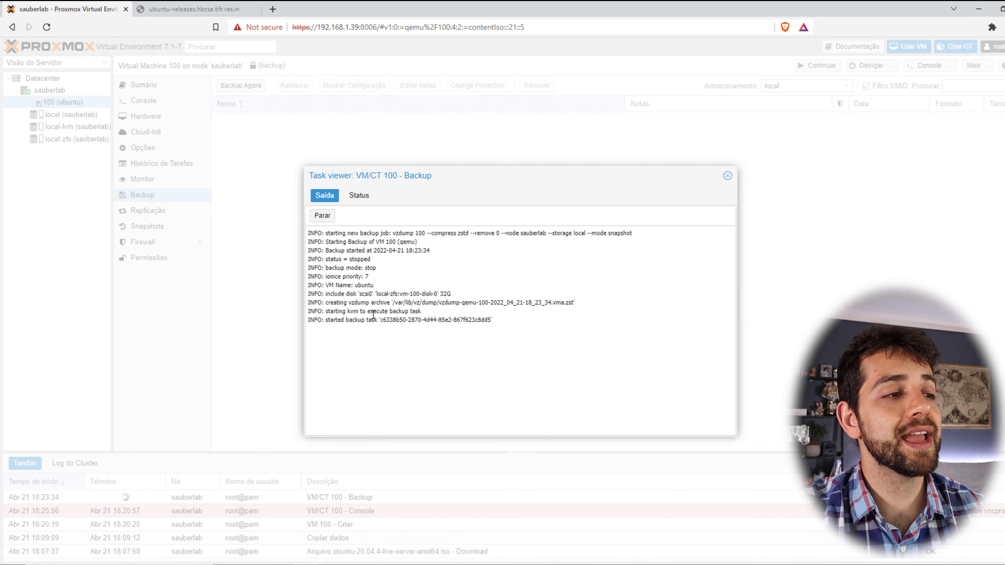
left_click(727, 175)
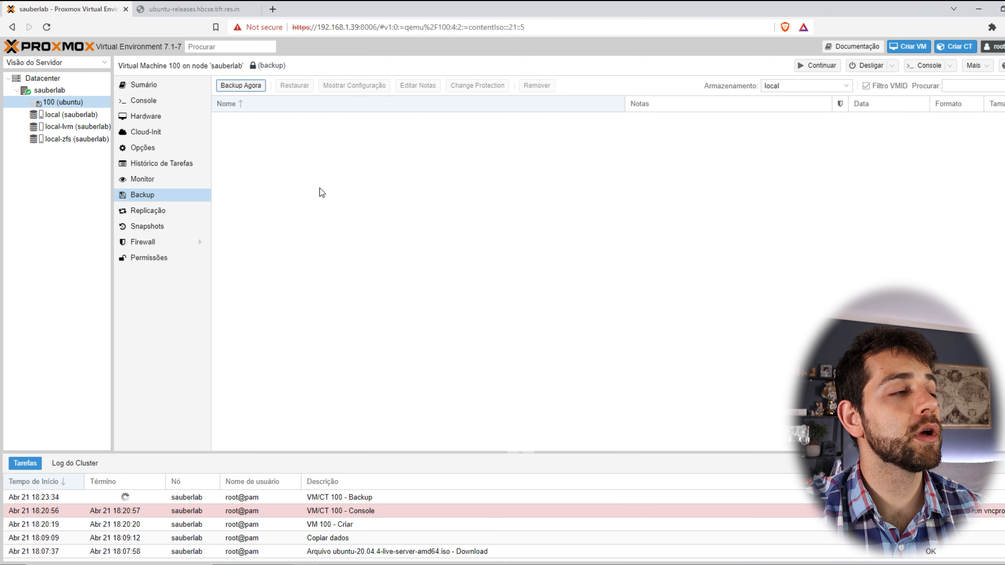
left_click(245, 500)
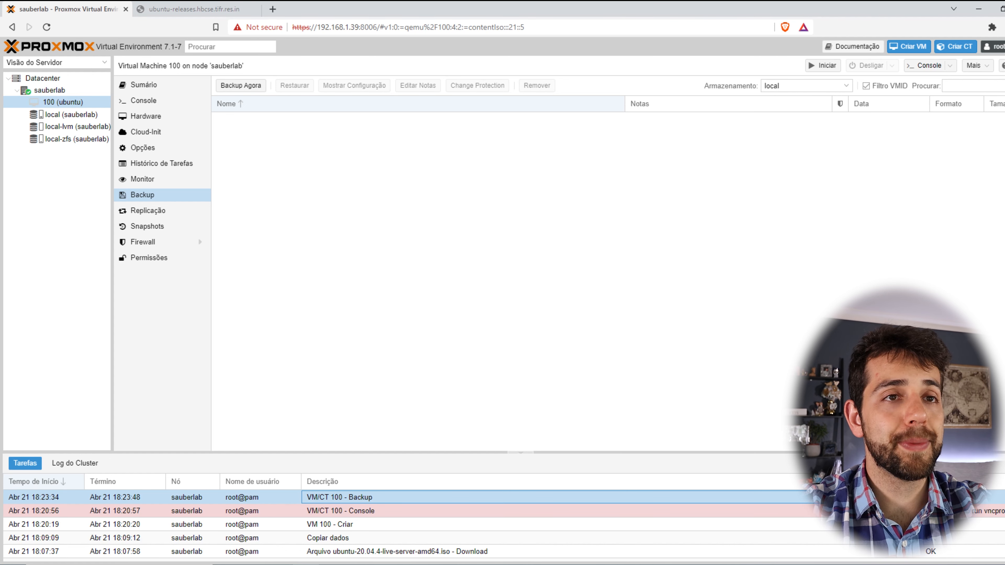
left_click(160, 210)
left_click(169, 199)
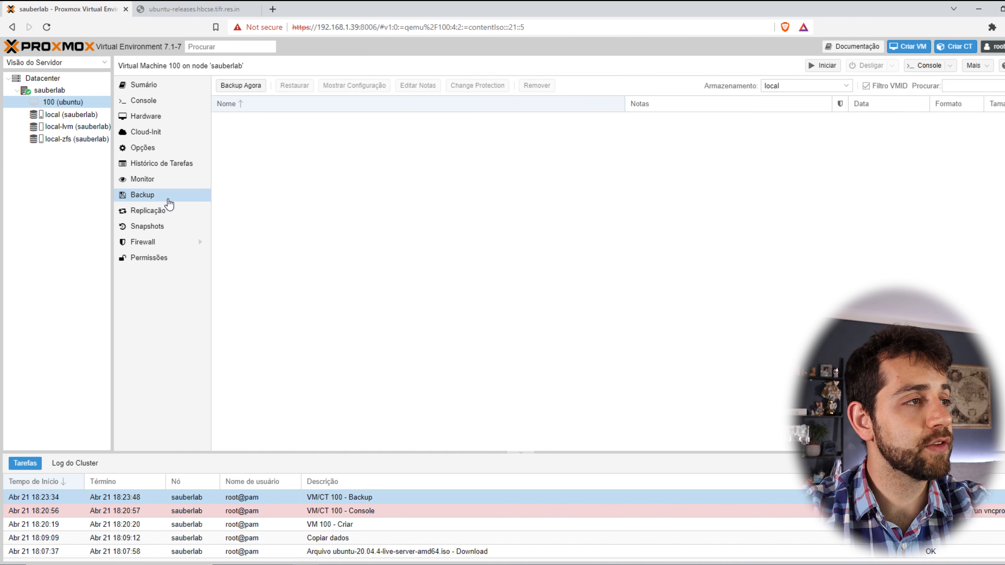
left_click(358, 120)
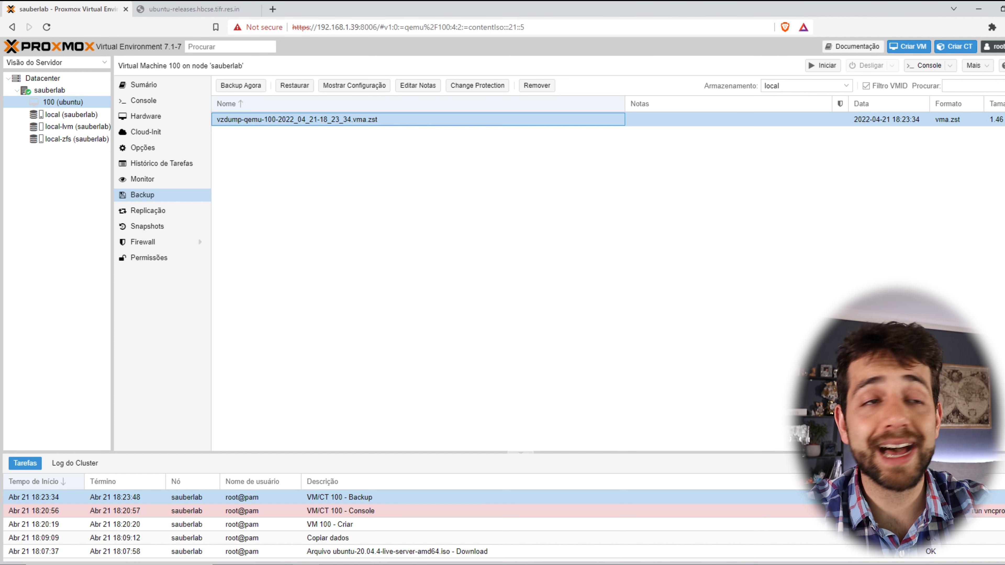
Step: Look through the virtual machine's replication, snapshots, firewall aliases, IP sets and permissions
left_click(157, 211)
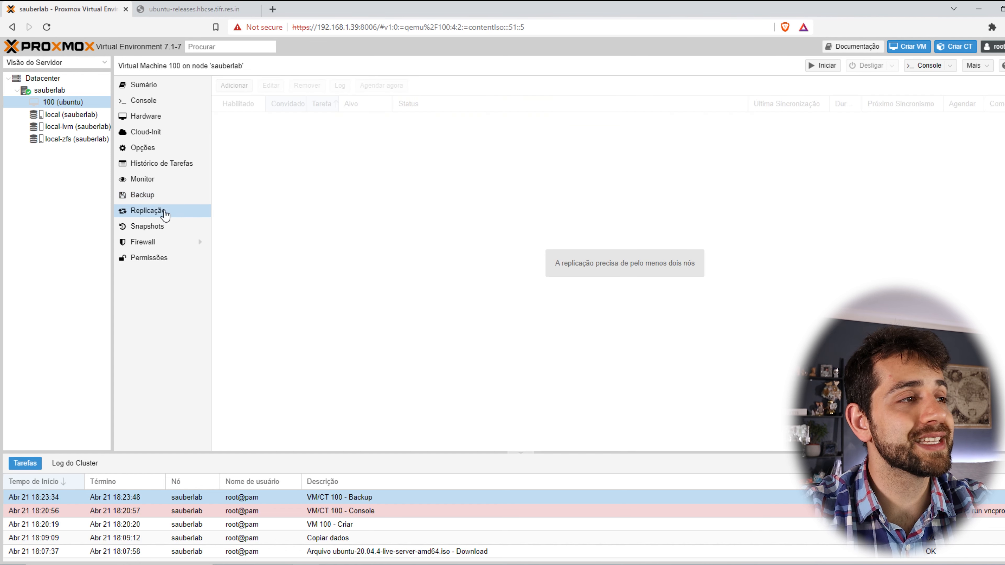
left_click(163, 227)
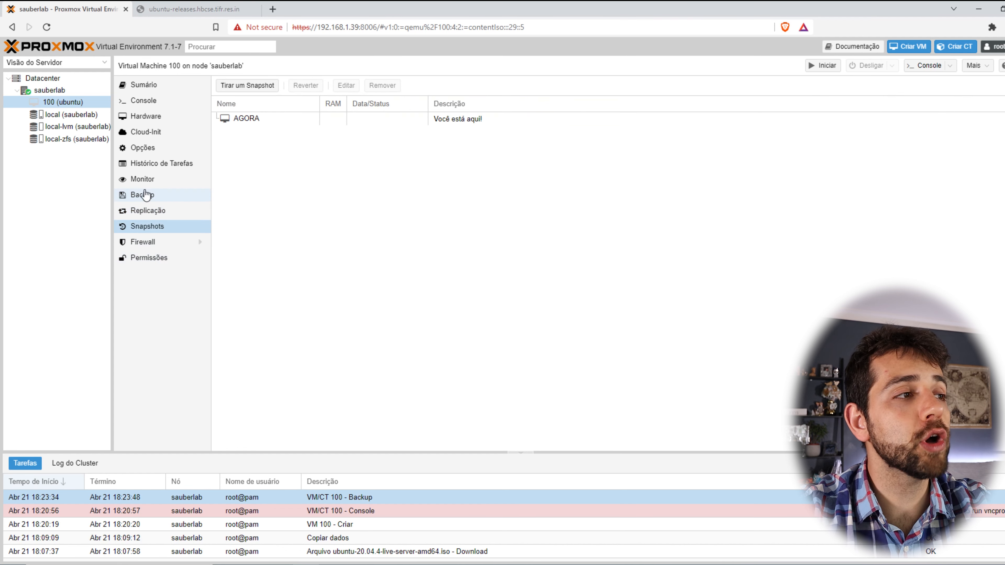
left_click(465, 120)
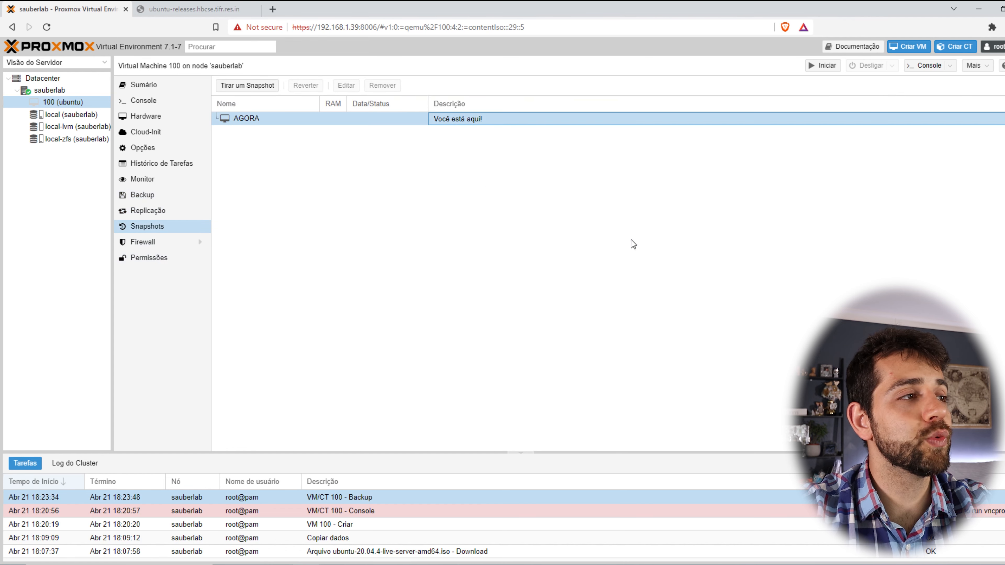
left_click(134, 242)
left_click(133, 272)
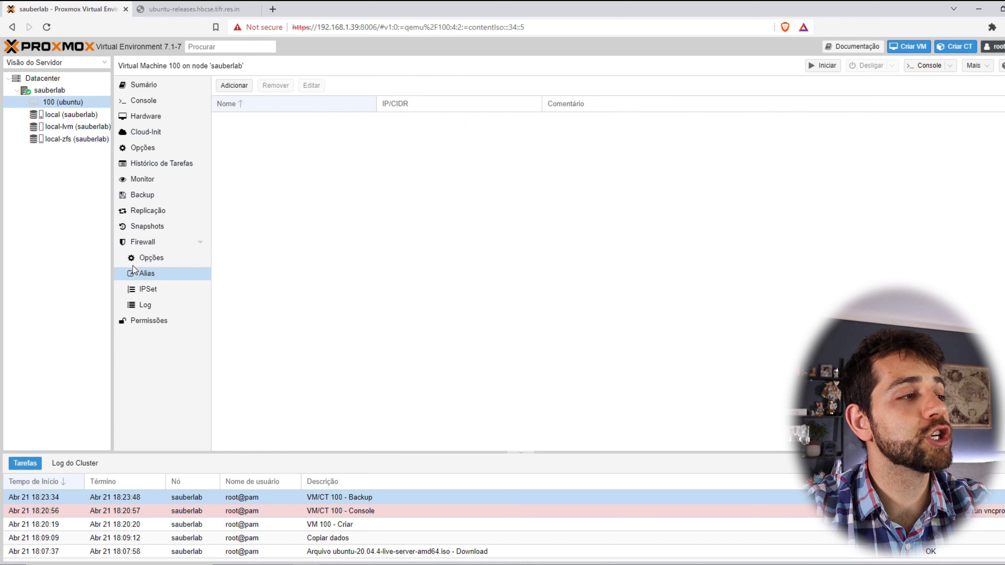
left_click(143, 289)
left_click(149, 321)
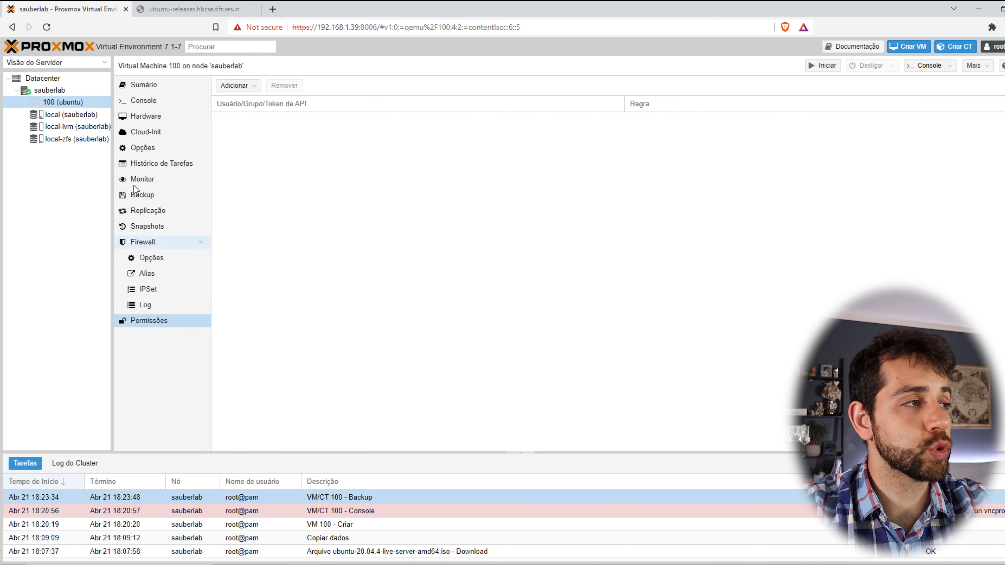
Step: Start the ubuntu virtual machine from its summary and check its status, CPU and memory usage, and the resource graphs
left_click(143, 85)
left_click(814, 66)
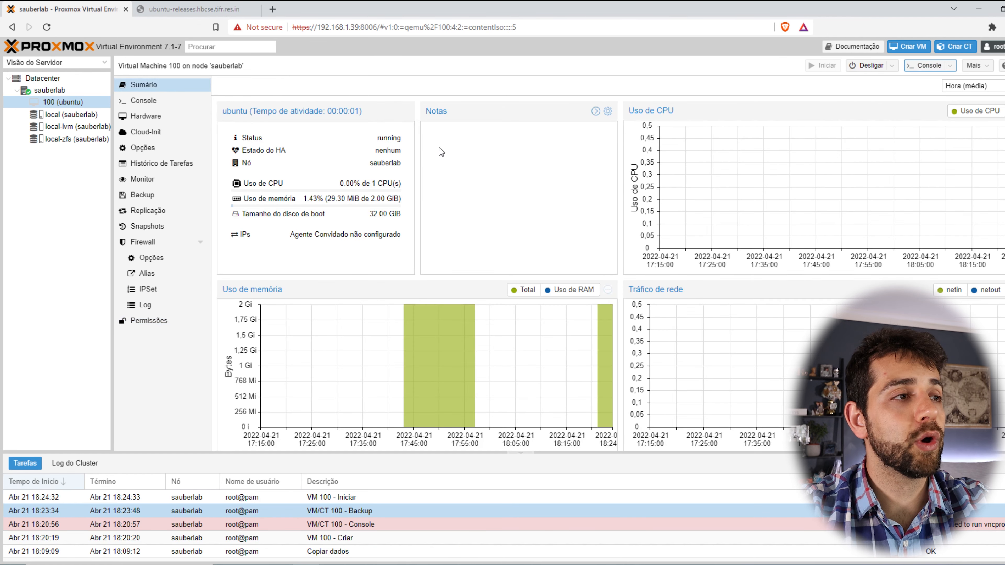
left_click_drag(374, 139, 391, 139)
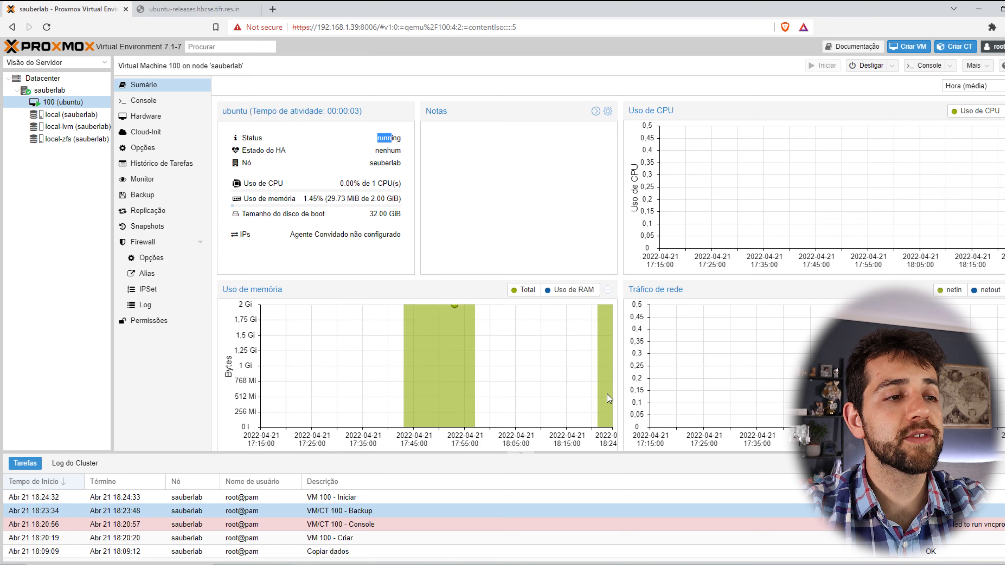
scroll(606, 398, "down", 3)
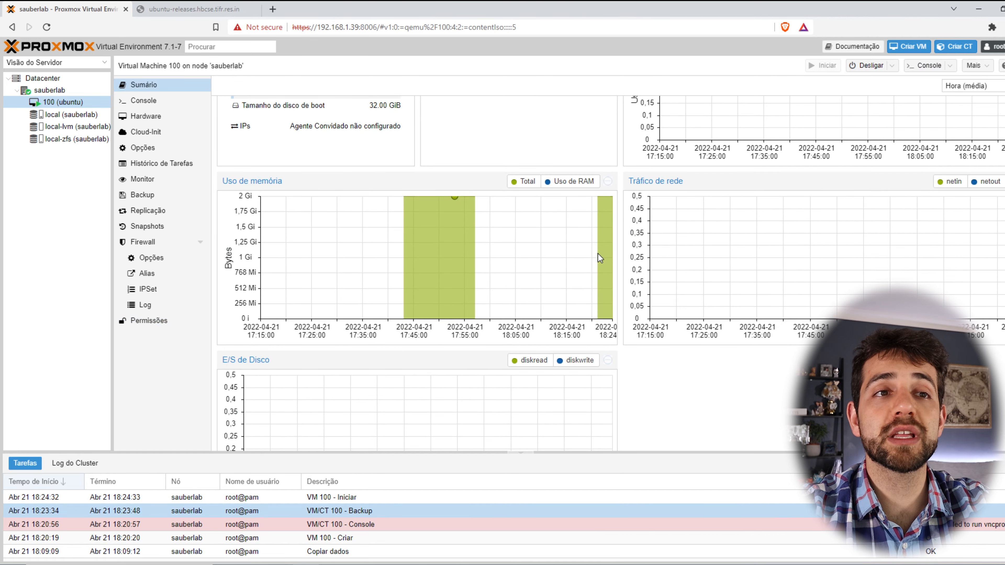
scroll(597, 254, "up", 3)
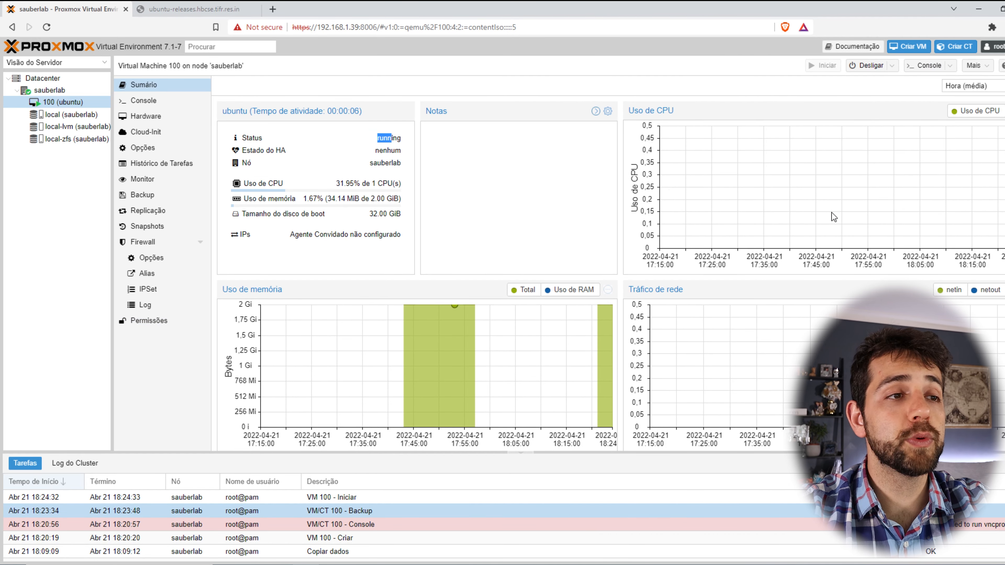
left_click_drag(340, 187, 408, 181)
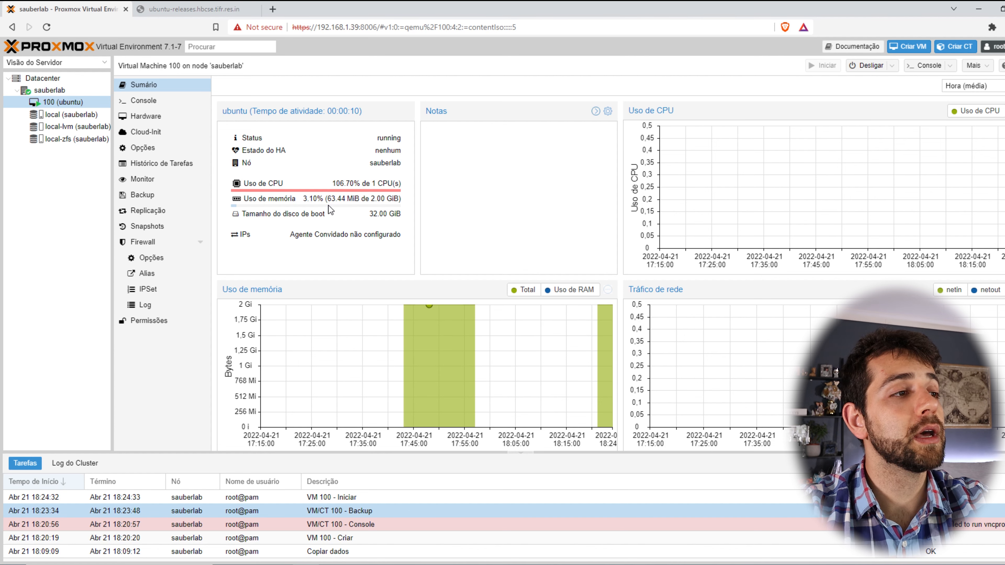
left_click_drag(244, 199, 377, 205)
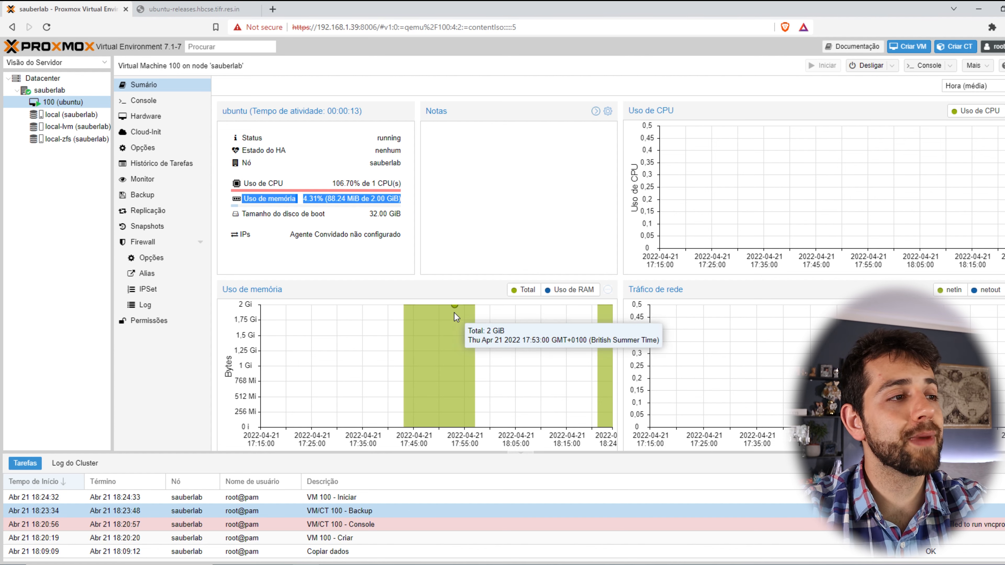
scroll(453, 313, "down", 4)
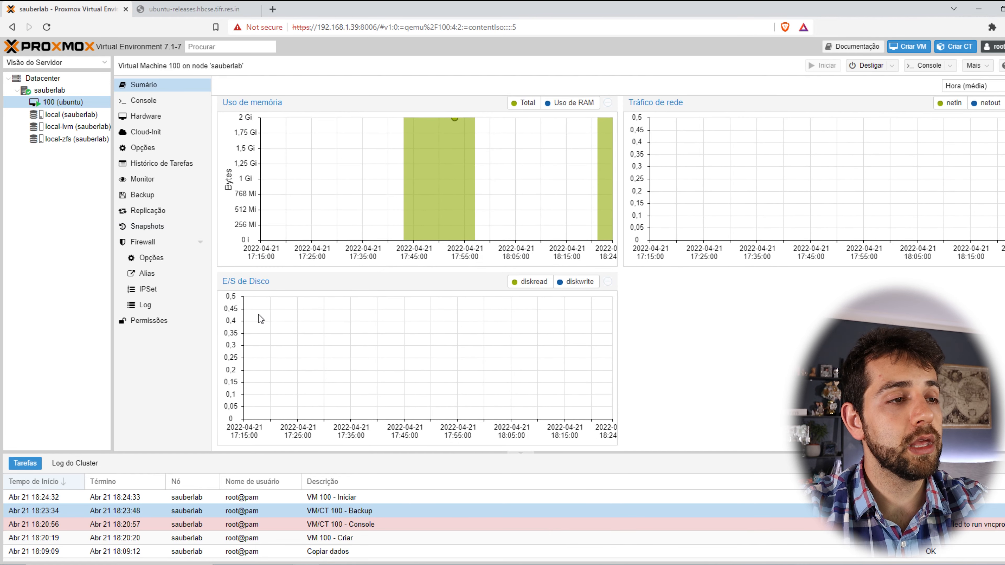
scroll(526, 358, "up", 2)
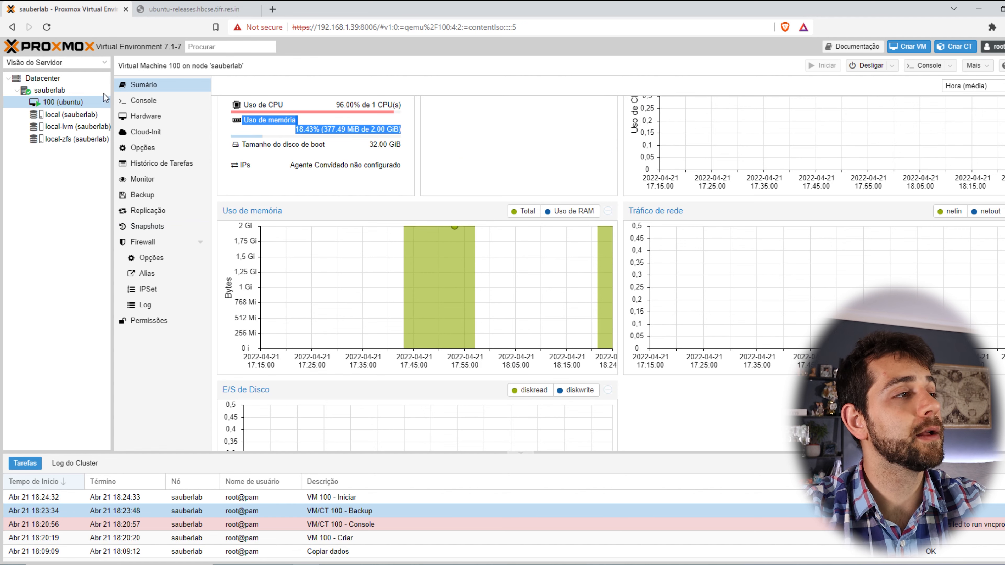
Step: Open the virtual machine's console and choose Português as the language of the Ubuntu installer
left_click(159, 102)
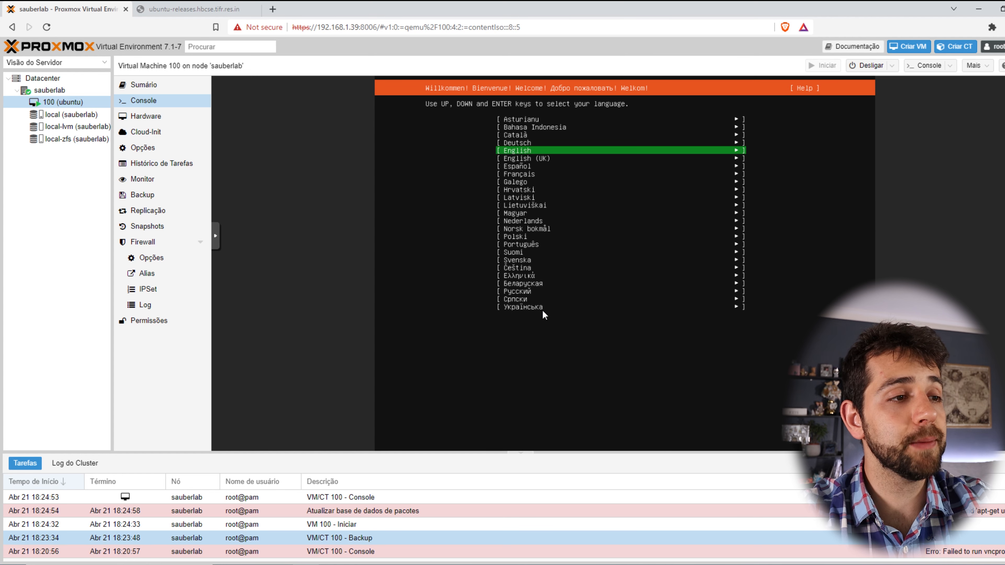
key("Down")
key("Down")
key("Down")
key("Down")
key("Down")
key("Down")
key("Down")
key("Down")
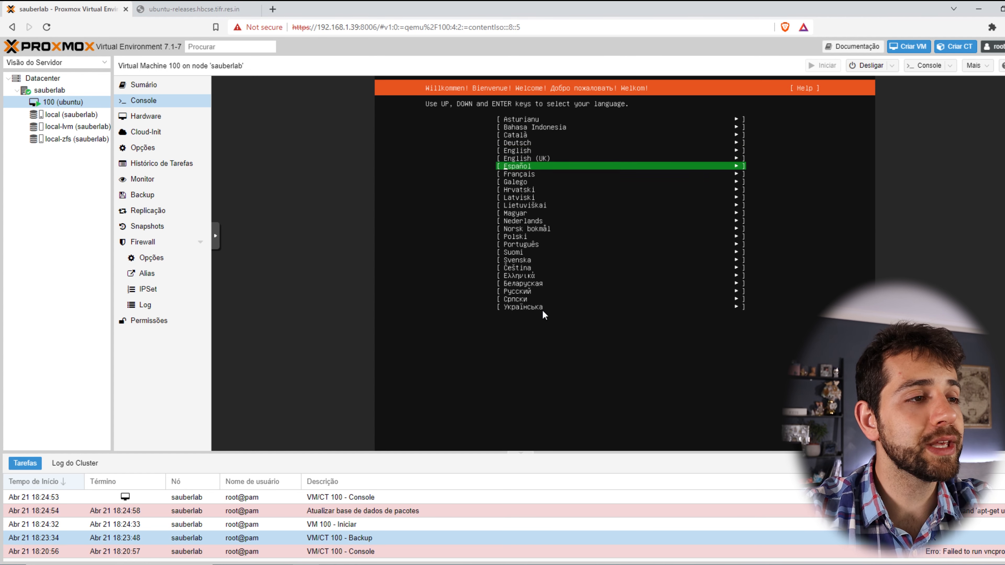
key("Down")
key("Down")
key("Down")
key("Down")
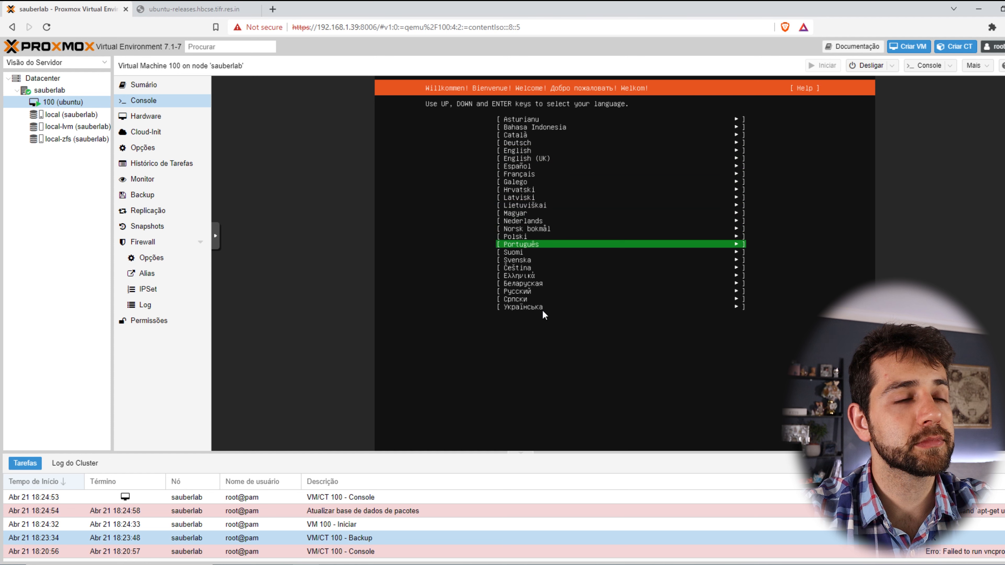
key("Return")
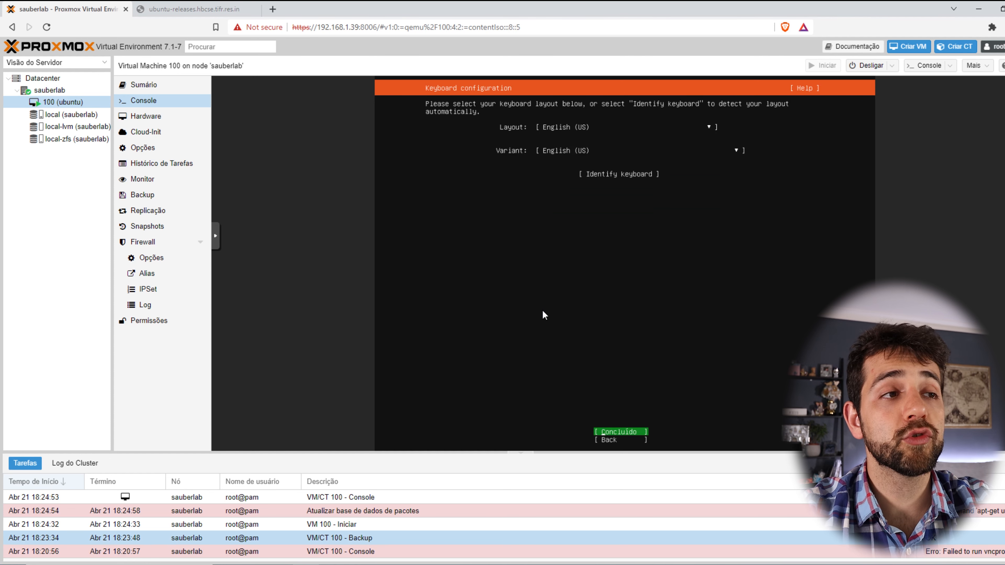
Step: Set the installer's keyboard layout to English (UK) and accept the keyboard configuration
key("Up")
key("Up")
key("Up")
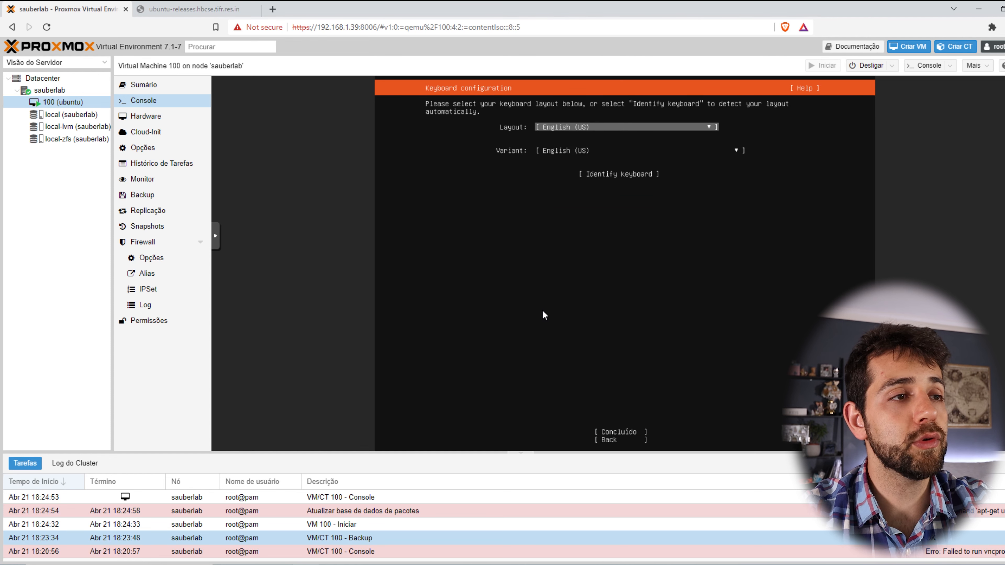
key("Return")
key("Up")
key("Down")
key("Down")
key("Up")
key("Up")
key("Return")
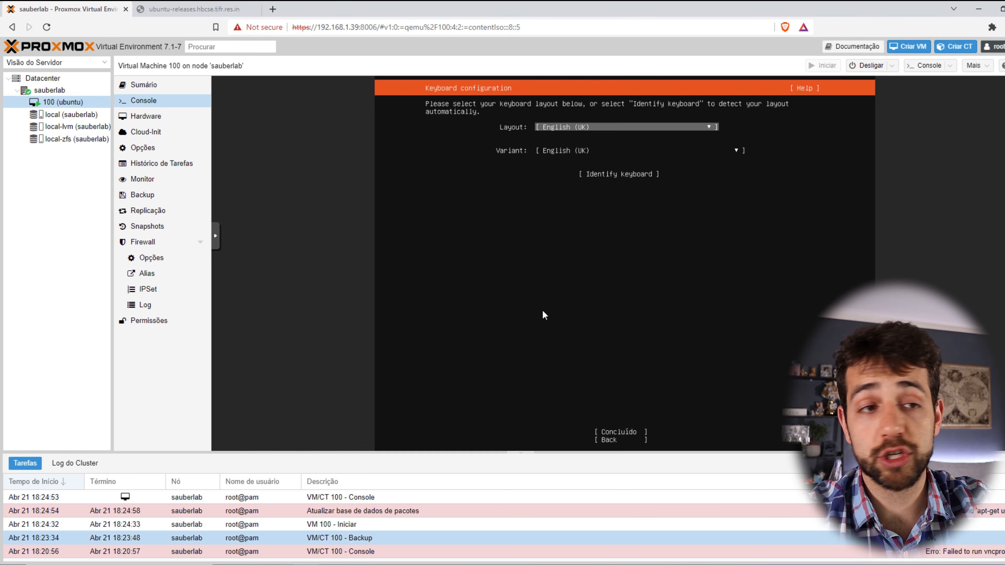
key("Down")
key("Down")
key("Down")
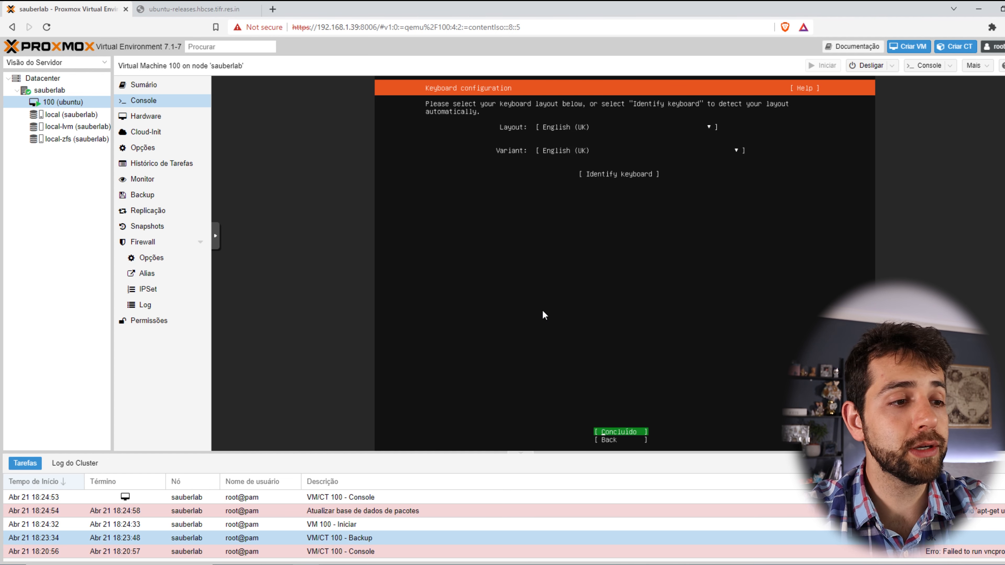
key("Return")
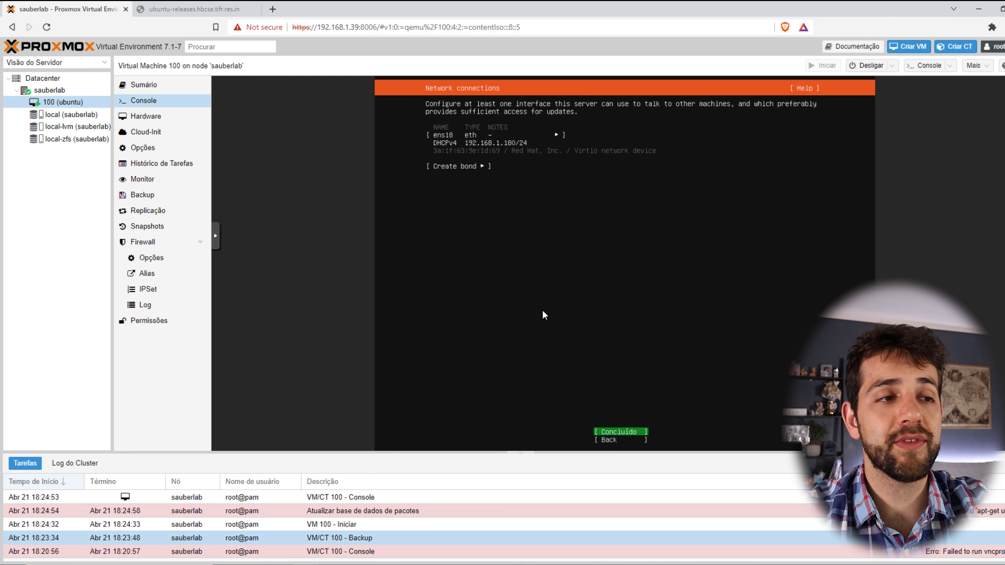
Step: Accept the installer's network settings for ens18, leave the proxy address blank and keep the default Ubuntu archive mirror
key("Up")
key("Up")
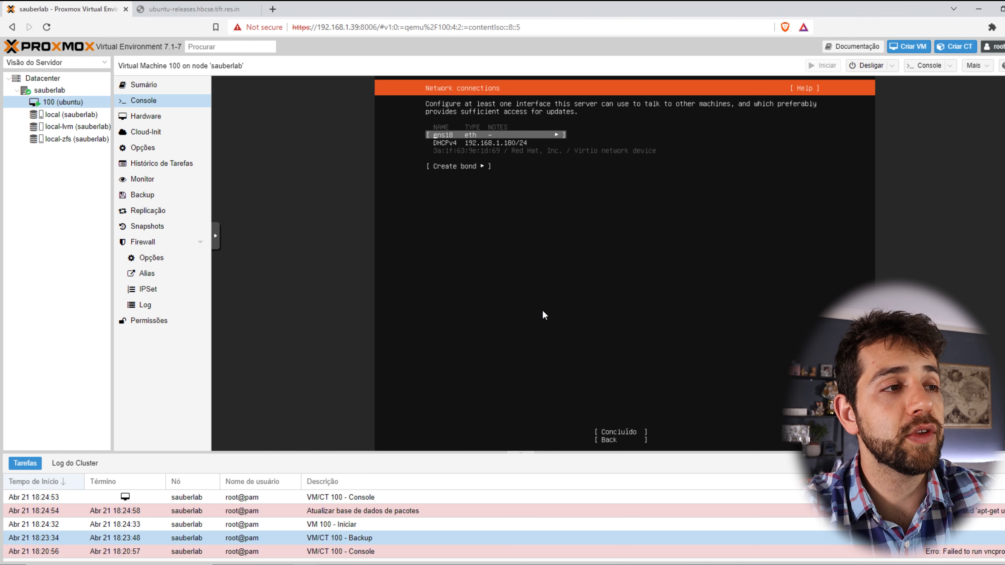
key("Tab")
key("Tab")
key("Return")
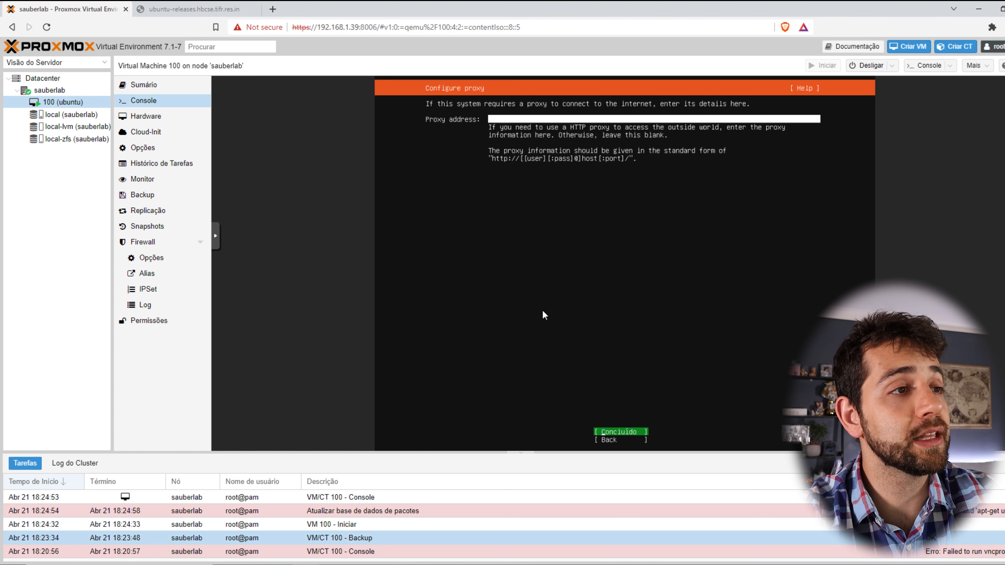
key("Return")
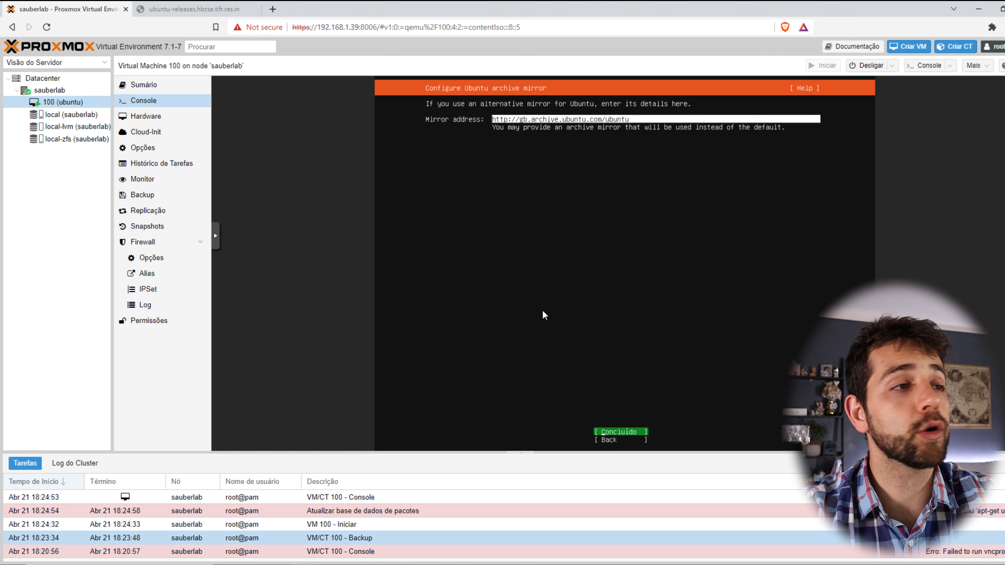
key("Return")
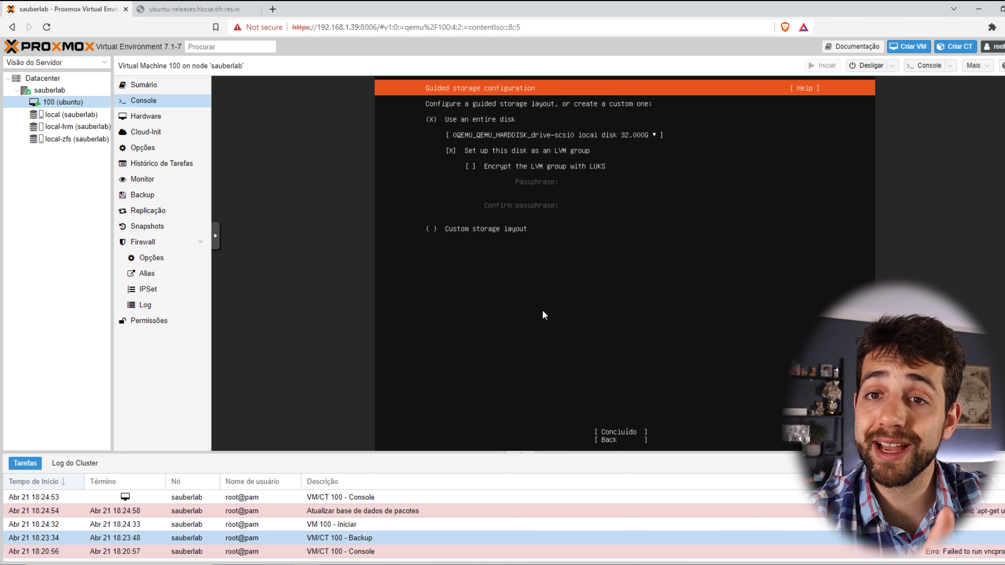
Step: Accept the guided storage layout using the entire disk as an LVM group, and confirm the destructive action
key("Tab")
key("Tab")
key("Tab")
key("Tab")
key("Tab")
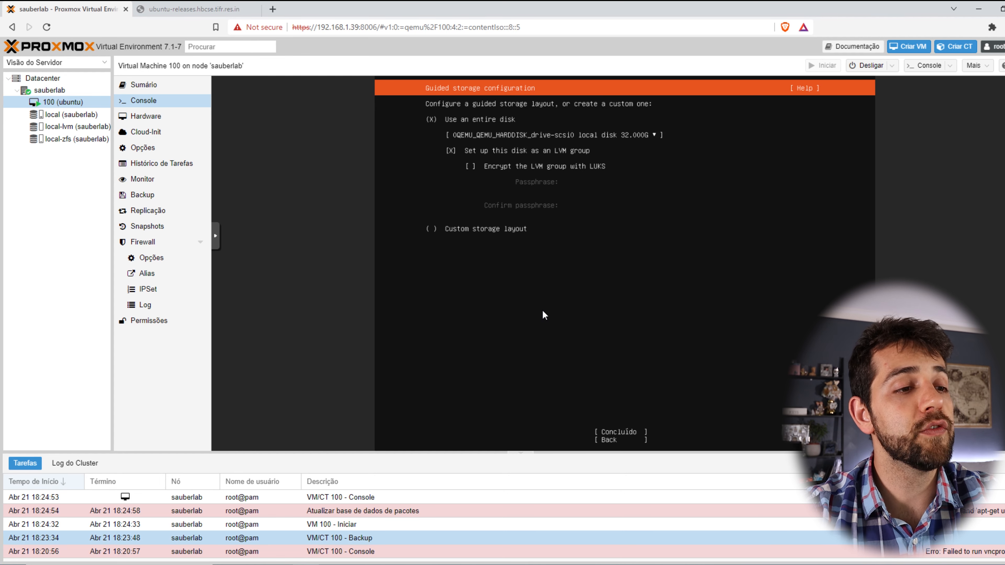
key("Return")
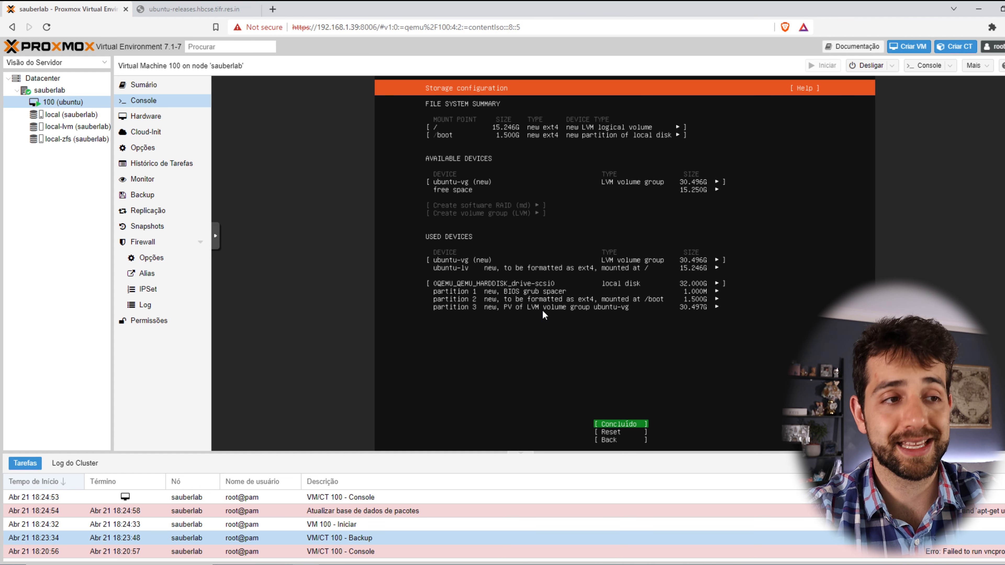
key("Return")
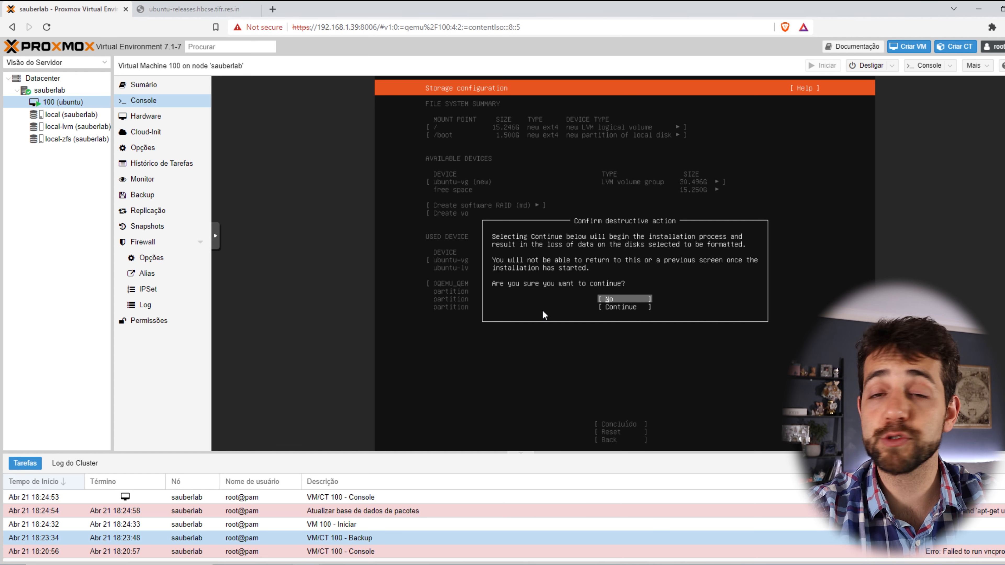
key("Down")
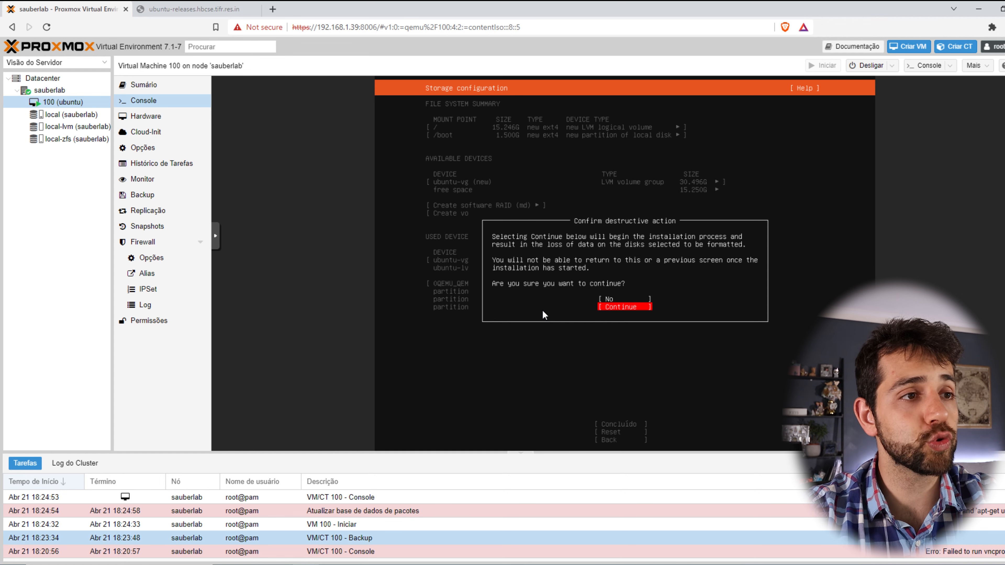
key("Return")
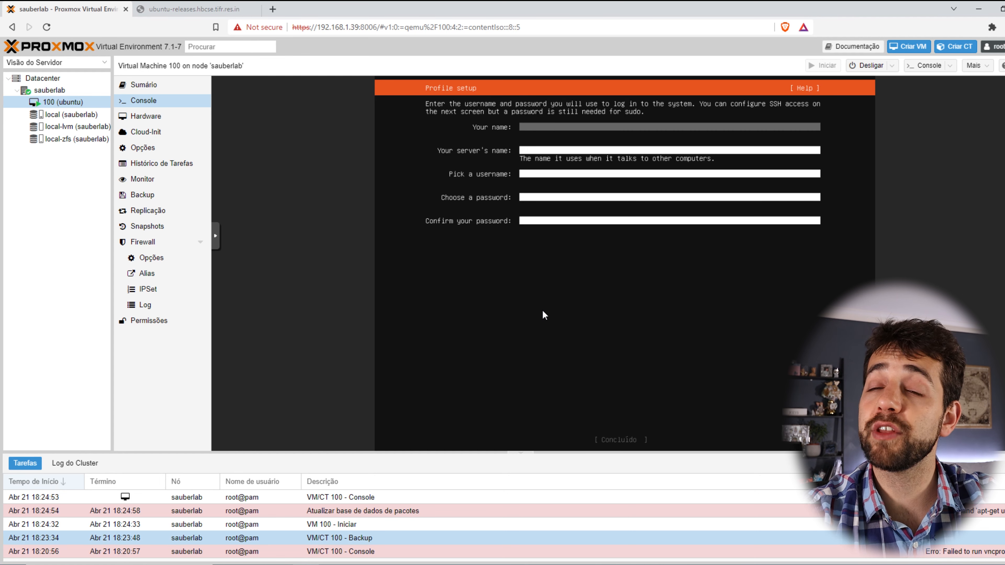
Step: Fill in the profile with sauberlab as name, server name and username, enter and confirm the account password, and submit it
type("sauberlab")
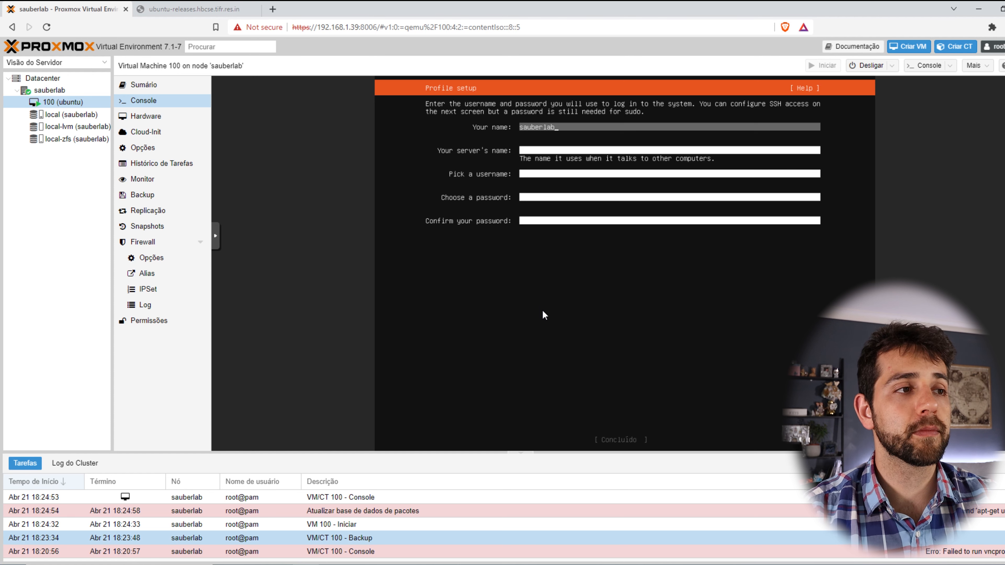
key("Tab")
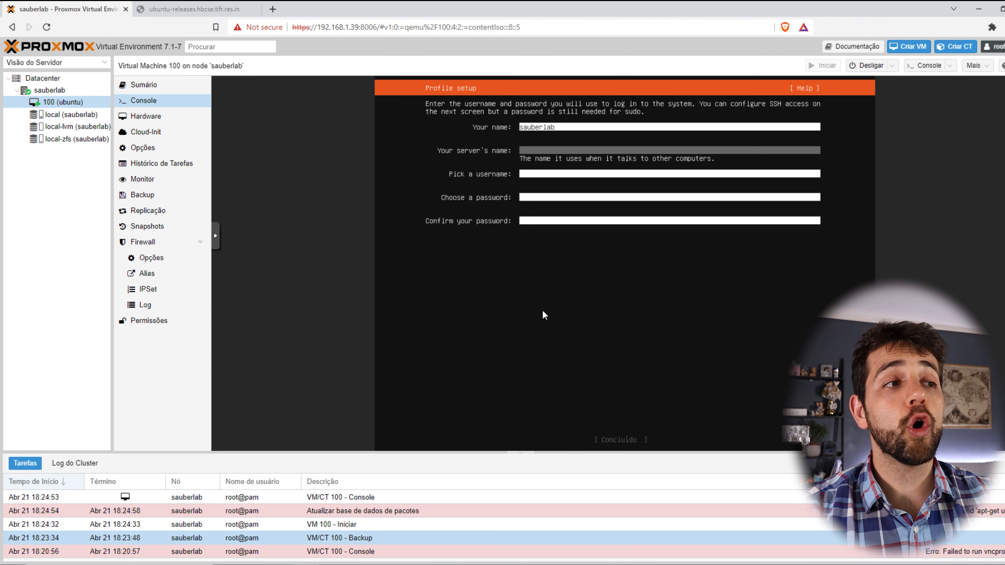
type("sauberlab")
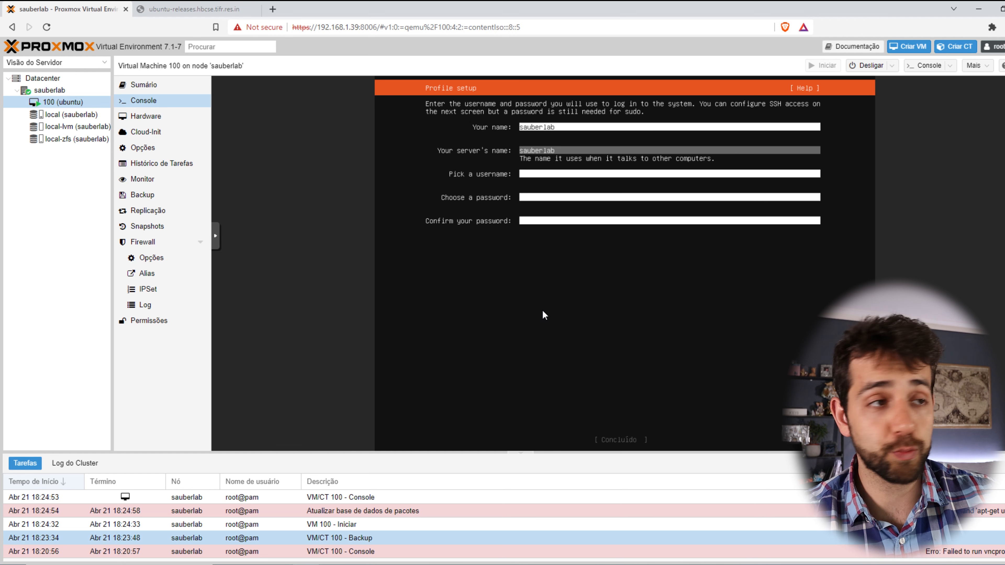
key("Tab")
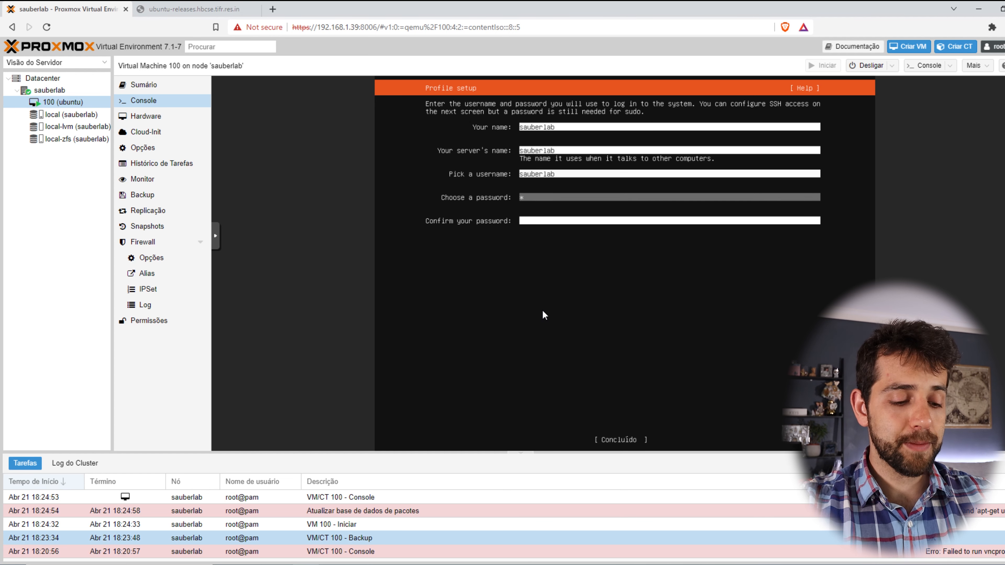
type("*********")
key("Tab")
type("*********")
key("Tab")
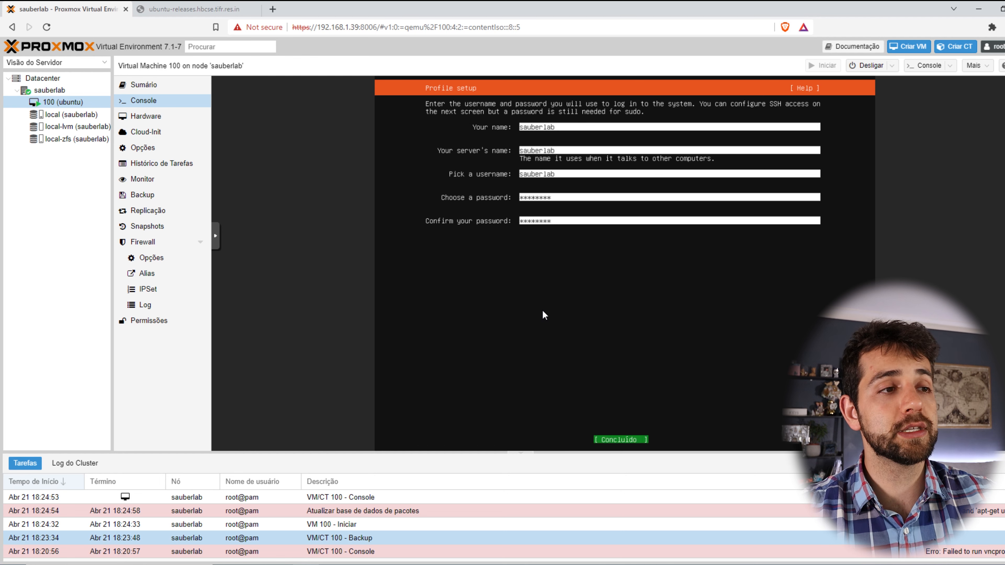
key("Return")
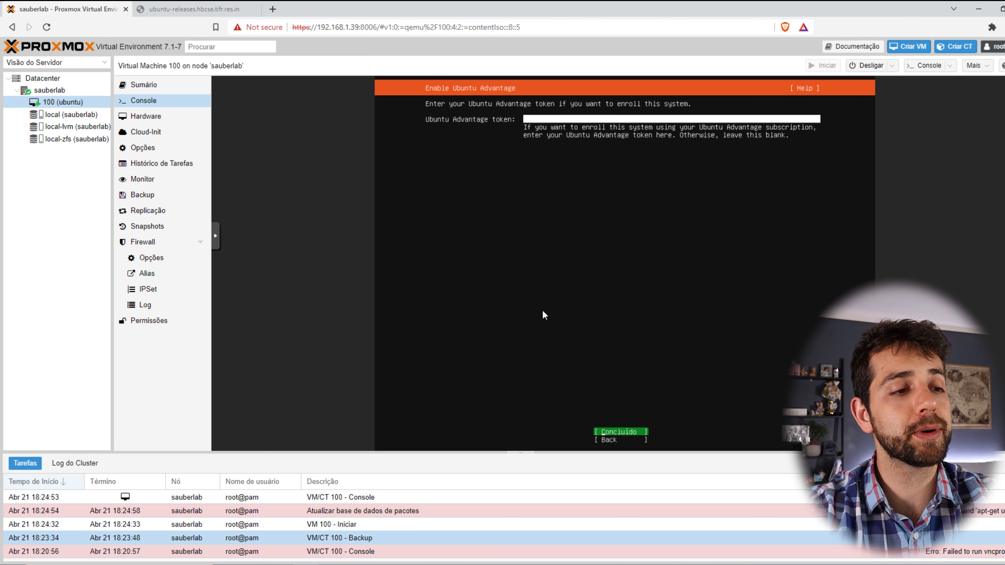
Step: Leave the Ubuntu Advantage token blank and enable installation of the OpenSSH server without importing an SSH identity
key("Return")
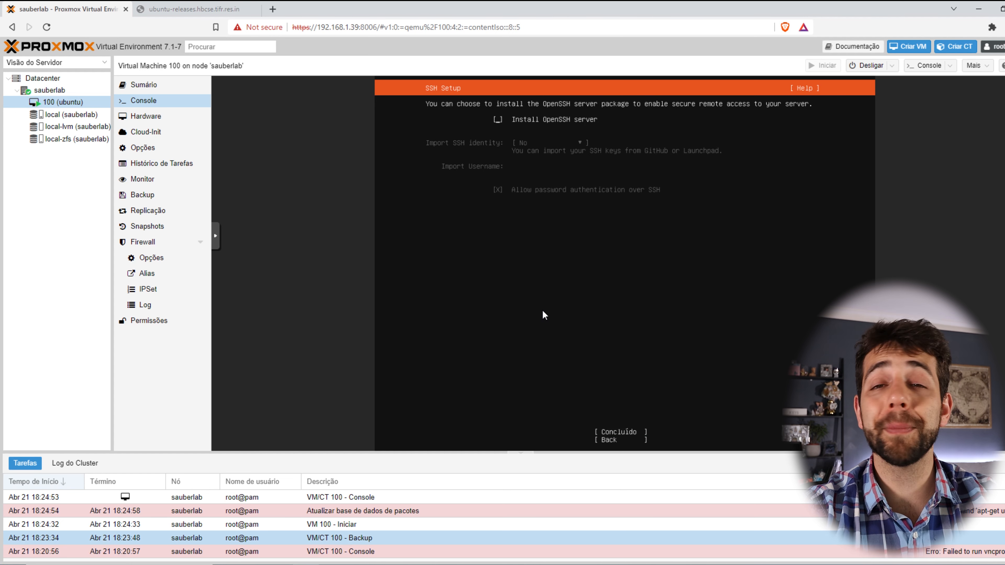
key("space")
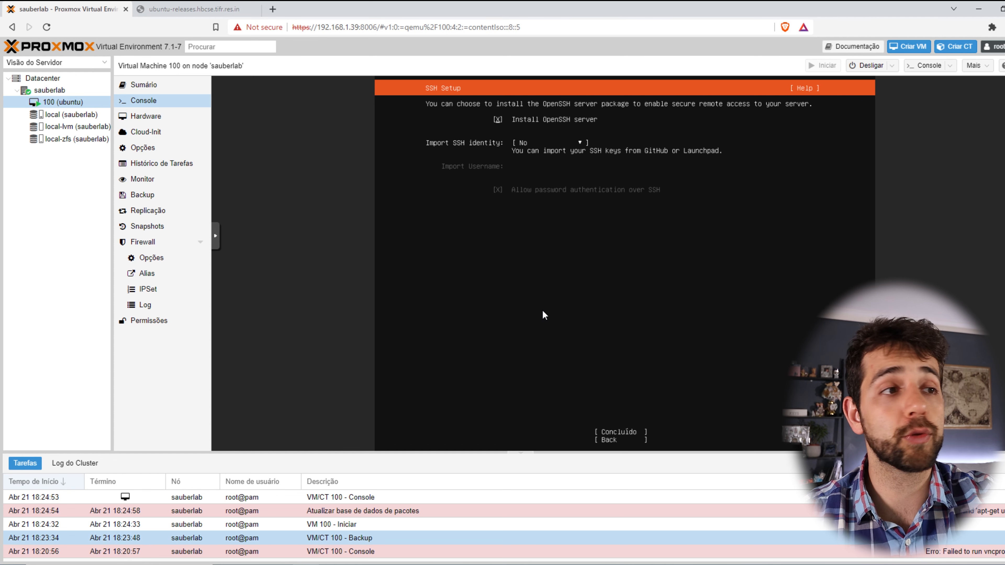
key("Tab")
key("Return")
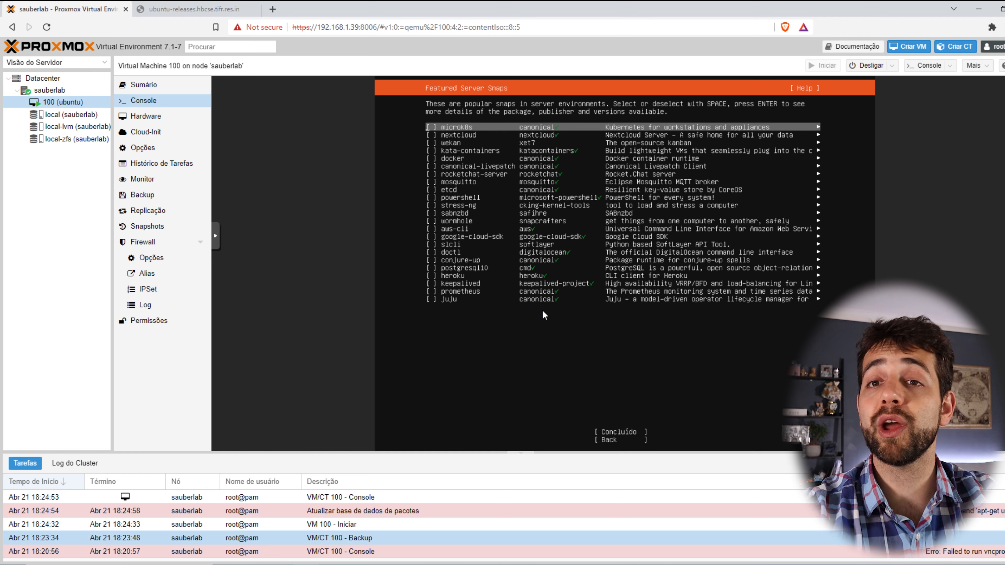
Step: Go through the featured server snaps and continue the installation without selecting any of them
key("Down")
key("Down")
key("Down")
key("Down")
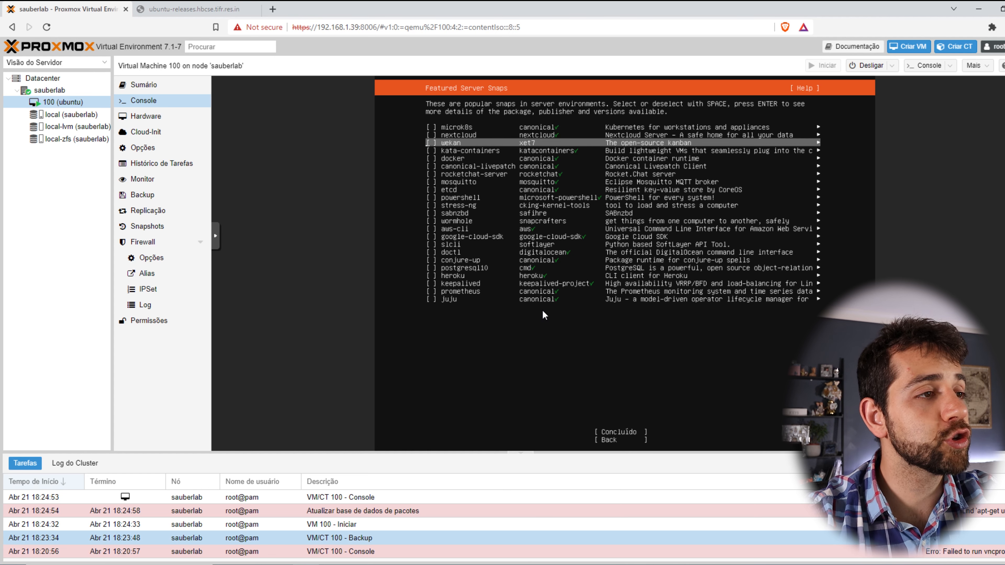
key("Down")
key("Down")
key("Down")
key("Down")
key("Down")
key("Down")
key("Down")
key("Down")
key("Down")
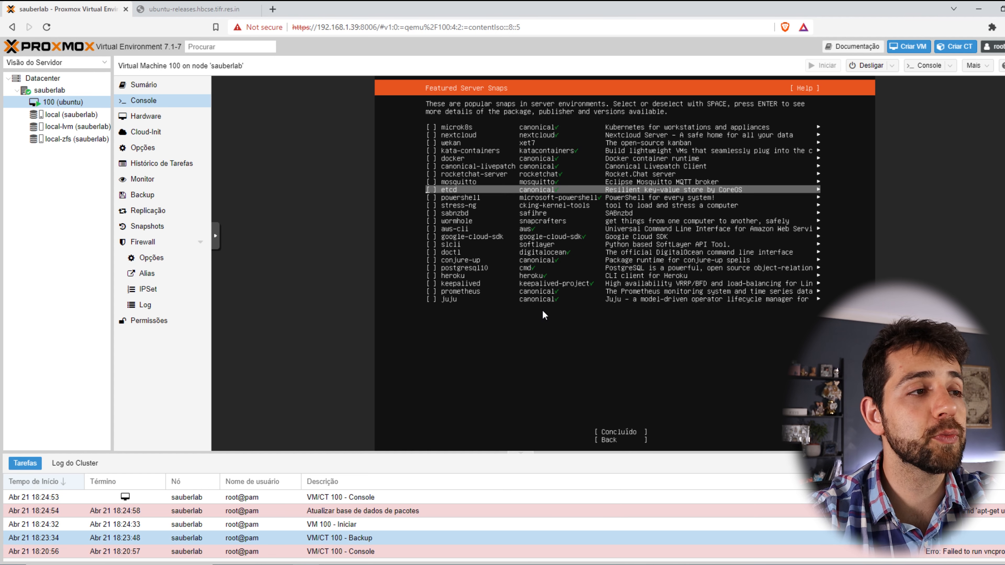
key("Down")
key("Down")
key("Down")
key("Down")
key("Down")
key("Down")
key("Down")
key("Down")
key("Down")
key("Down")
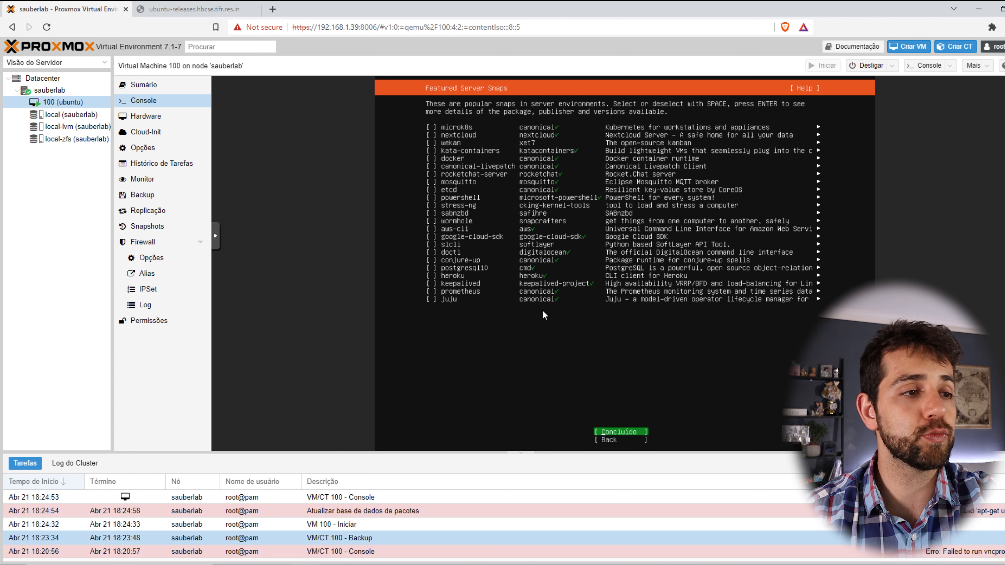
key("Return")
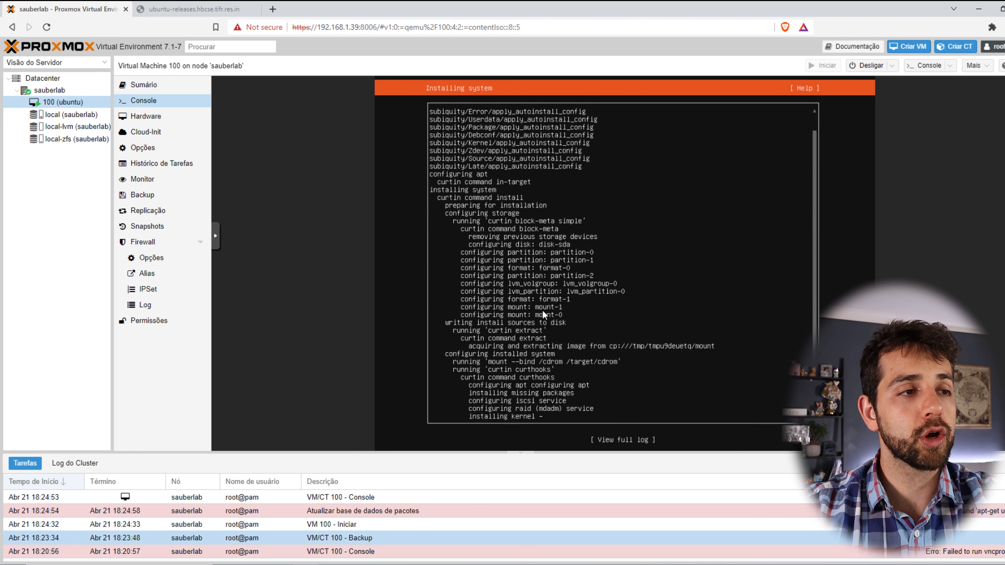
Step: Reboot the virtual machine from the installer once the Ubuntu installation is complete
key("Tab")
key("Return")
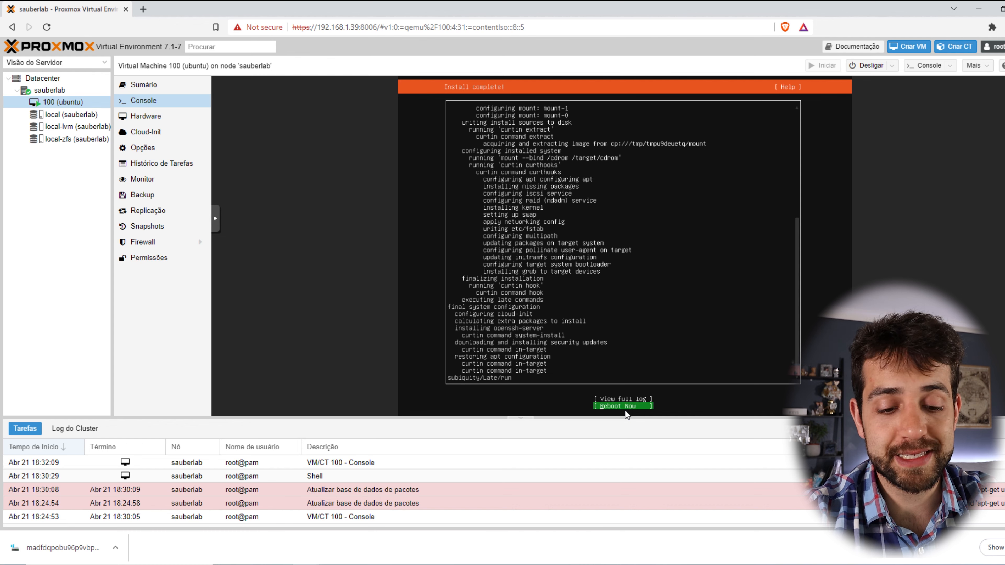
key("Return")
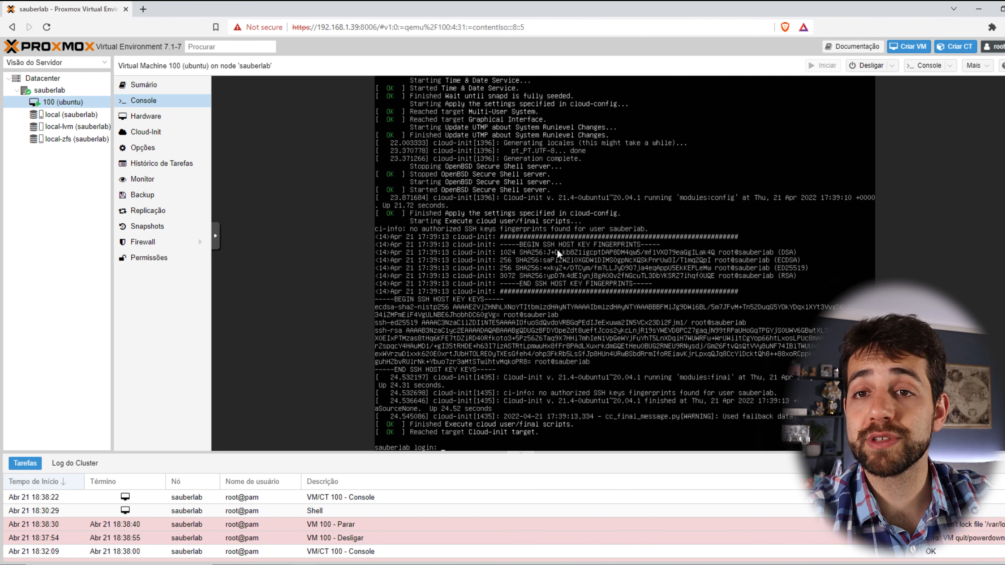
Step: Log in to the installed Ubuntu system in the console as sauberlab with the account password
type("sauberlab")
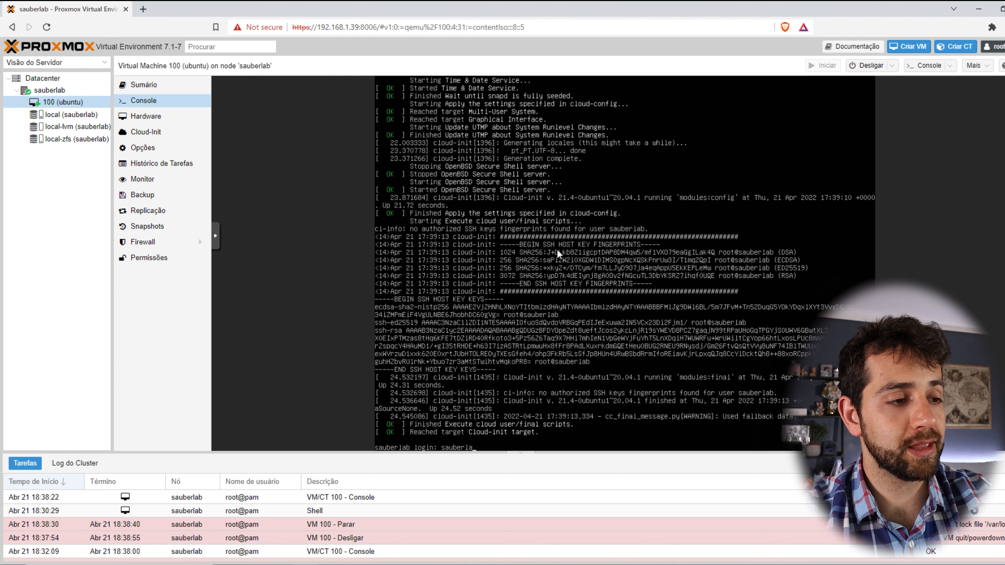
key("Return")
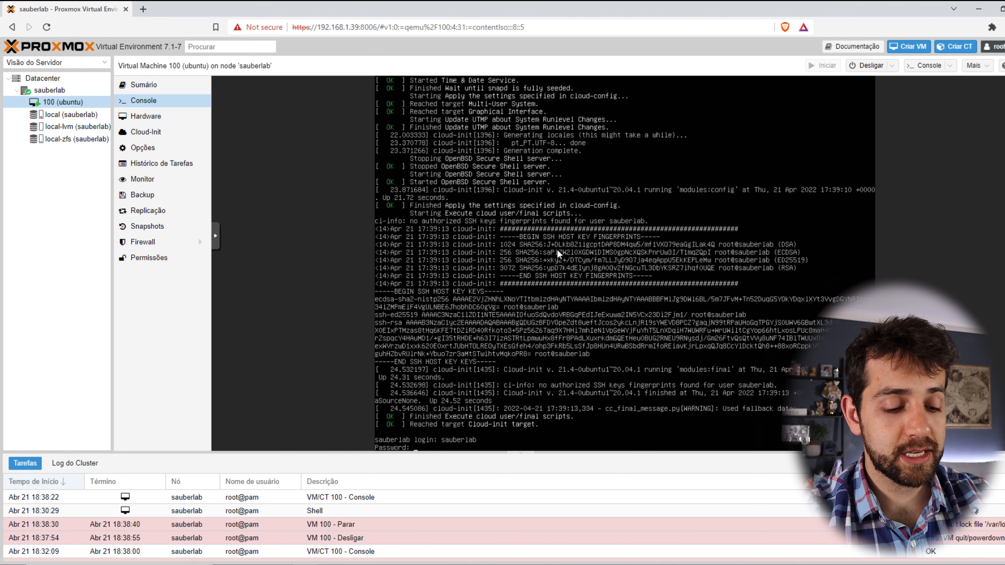
key("Return")
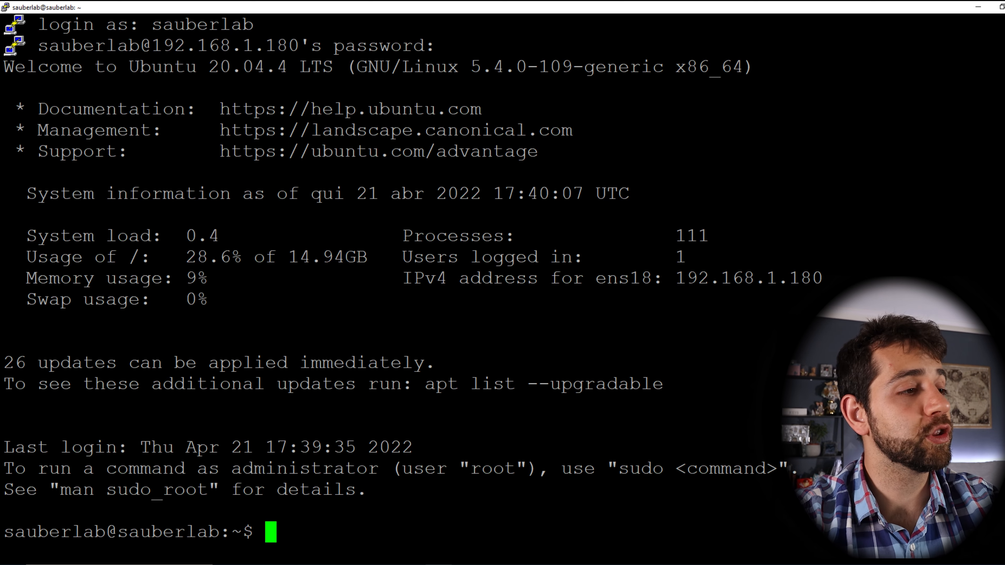
Step: Run cat /proc/cpuinfo in the PuTTY SSH session and review the virtual machine's processor details
key("alt+Tab")
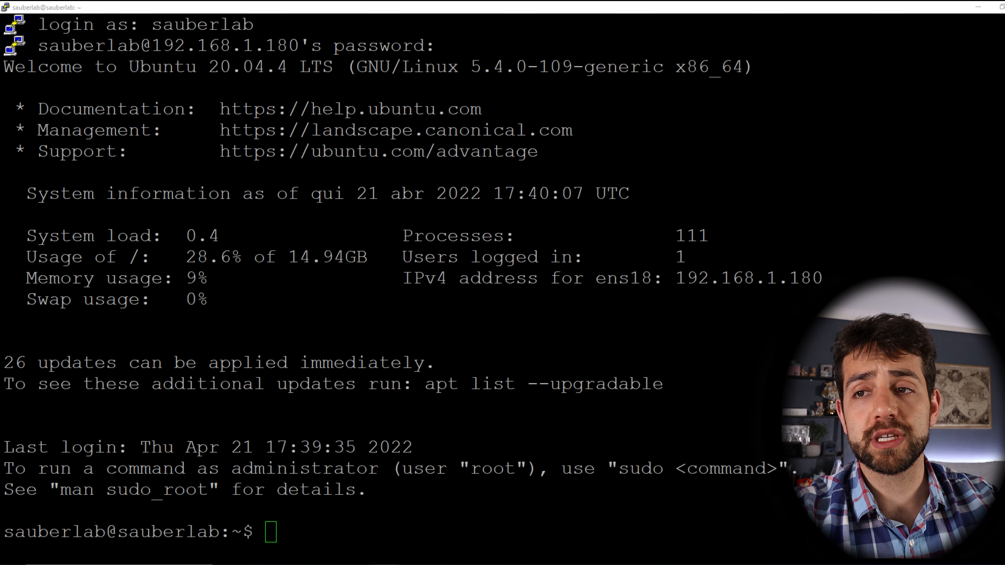
key("alt+Tab")
type("cat / proc/cpuinfo")
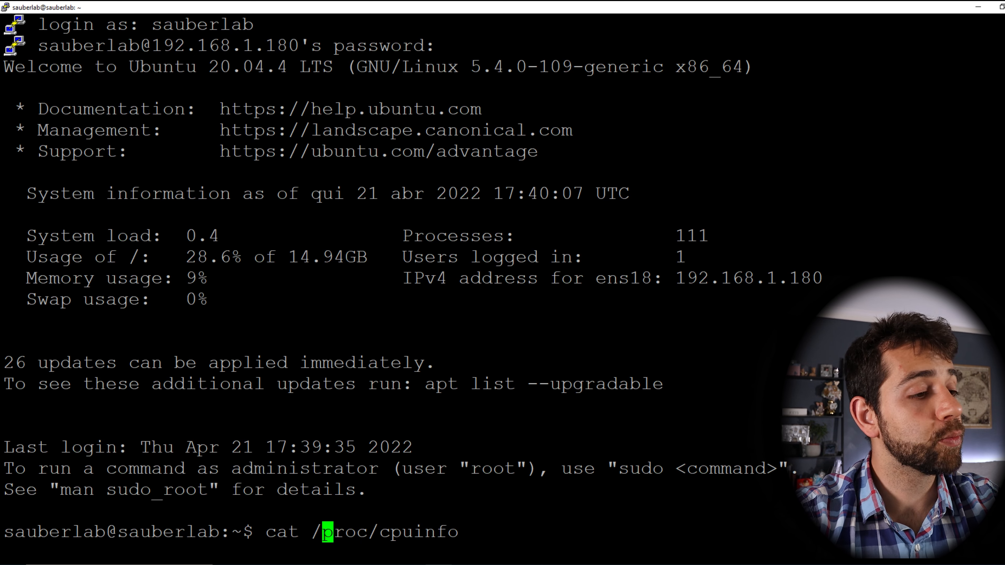
key("Return")
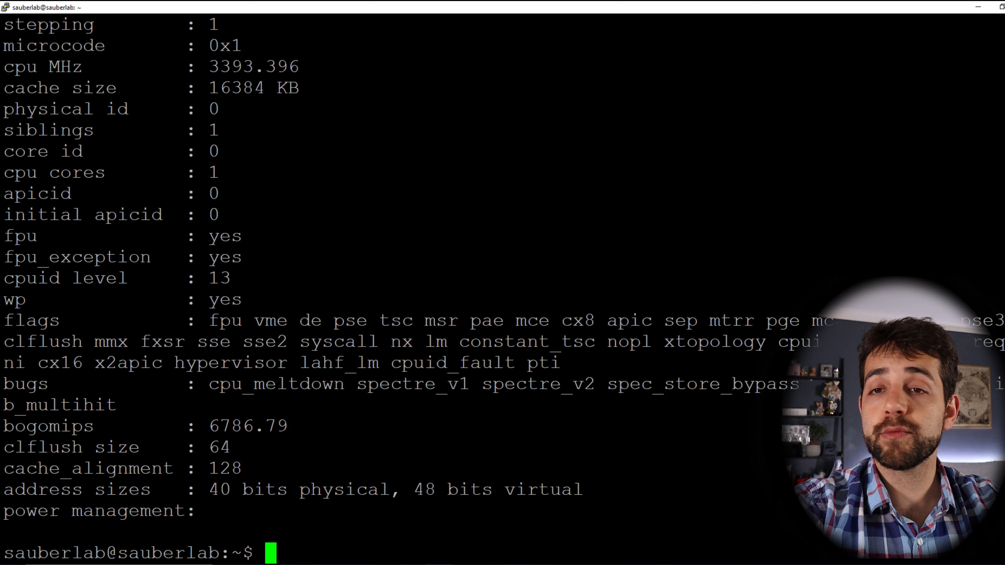
scroll(395, 289, "up", 4)
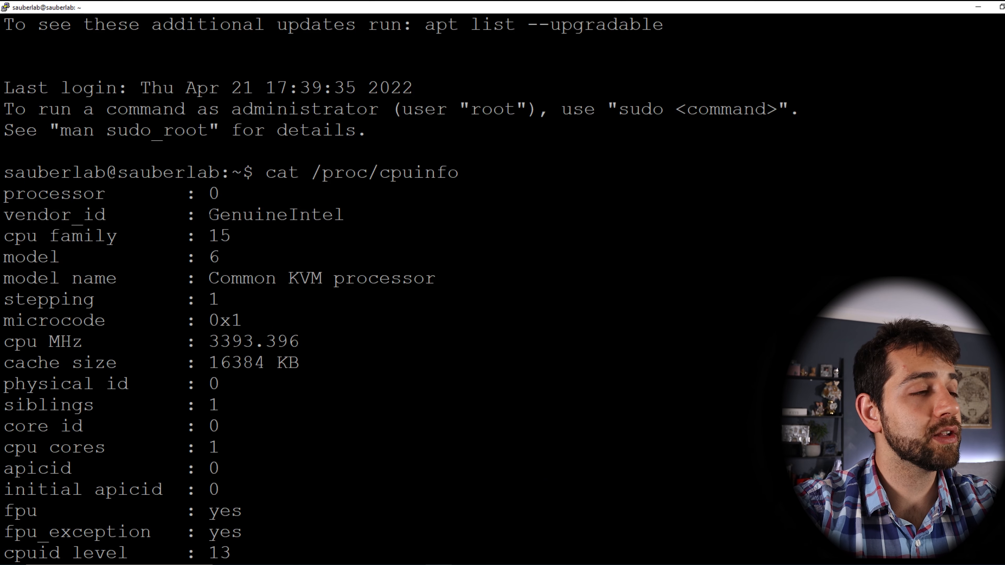
Step: Examine the vendor, model name and siblings entries in the cpuinfo output, down to its end
left_click_drag(209, 214, 325, 216)
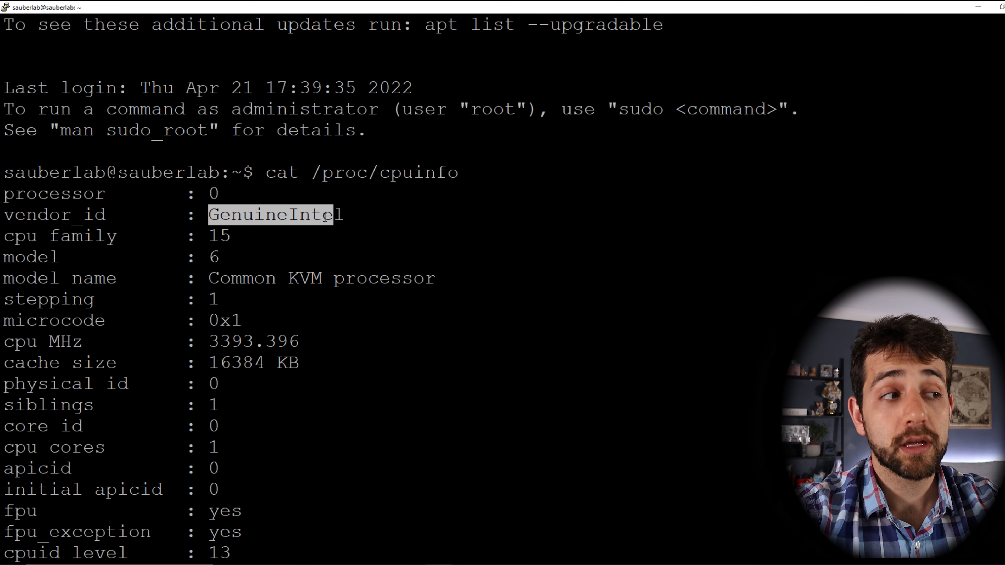
left_click_drag(208, 278, 321, 279)
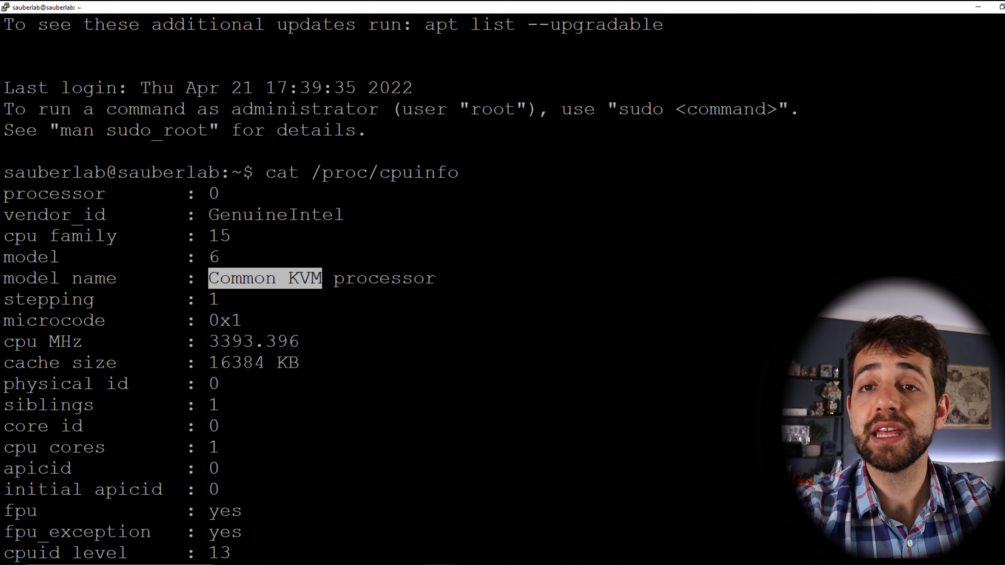
scroll(396, 277, "down", 5)
scroll(396, 277, "up", 5)
left_click_drag(186, 404, 227, 408)
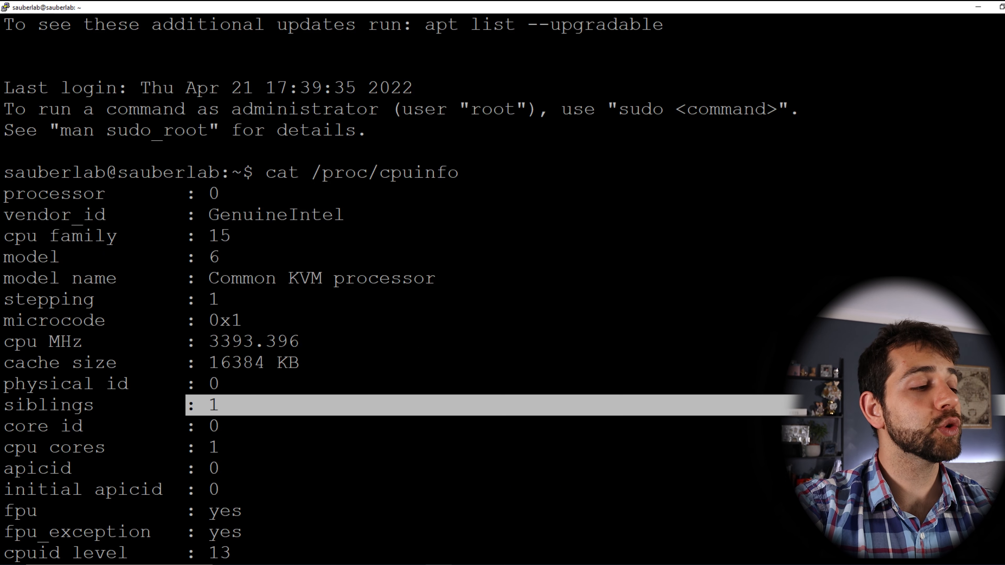
scroll(227, 408, "down", 5)
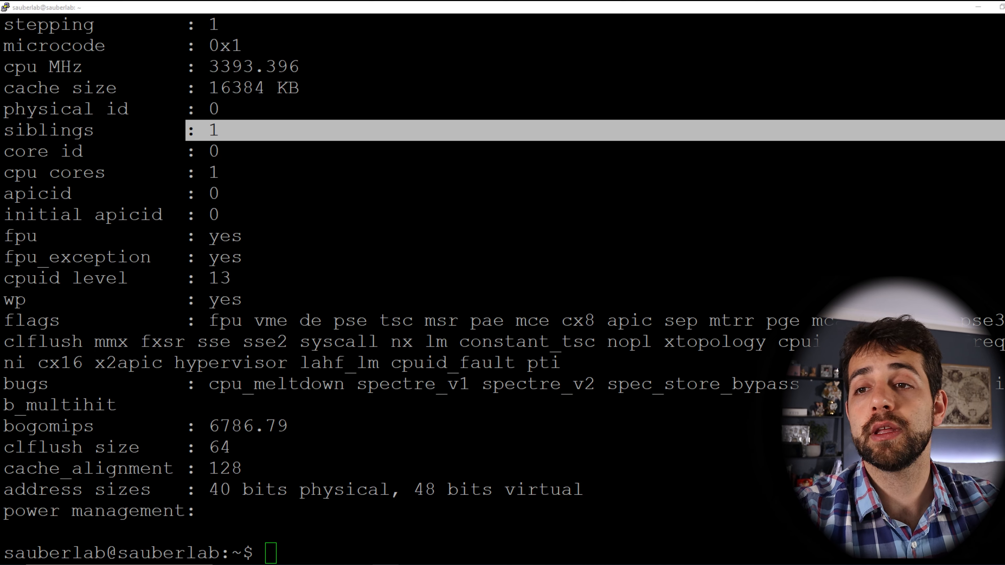
Step: Try to update and upgrade the Ubuntu packages with sudo apt update && apt upgrade -y, entering the sudo account password
key("alt+Tab")
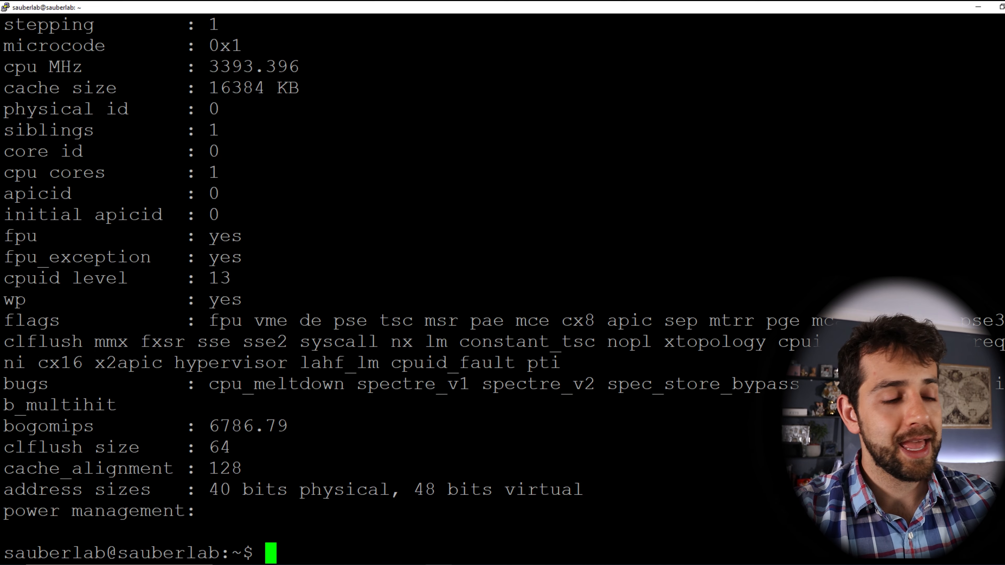
type("sudo apt update && apt upgrade -y")
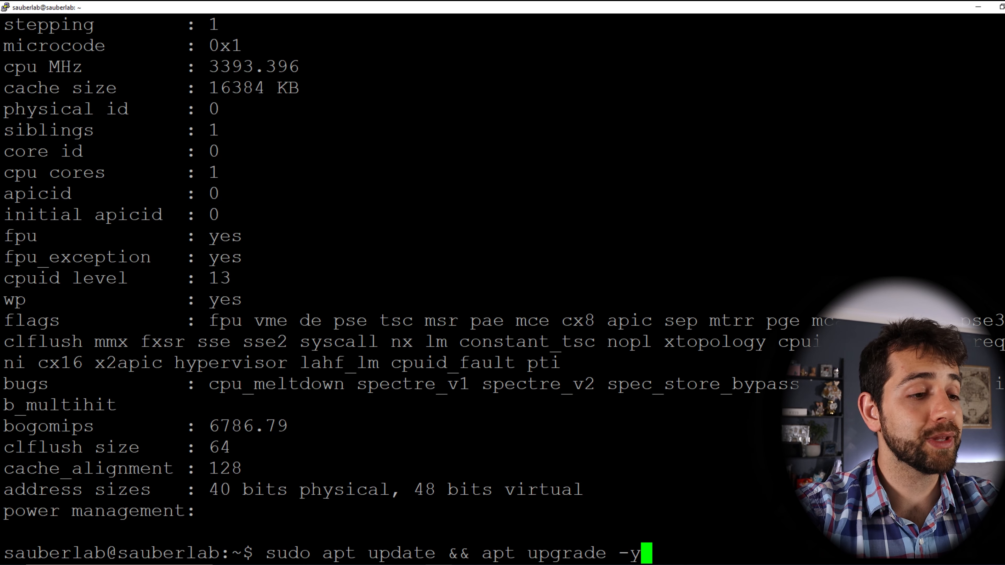
key("Return")
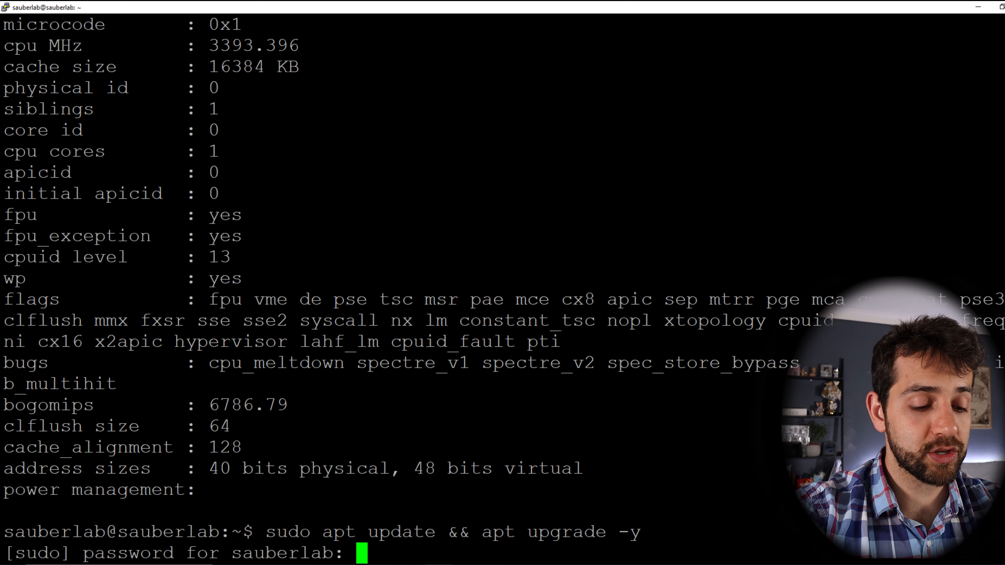
key("Return")
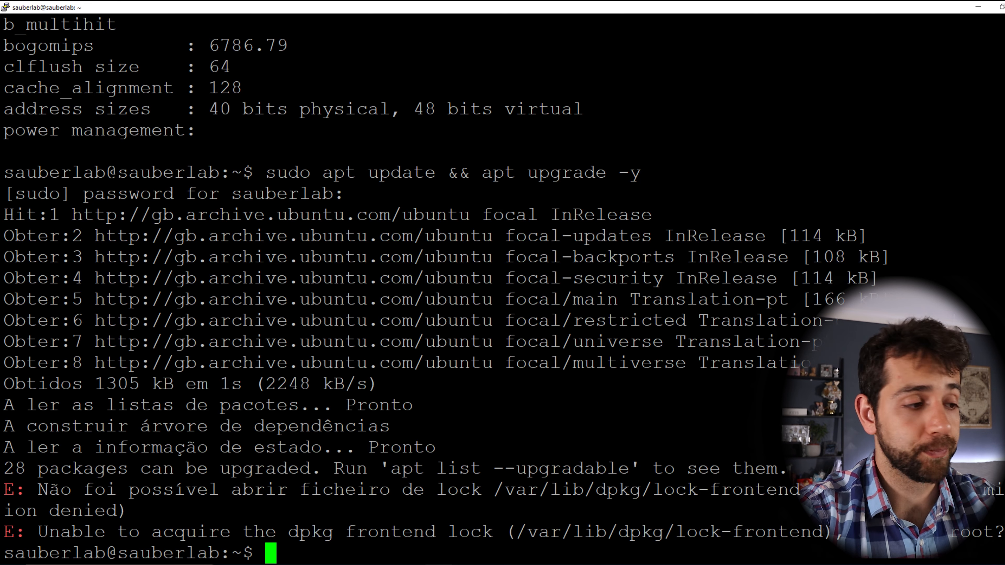
Step: Switch to a root shell with sudo su and run sudo apt update && apt upgrade -y on a cleared terminal
type("sudo su")
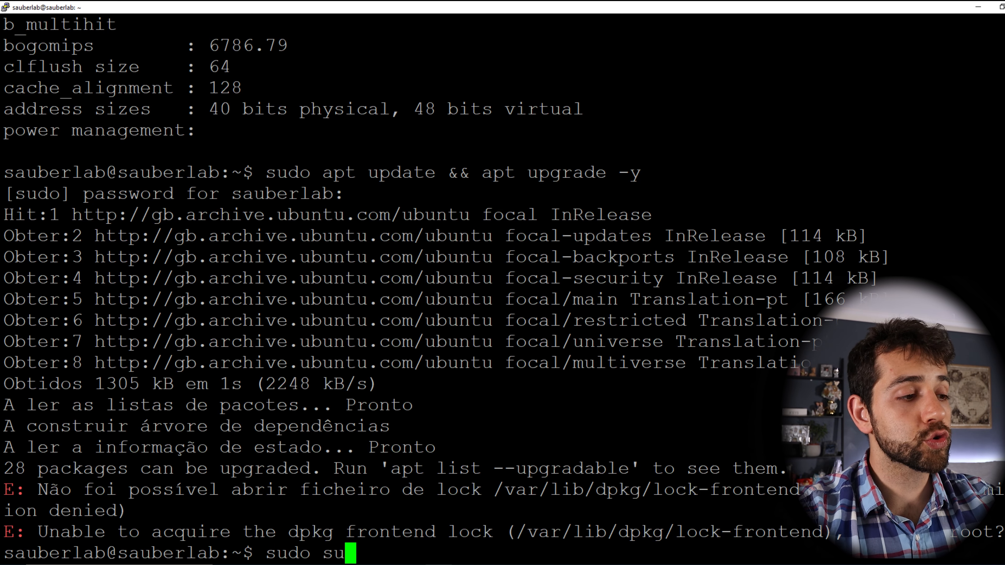
key("Return")
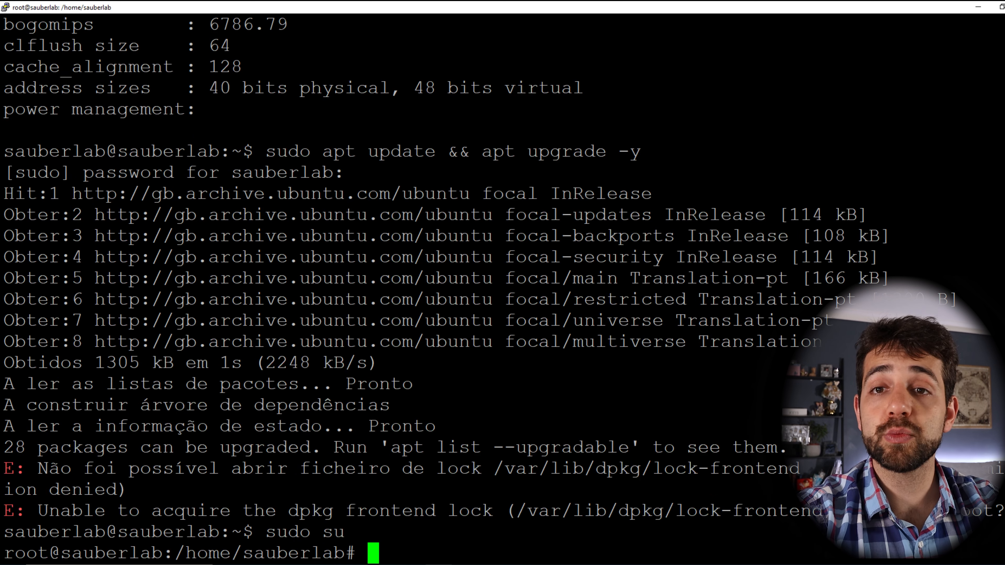
type("clear")
key("Return")
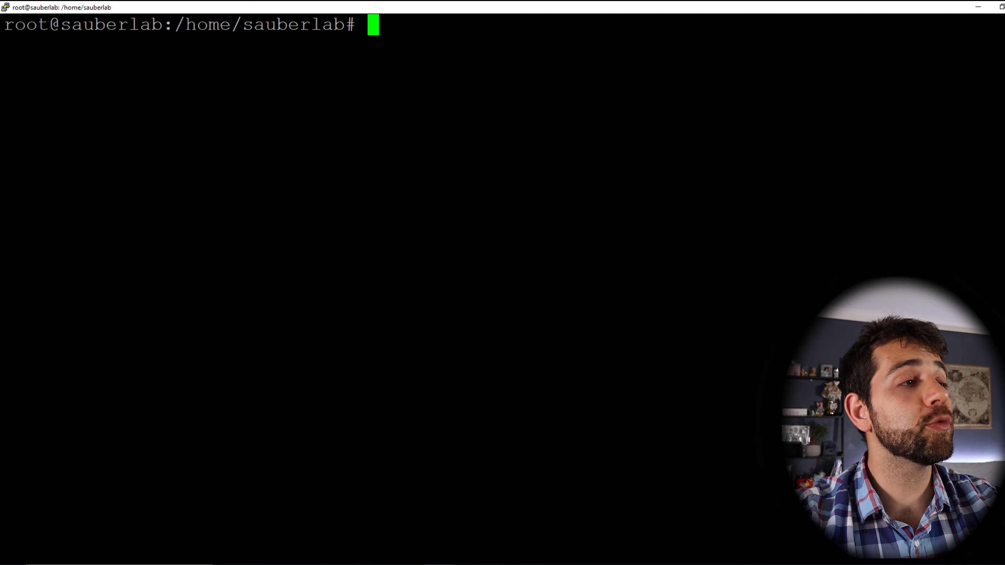
type("sudo apt update && apt upgrade -y")
key("Return")
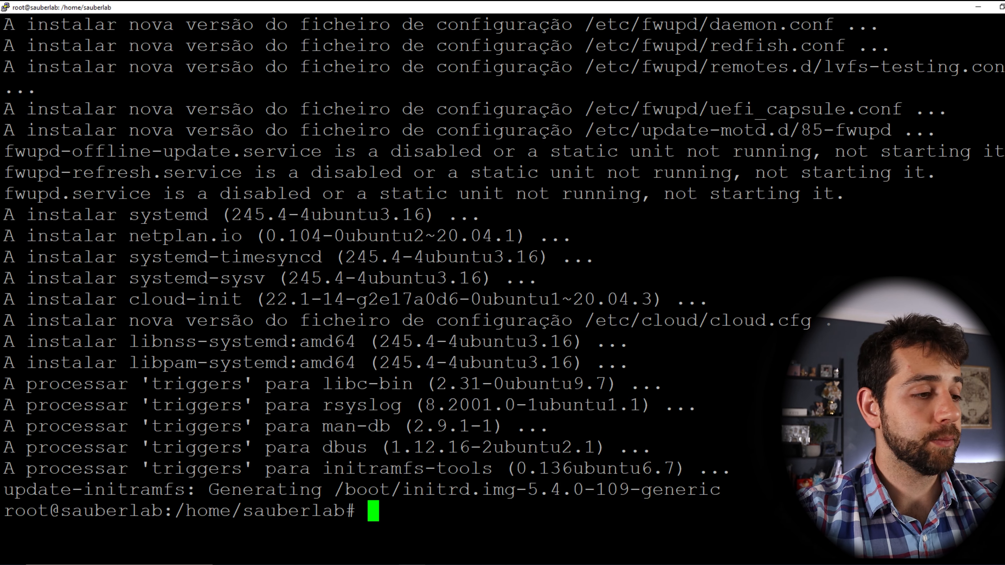
Step: Switch to the browser and copy the Debian/Ubuntu install command from the Linux guest section of the Proxmox Qemu-guest-agent wiki page
left_click(292, 563)
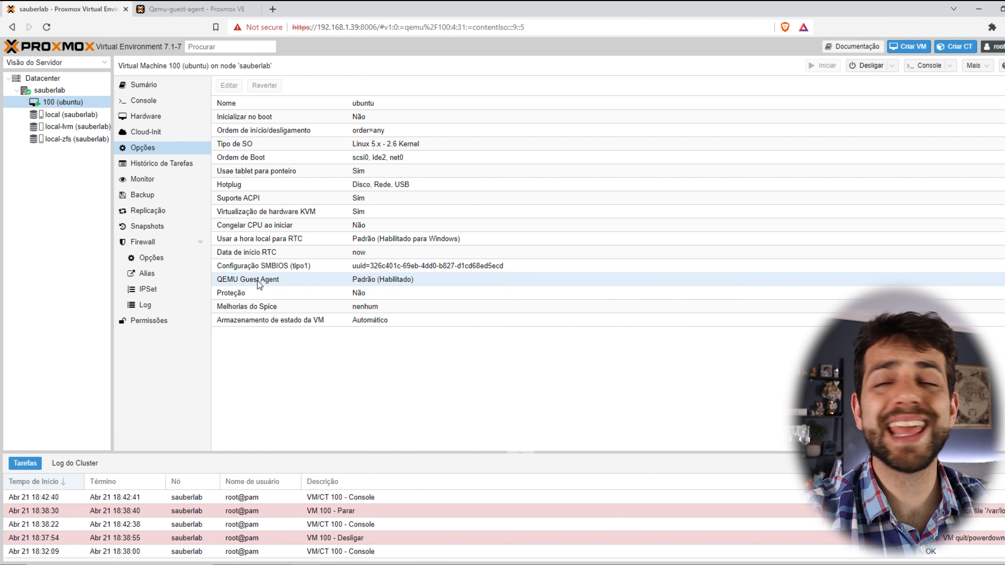
left_click(209, 11)
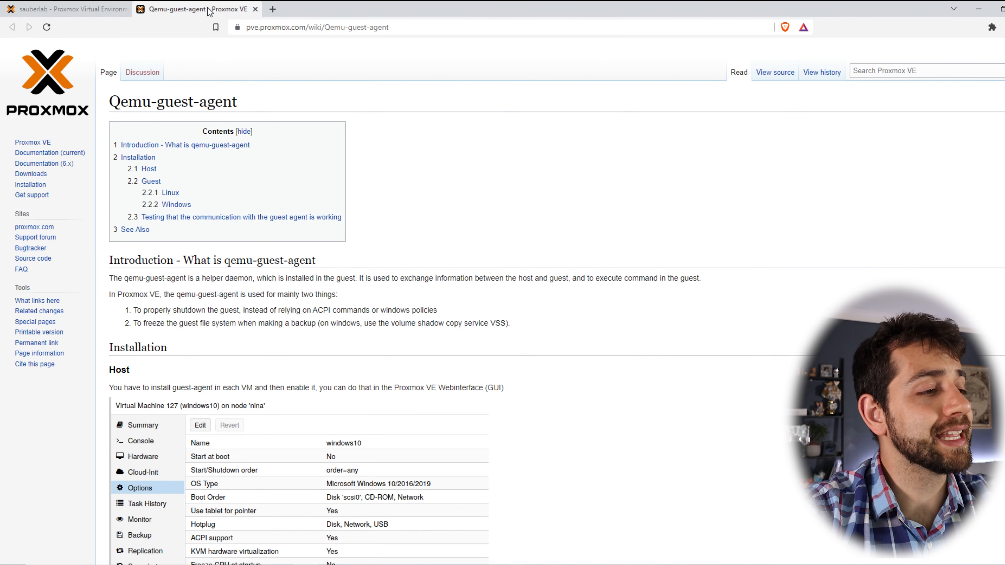
scroll(396, 419, "down", 6)
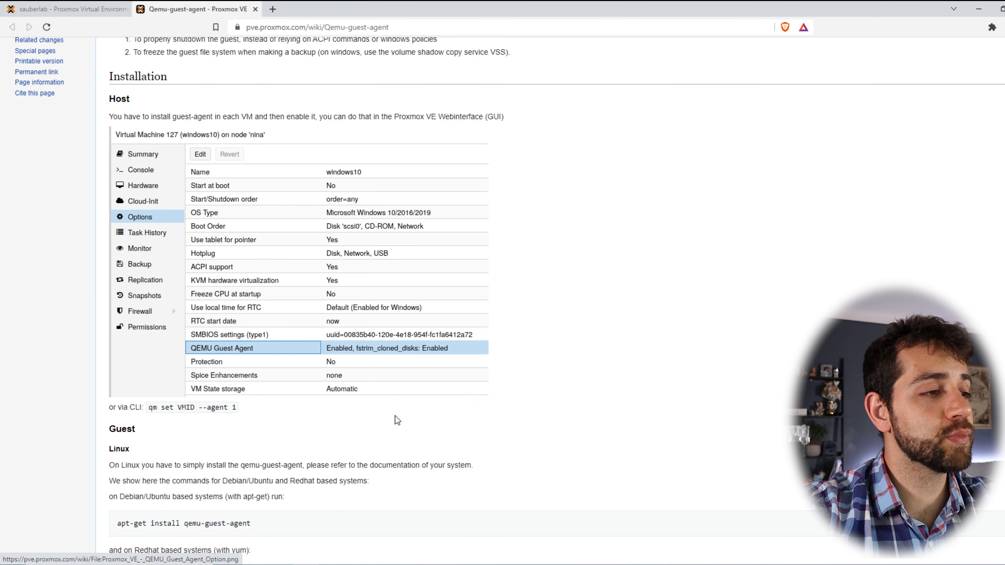
scroll(448, 352, "down", 4)
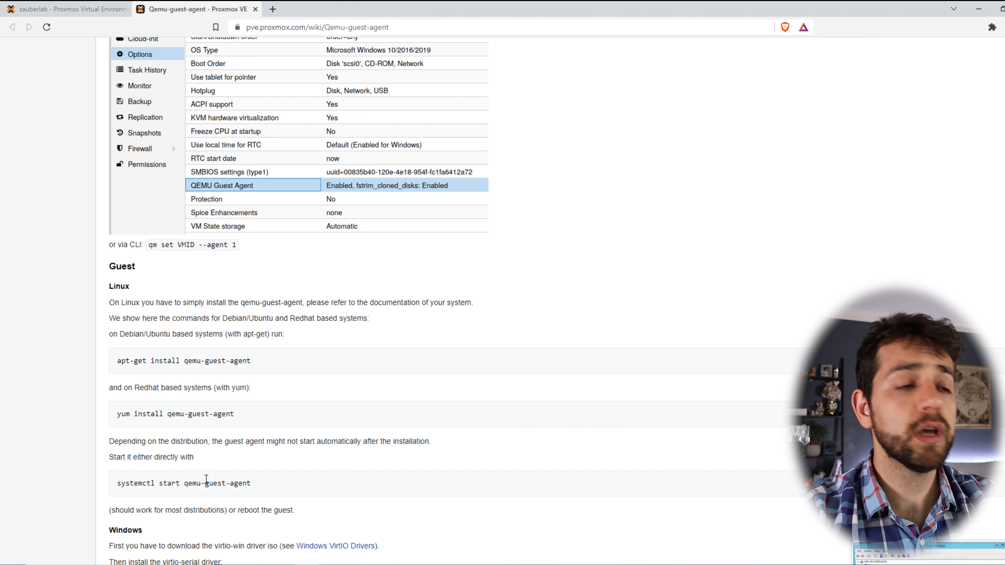
left_click_drag(252, 361, 110, 349)
key("ctrl+c")
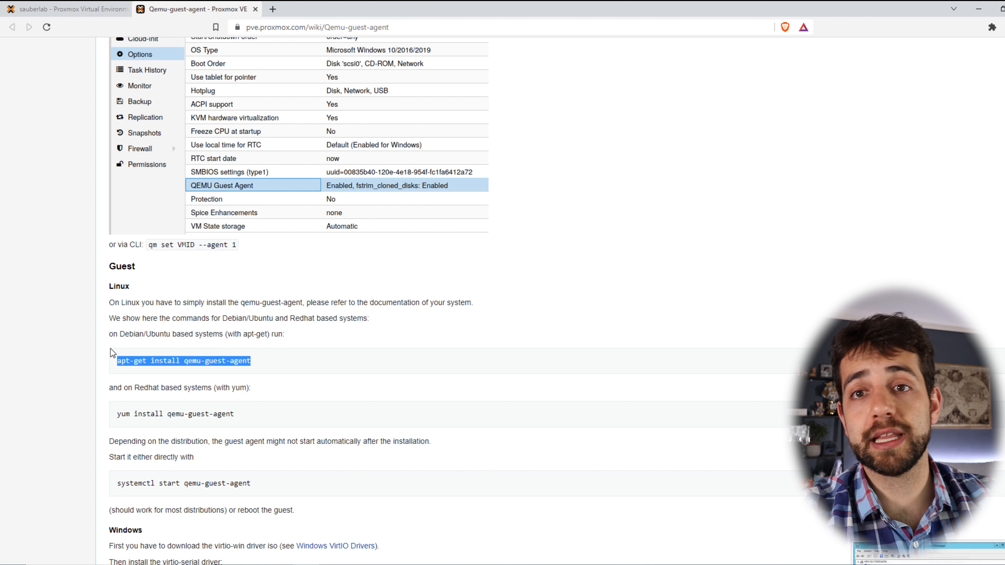
Step: Return to the PuTTY session and run the copied command apt-get install qemu-guest-agent
key("alt+Tab")
key("shift+Insert")
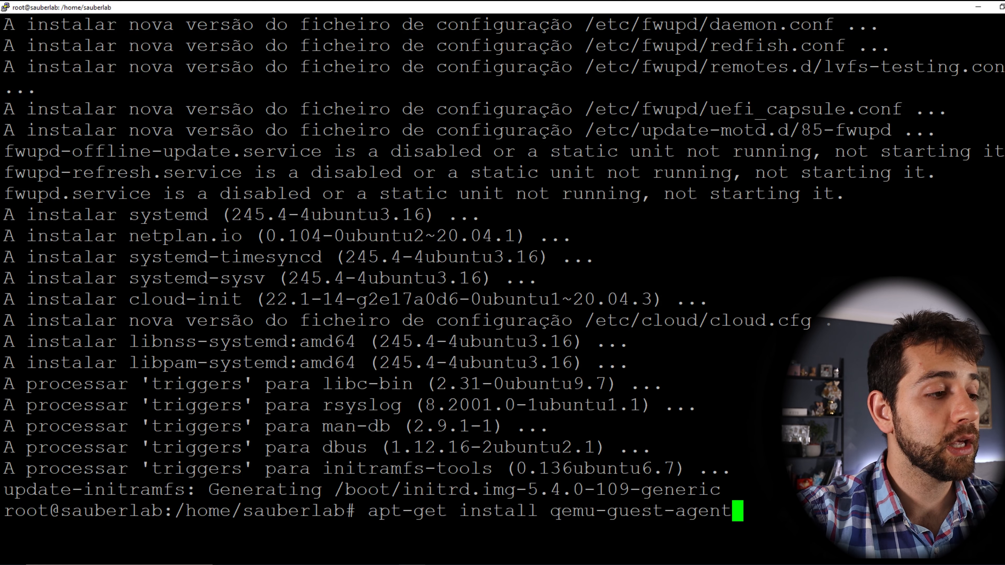
key("Return")
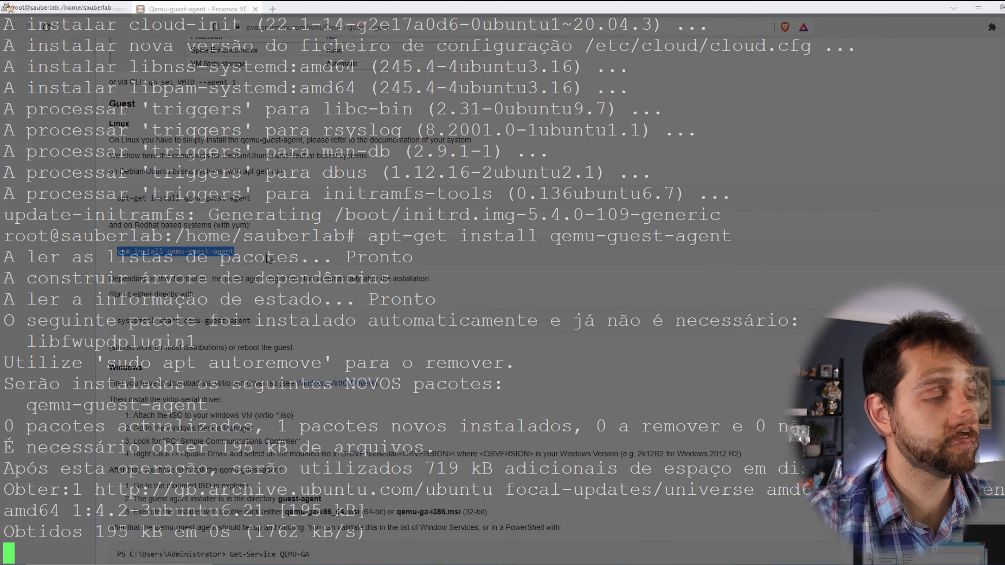
Step: Copy systemctl start qemu-guest-agent from the wiki page in the browser and run it in the PuTTY root shell
left_click_drag(251, 321, 118, 331)
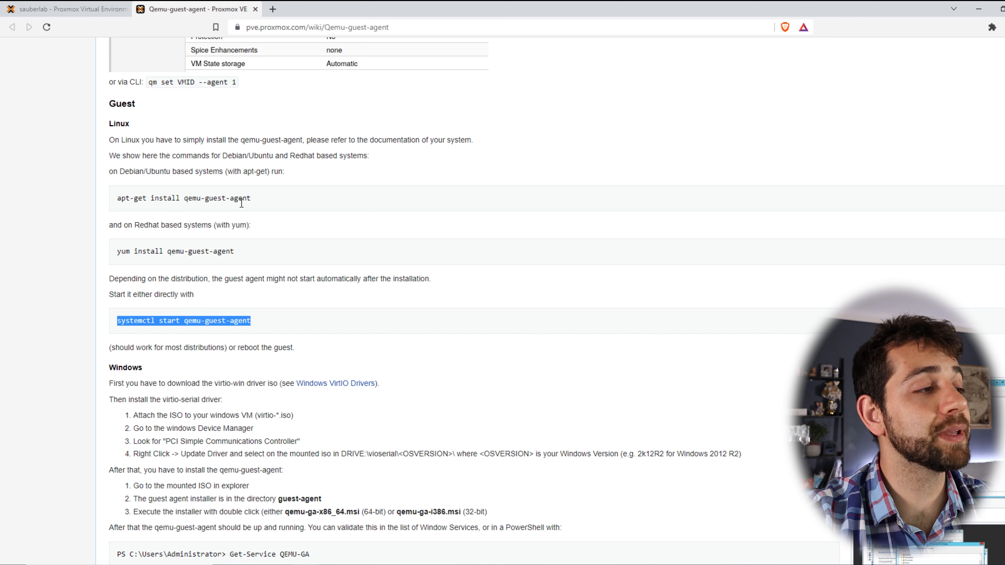
left_click_drag(273, 319, 116, 315)
key("ctrl+c")
key("alt+Tab")
right_click(106, 416)
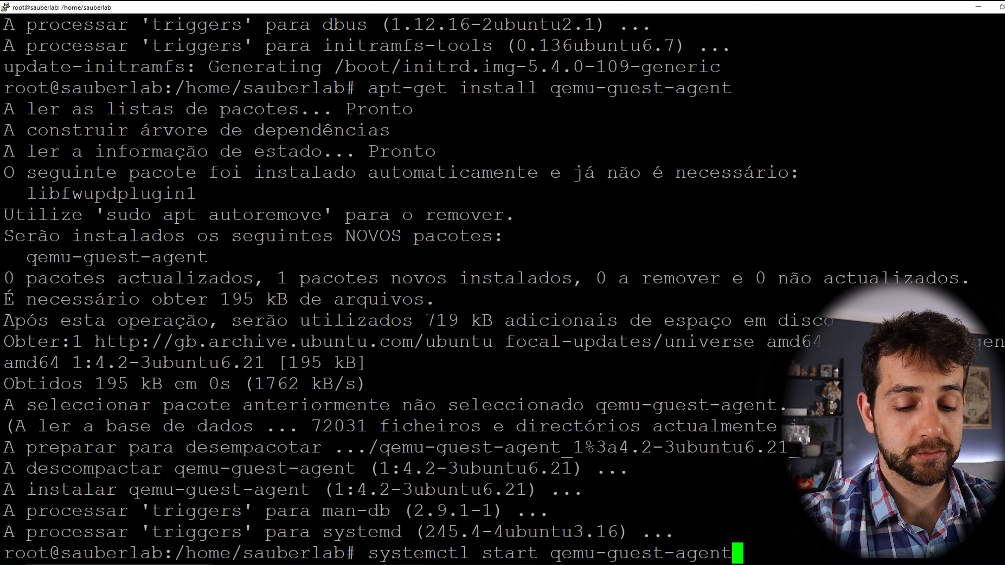
key("Return")
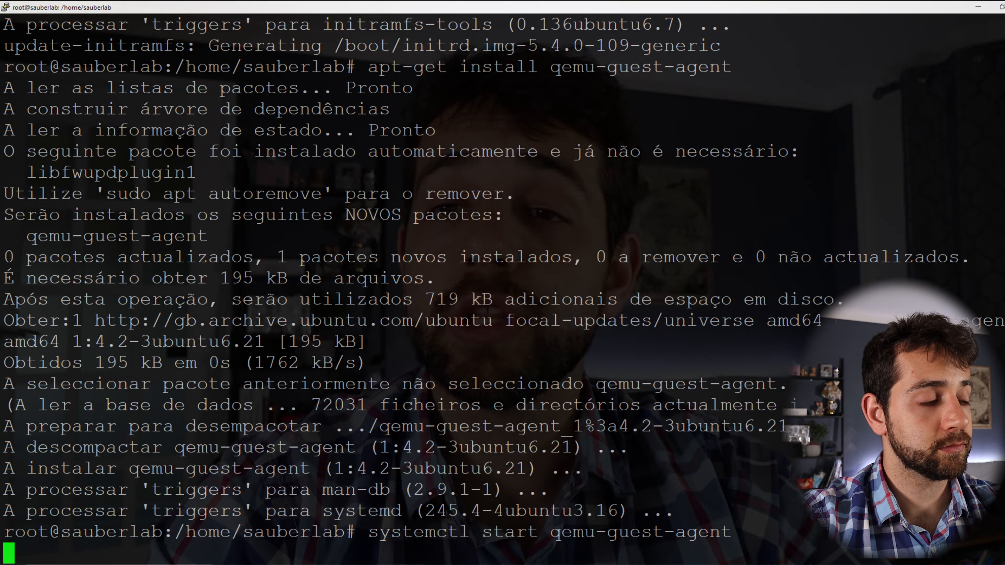